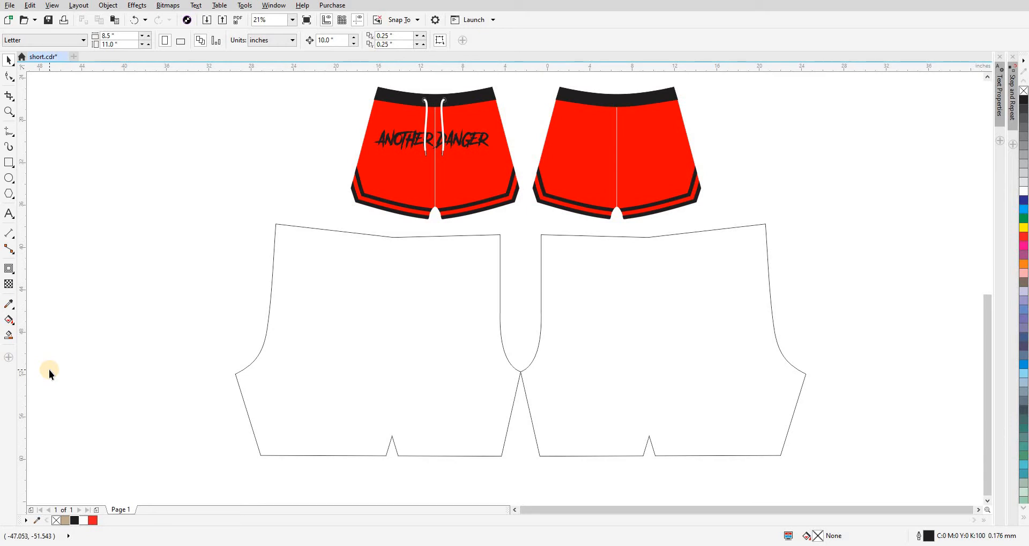
middle_click(156, 316)
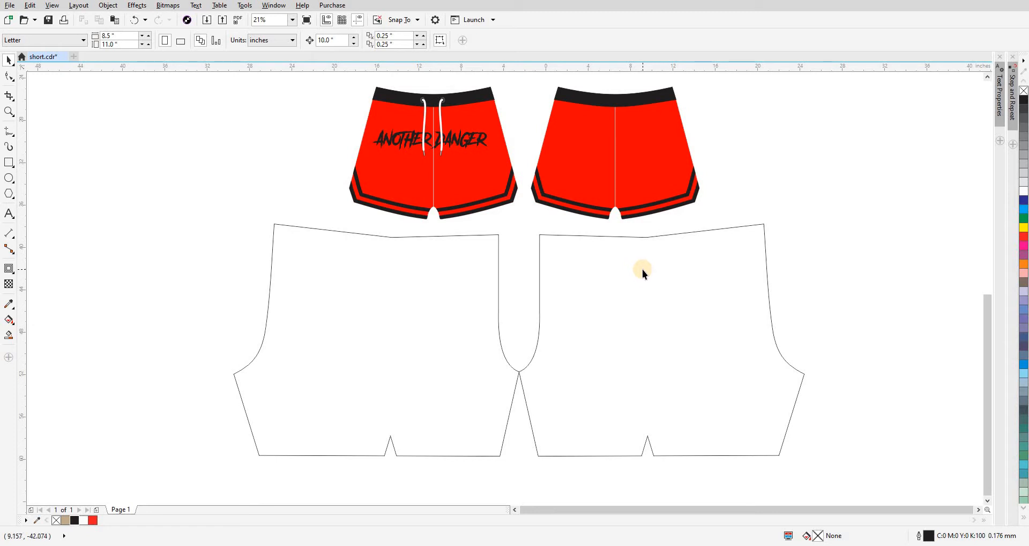
click(642, 269)
click(847, 282)
click(701, 315)
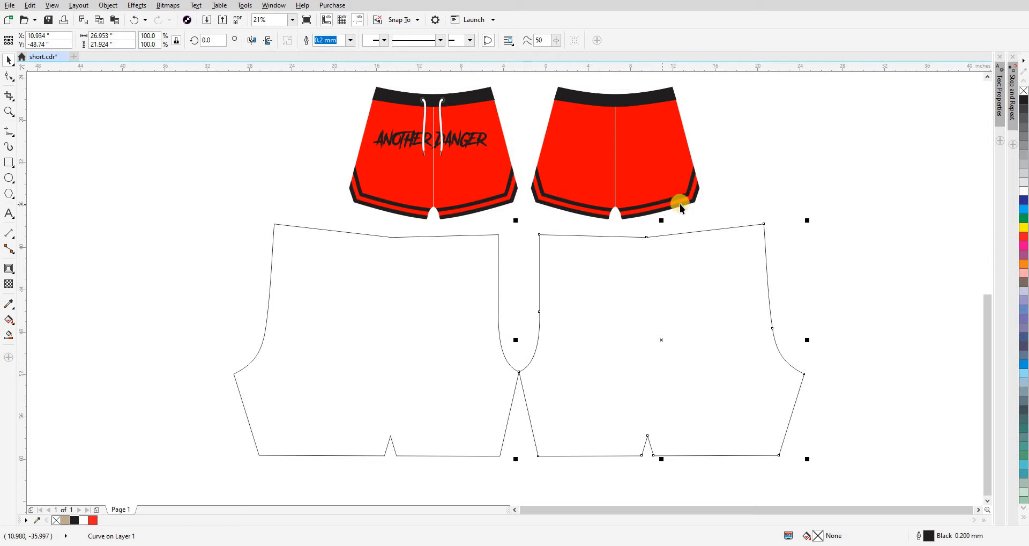
click(749, 192)
scroll(620, 375, down, 1)
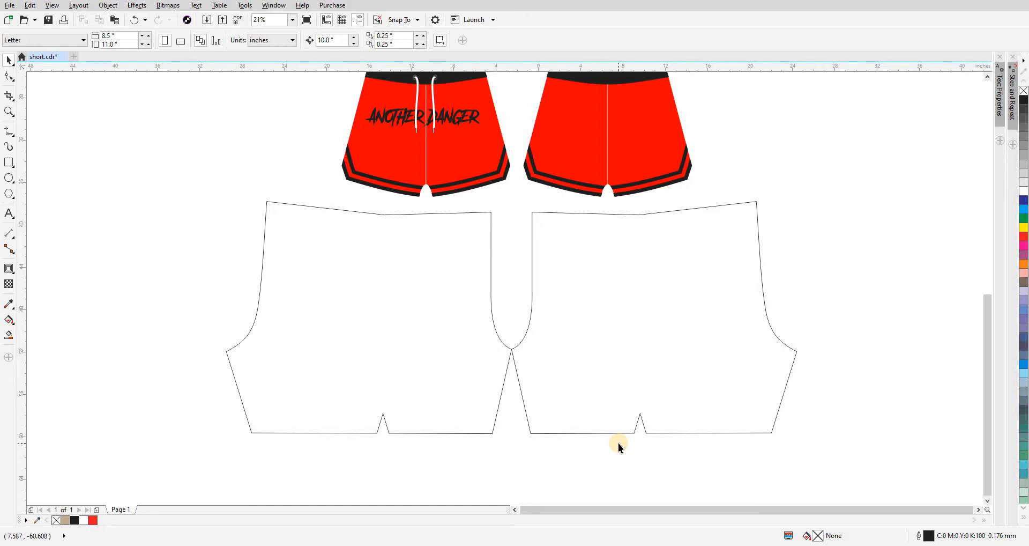
click(612, 407)
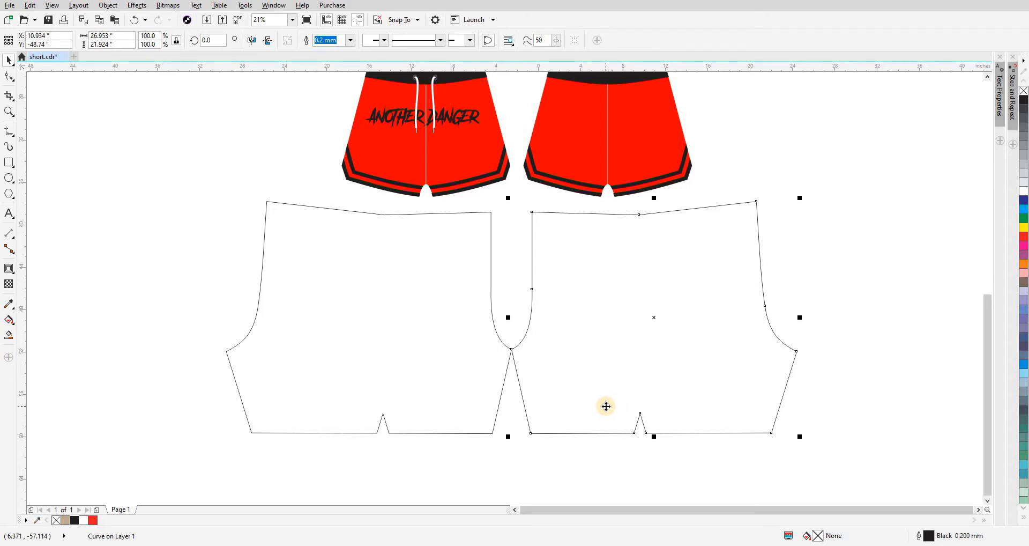
click(776, 387)
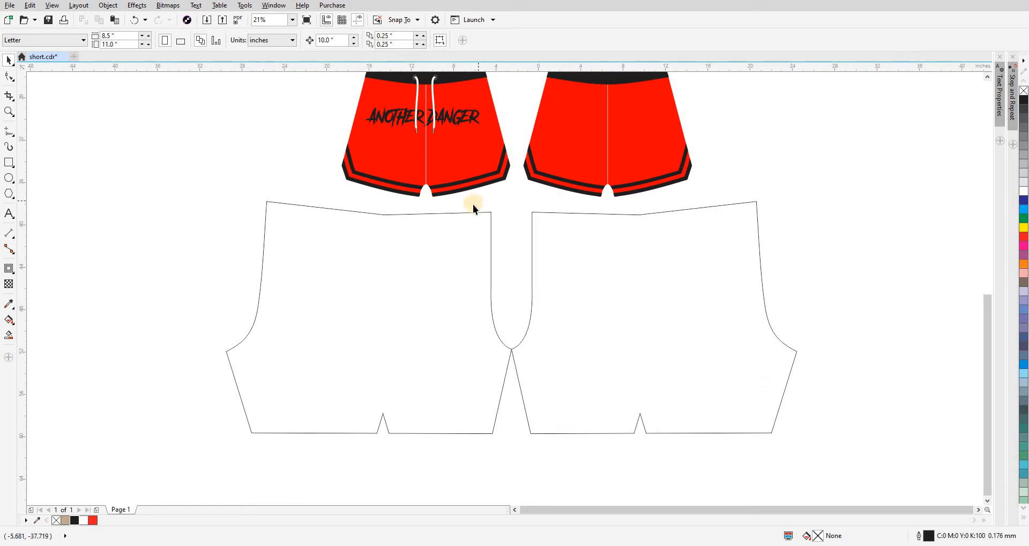
- Try duplicating the right shorts pattern piece with a 1 cm upward offset
click(616, 414)
text(10)
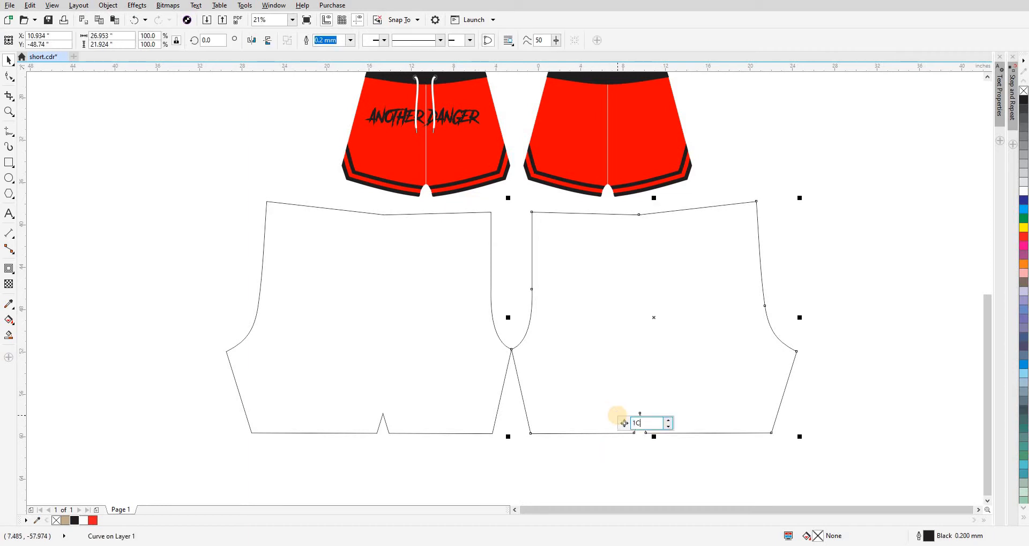
key(Return)
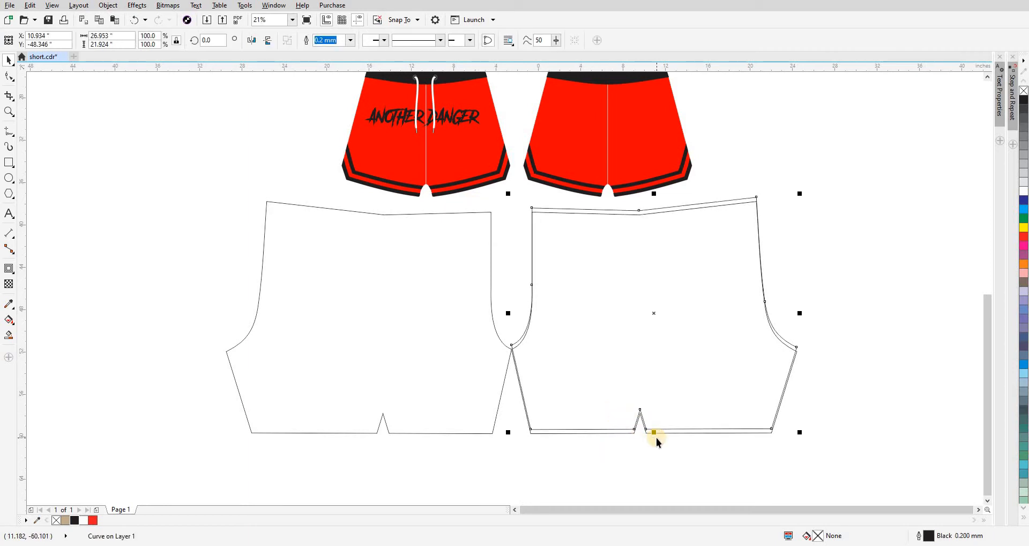
scroll(658, 439, up, 3)
scroll(598, 352, up, 5)
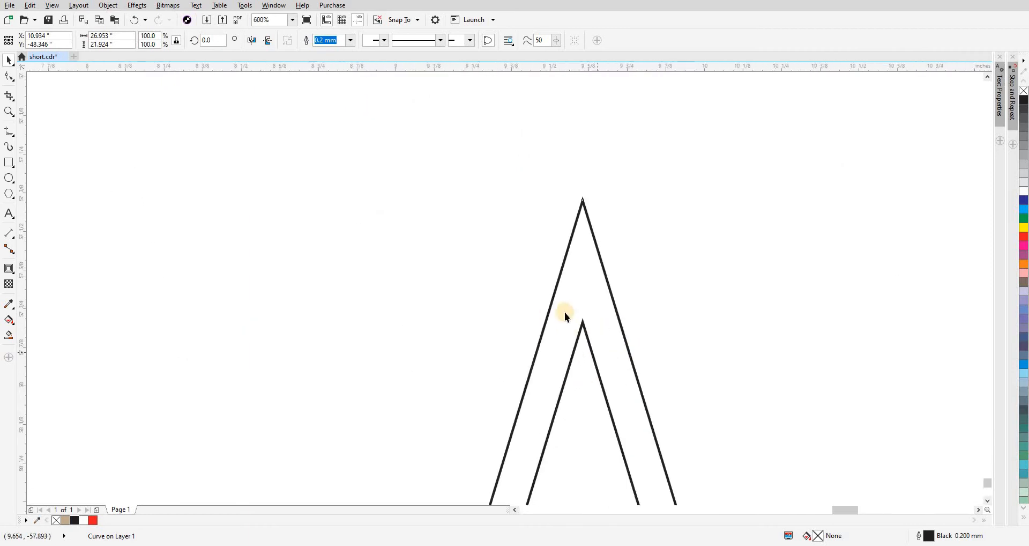
scroll(566, 324, down, 7)
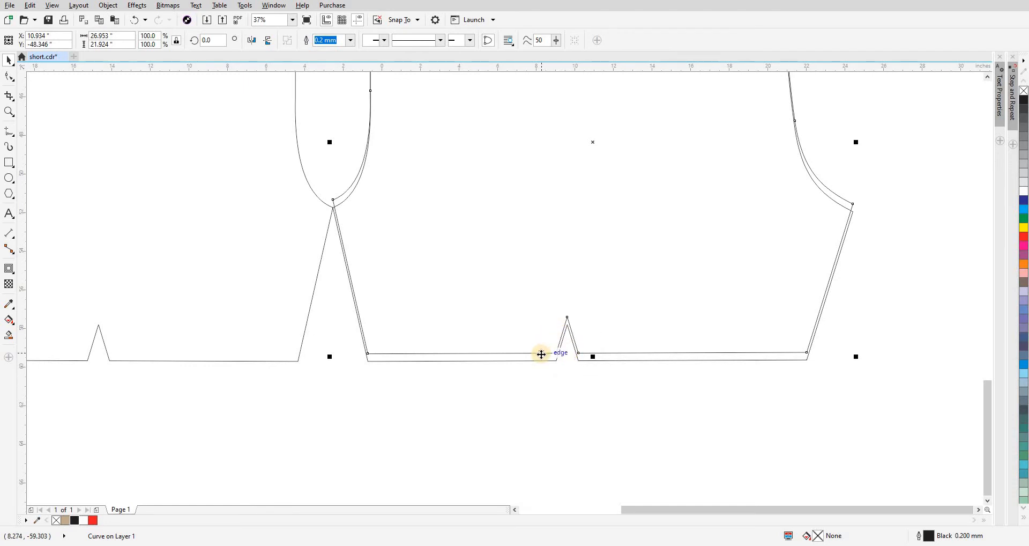
scroll(538, 365, up, 1)
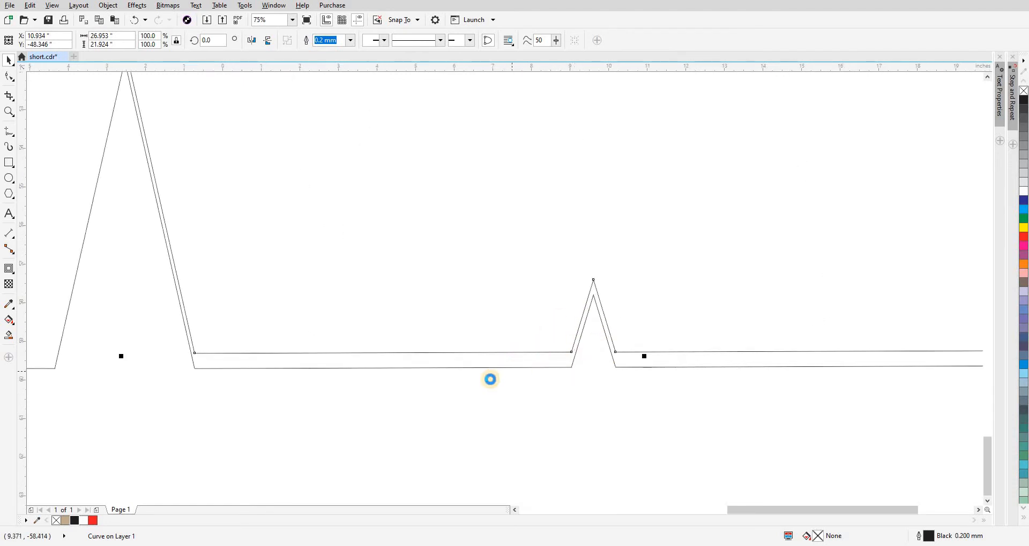
scroll(533, 392, down, 4)
click(533, 391)
scroll(534, 365, up, 1)
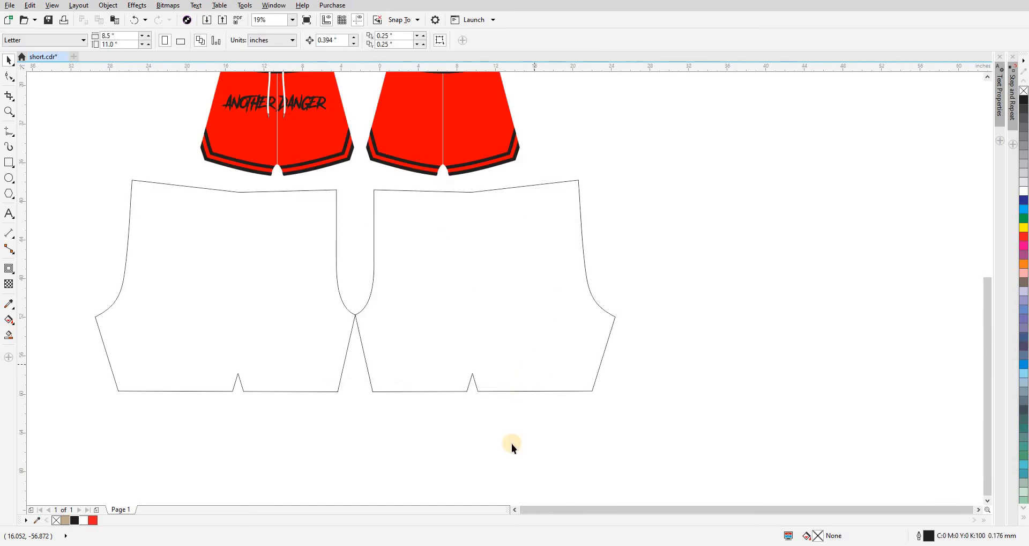
- Apply a one-step inside contour with a 1 cm offset to the right shorts pattern piece
drag(333, 193, 652, 445)
scroll(583, 349, up, 1)
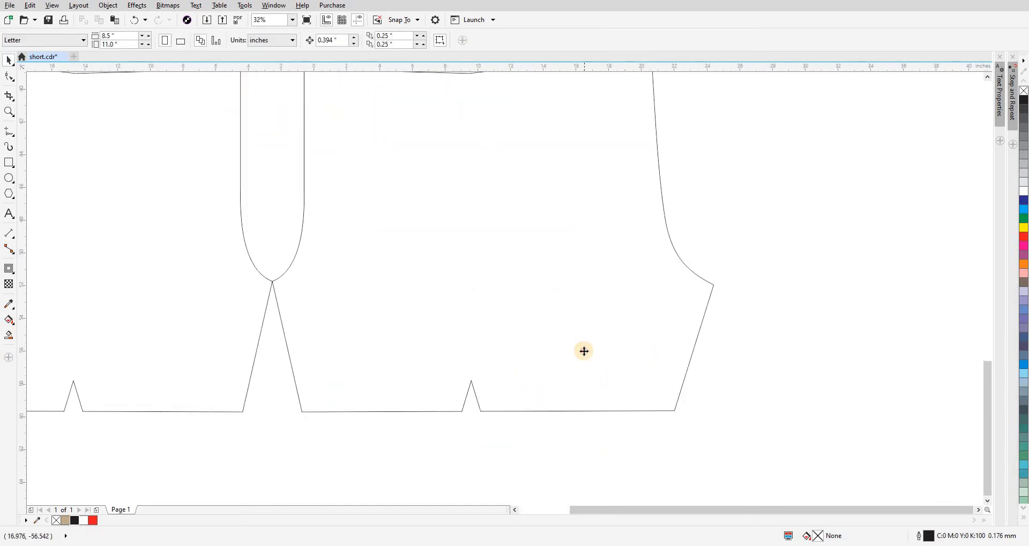
click(355, 40)
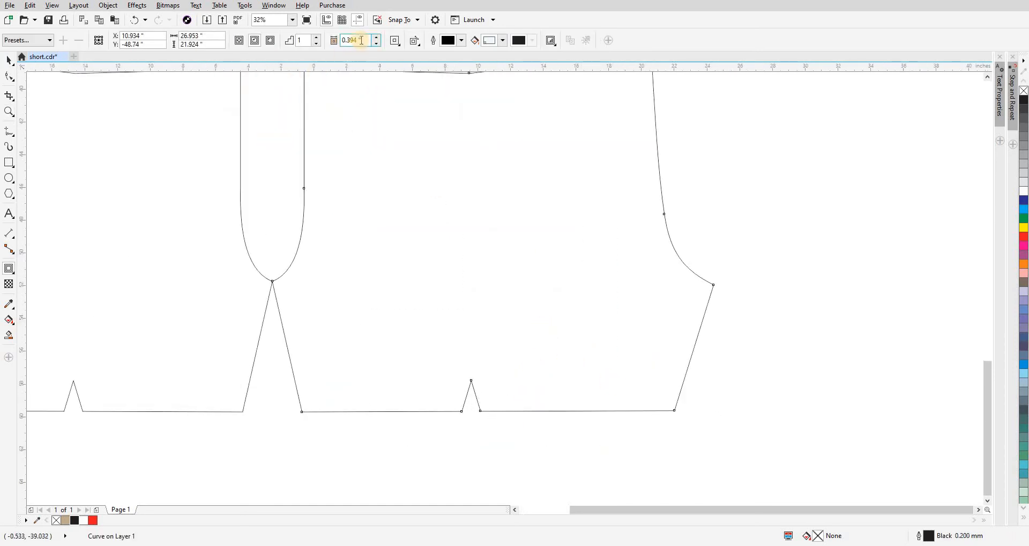
text(10)
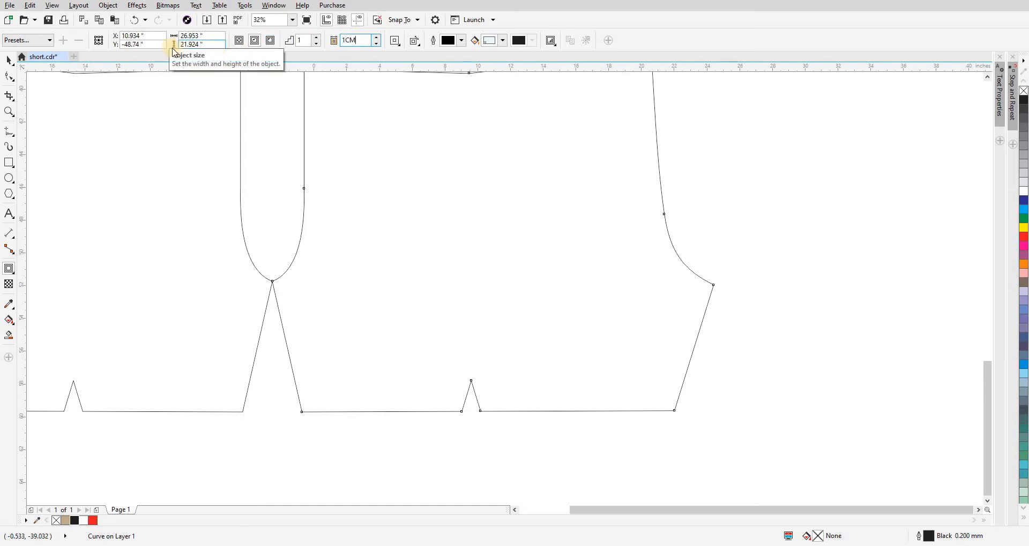
text(M)
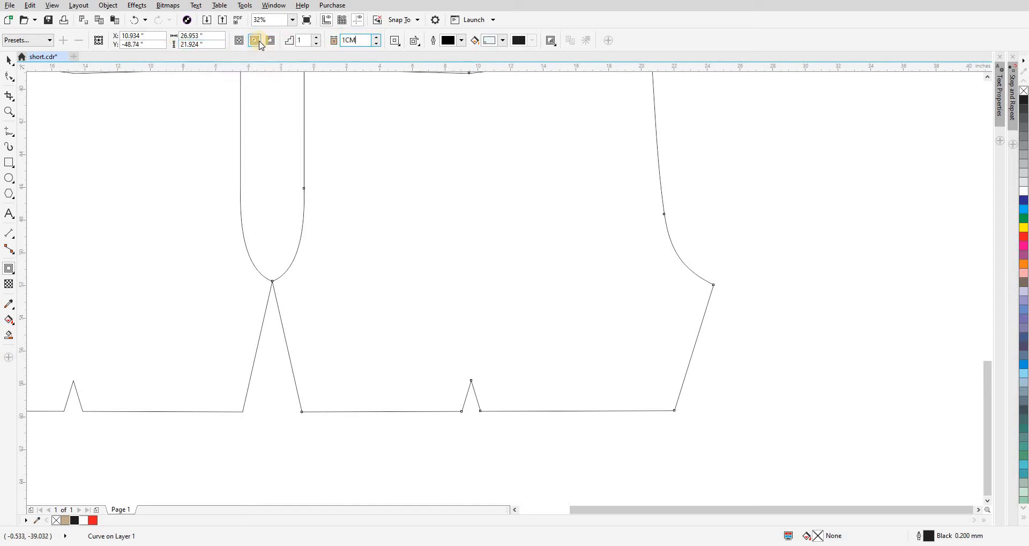
click(261, 42)
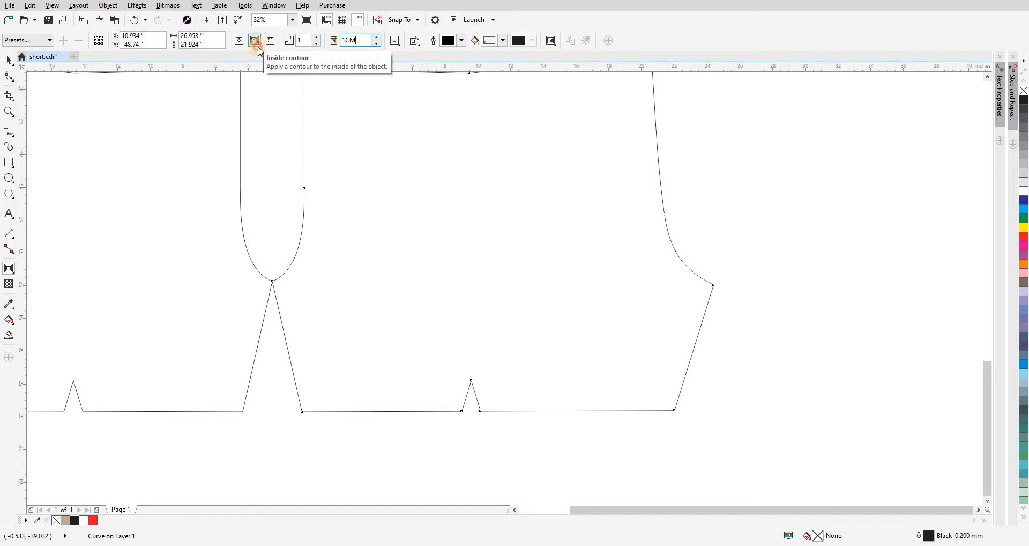
scroll(399, 405, up, 2)
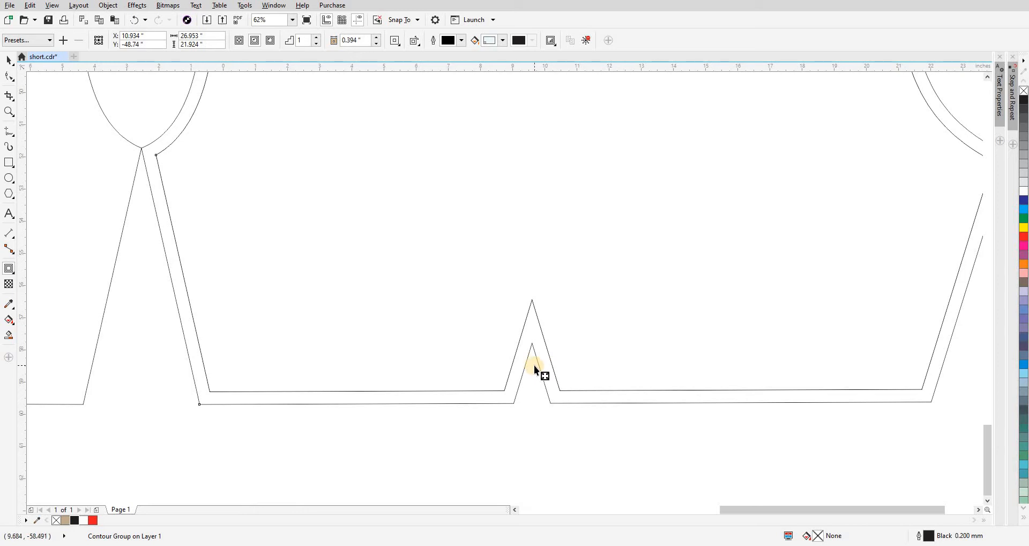
scroll(534, 365, down, 2)
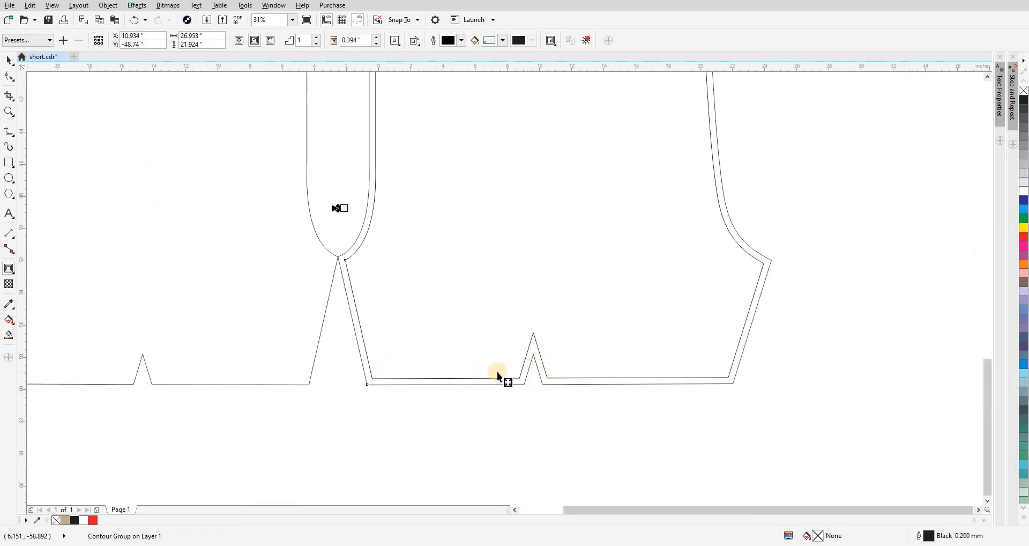
- Break the contour group of the right pattern piece apart and select the inner outline
click(499, 386)
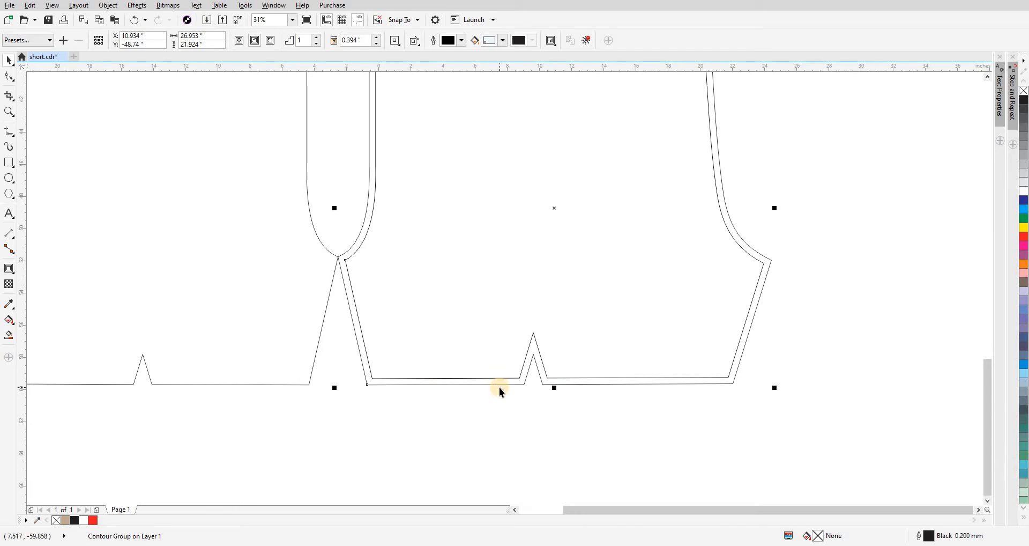
key(ctrl+k)
click(495, 356)
scroll(493, 353, down, 2)
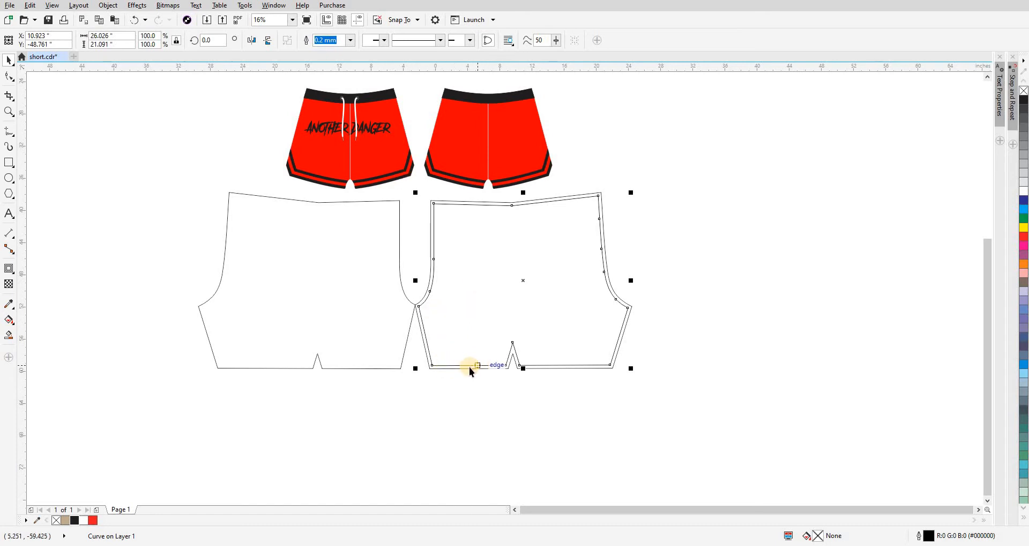
scroll(469, 366, up, 2)
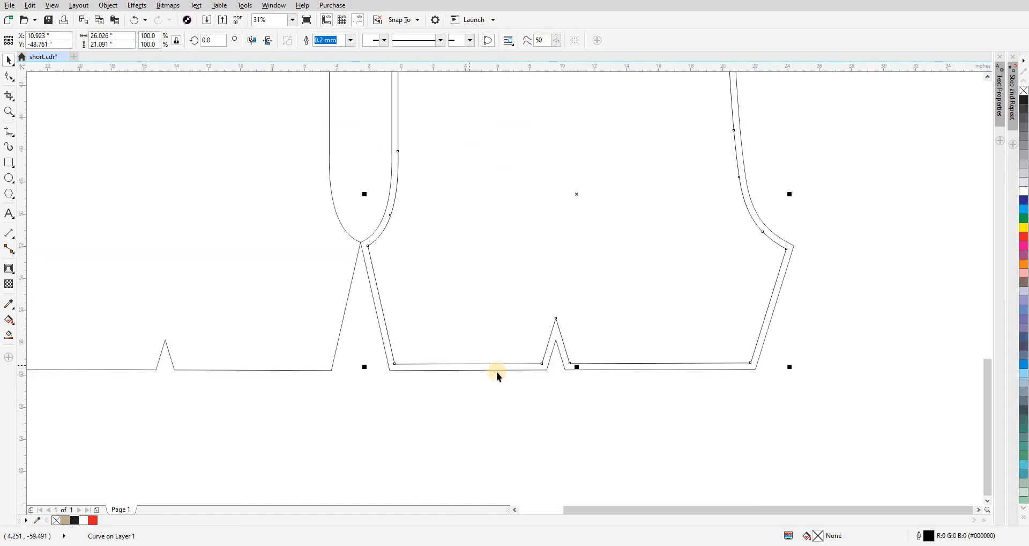
click(568, 363)
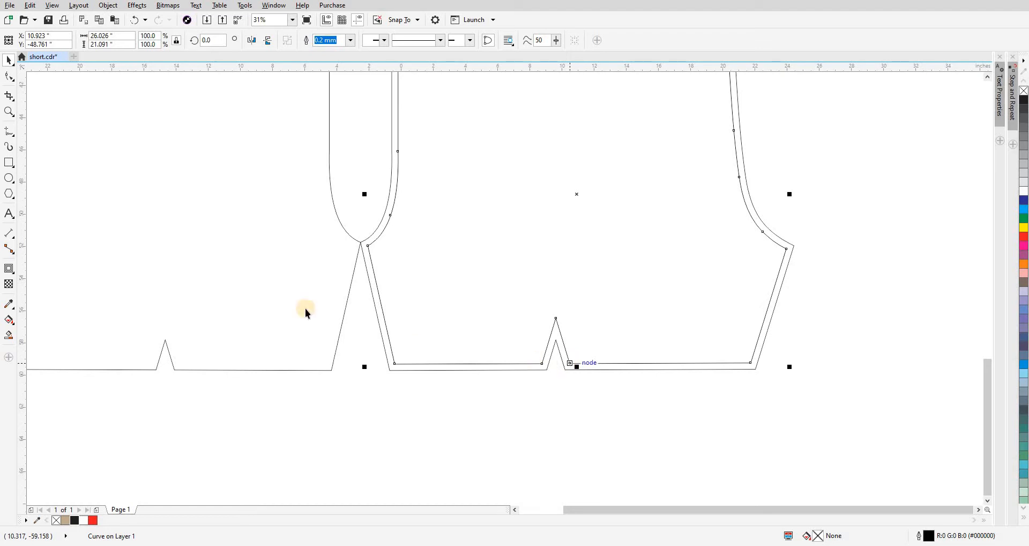
click(449, 397)
click(457, 316)
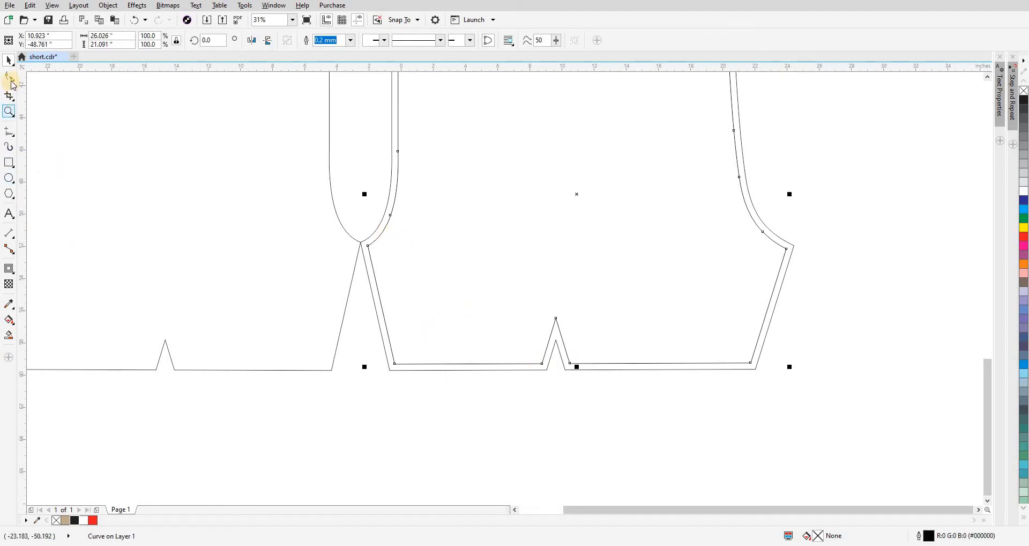
- Try stretching the inner outline's bottom corners outward, about 4 in on the left and 6 in on the right, and undo both moves
click(10, 79)
click(392, 363)
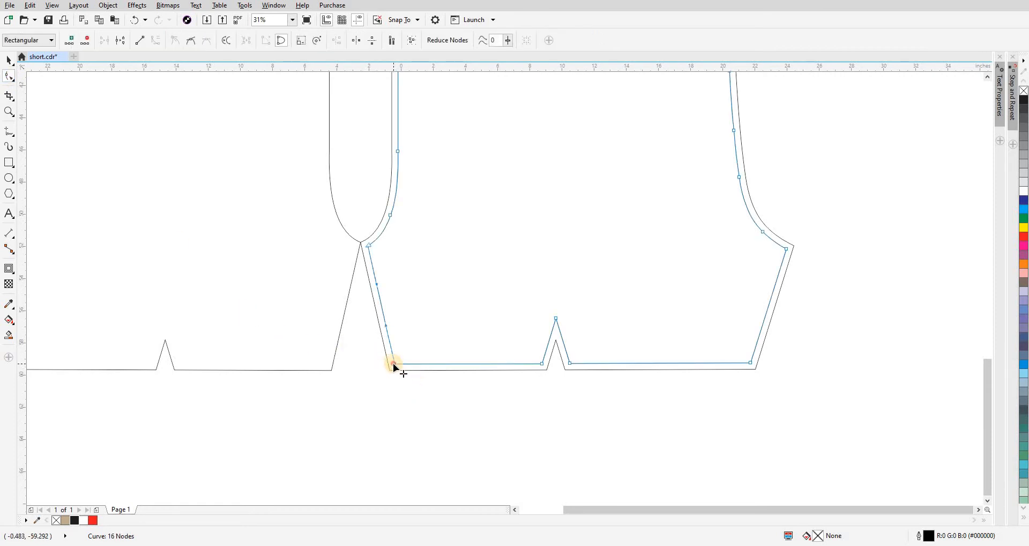
drag(393, 363, 328, 363)
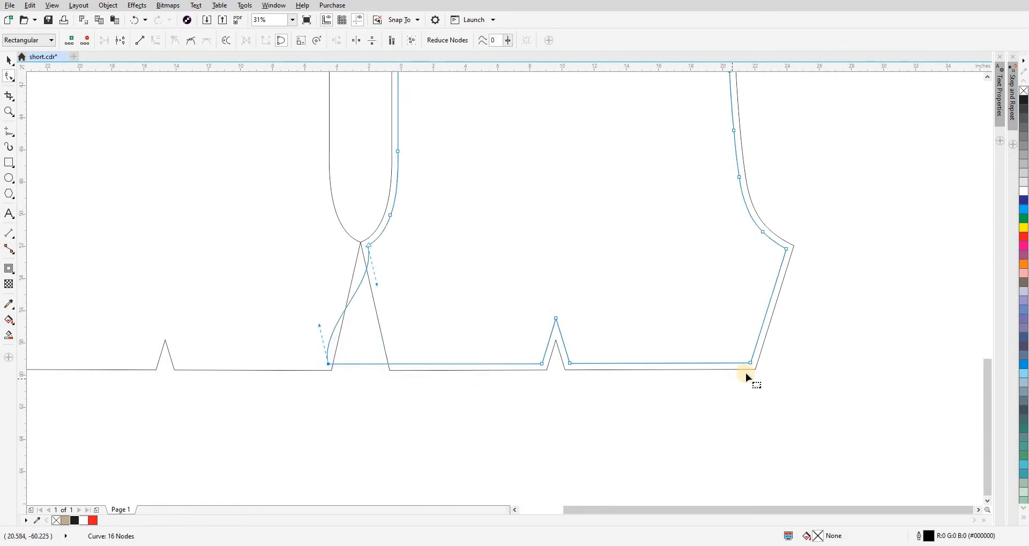
drag(751, 363, 853, 363)
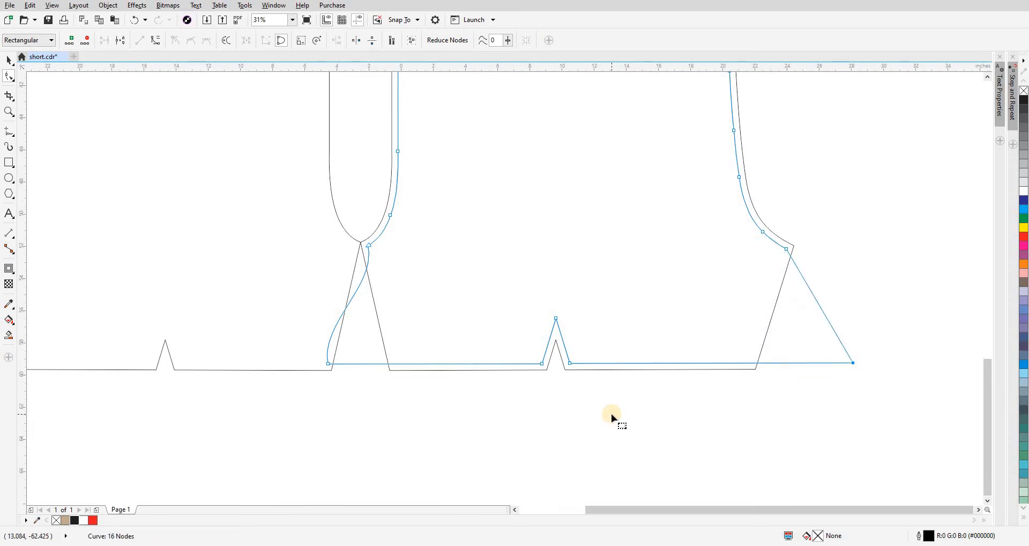
key(ctrl+z)
key(ctrl+z)
key(space)
click(611, 414)
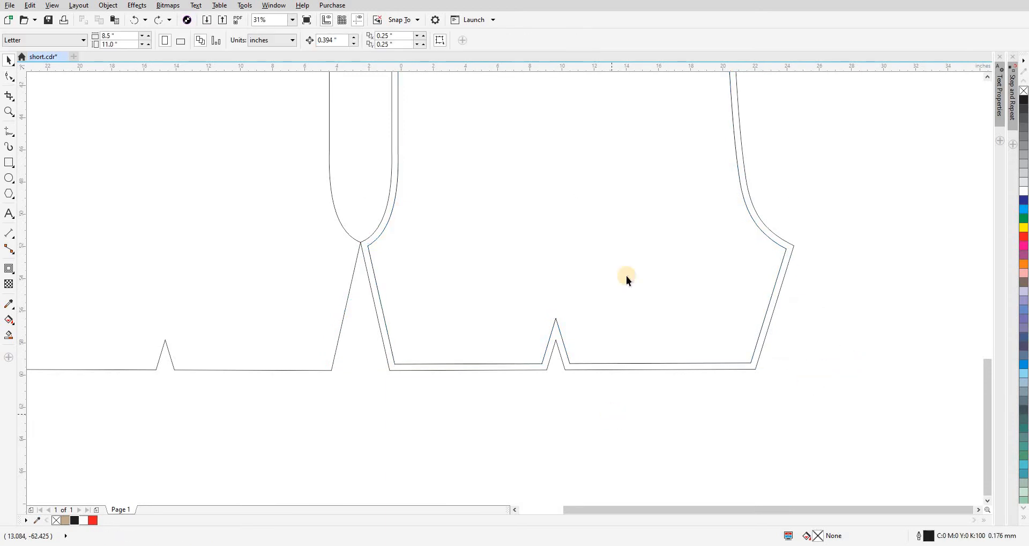
- Add a second 1 cm inside contour from the inner outline and break it apart
click(627, 280)
key(ctrl+F9)
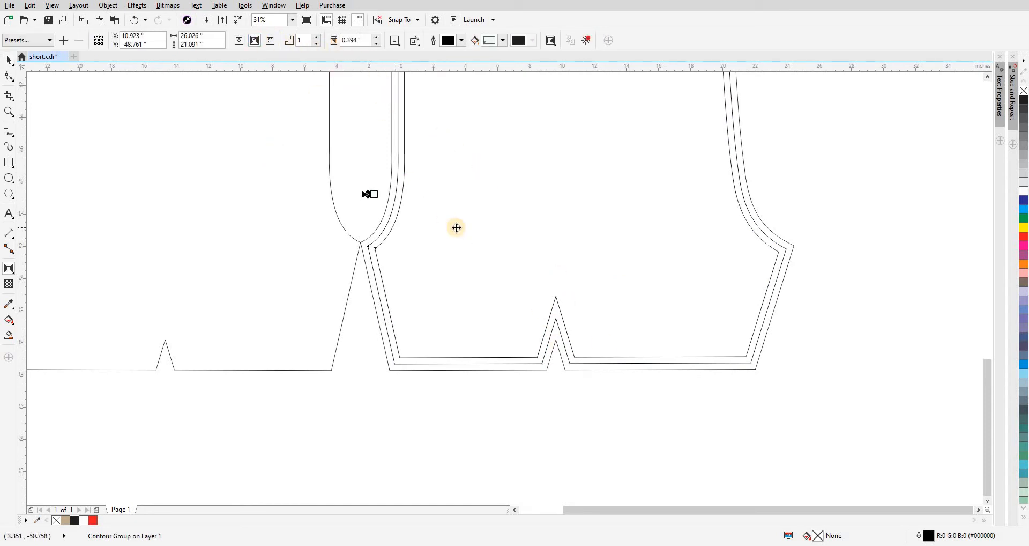
key(space)
key(ctrl+k)
click(468, 394)
scroll(386, 352, up, 2)
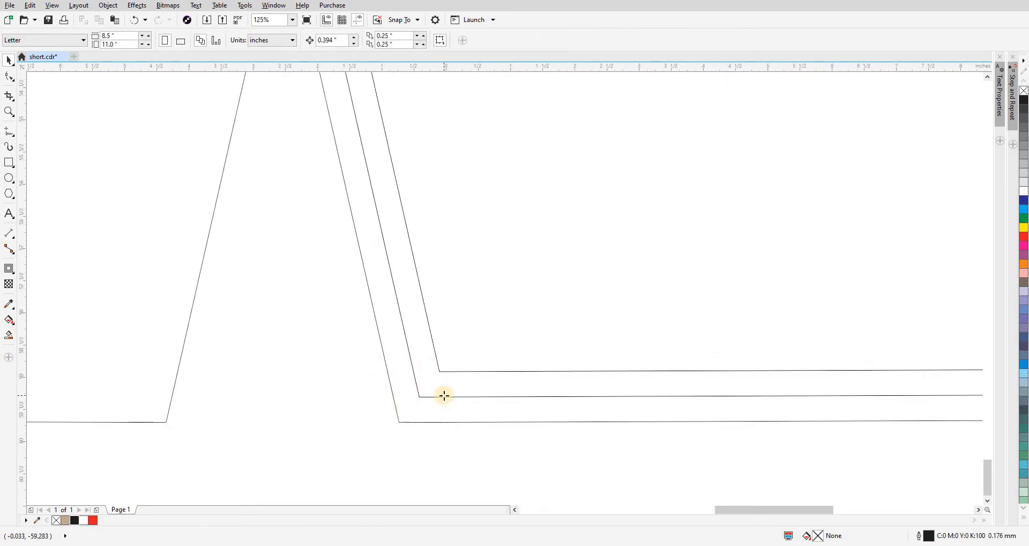
- Try smart-filling the band between the two inner outlines with black, and undo the fill and the second contour
click(445, 395)
scroll(437, 383, down, 5)
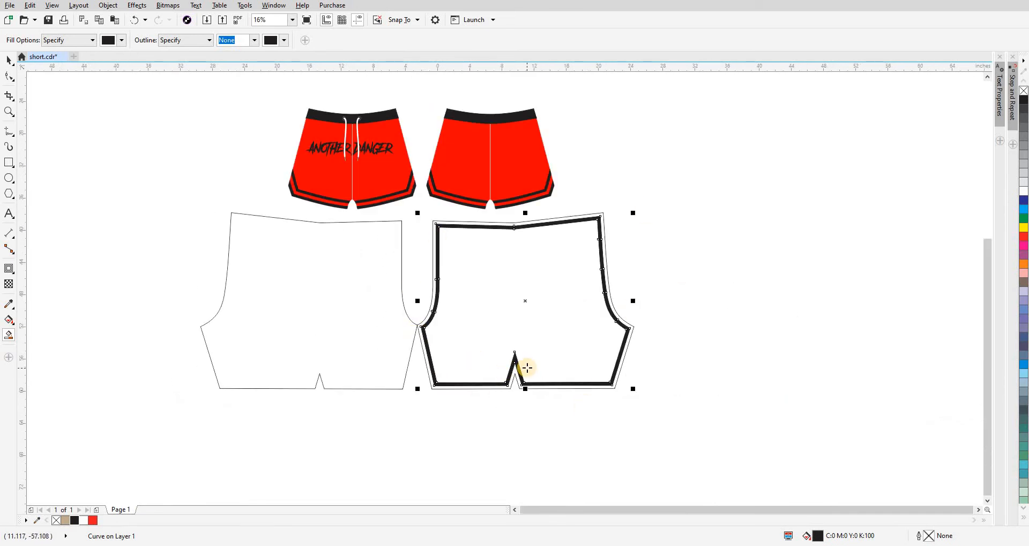
key(space)
key(ctrl+z)
key(ctrl+z)
key(ctrl+z)
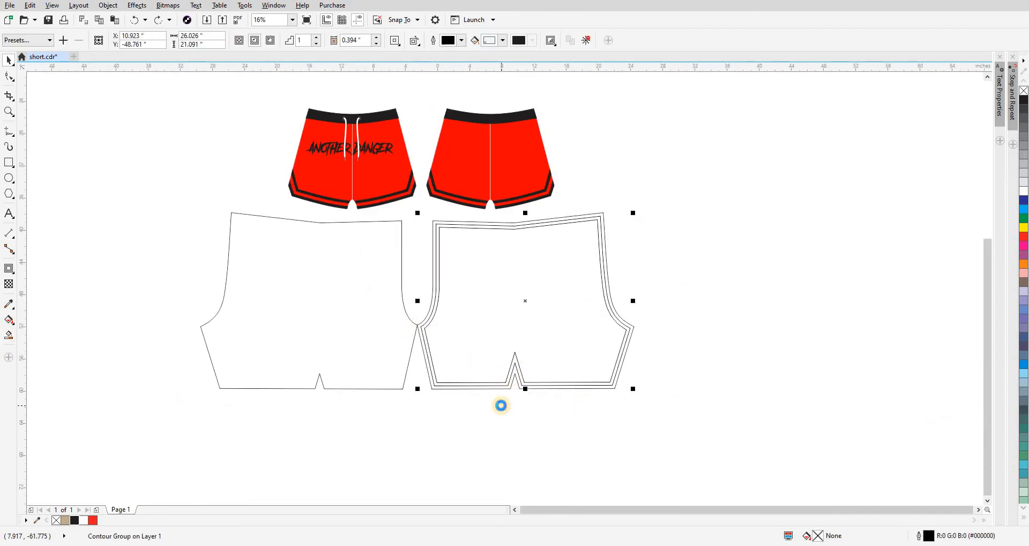
- Move the inner outline's bottom corner nodes outward, about 9 in for the left corner and about 16 in for the right
scroll(437, 373, up, 3)
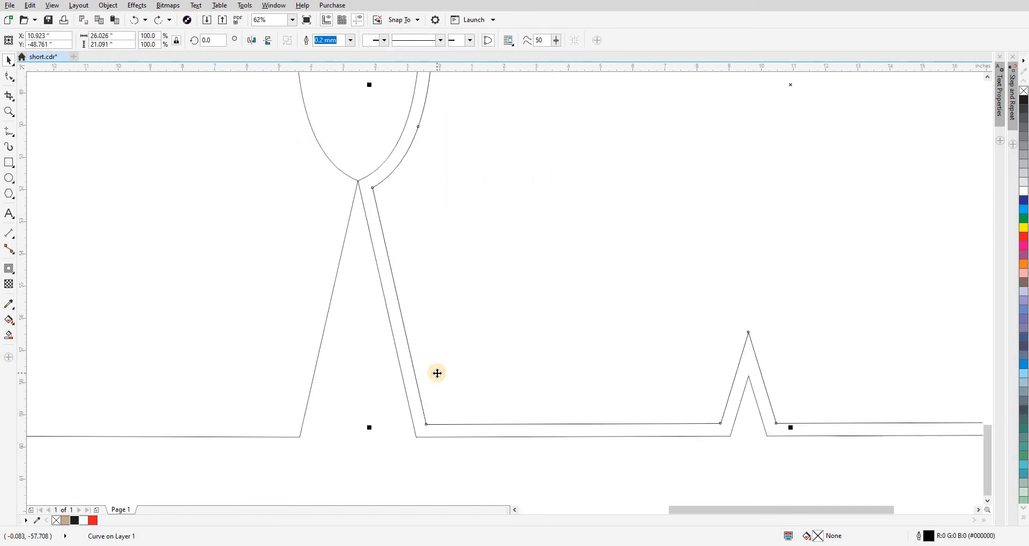
click(9, 75)
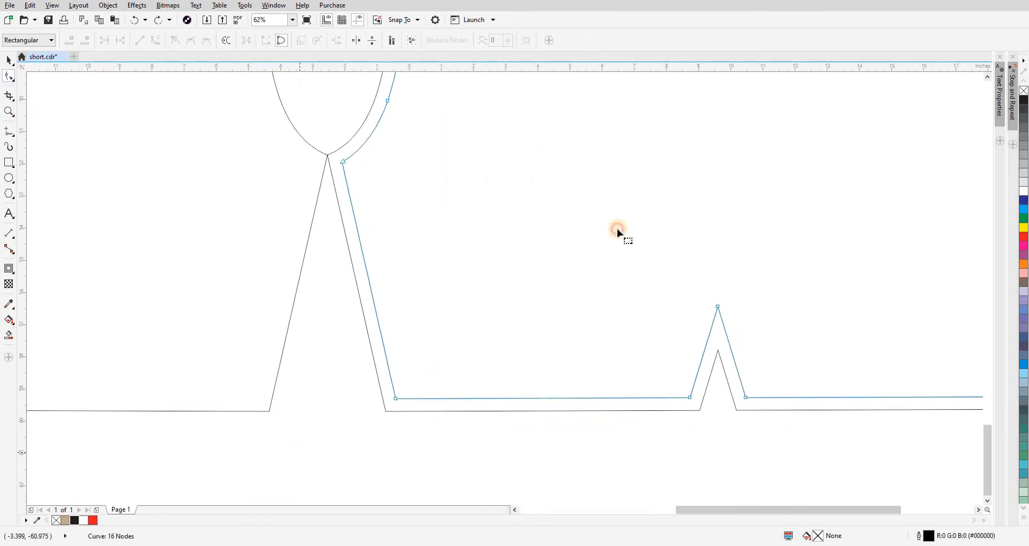
drag(398, 396, 99, 399)
scroll(252, 386, down, 1)
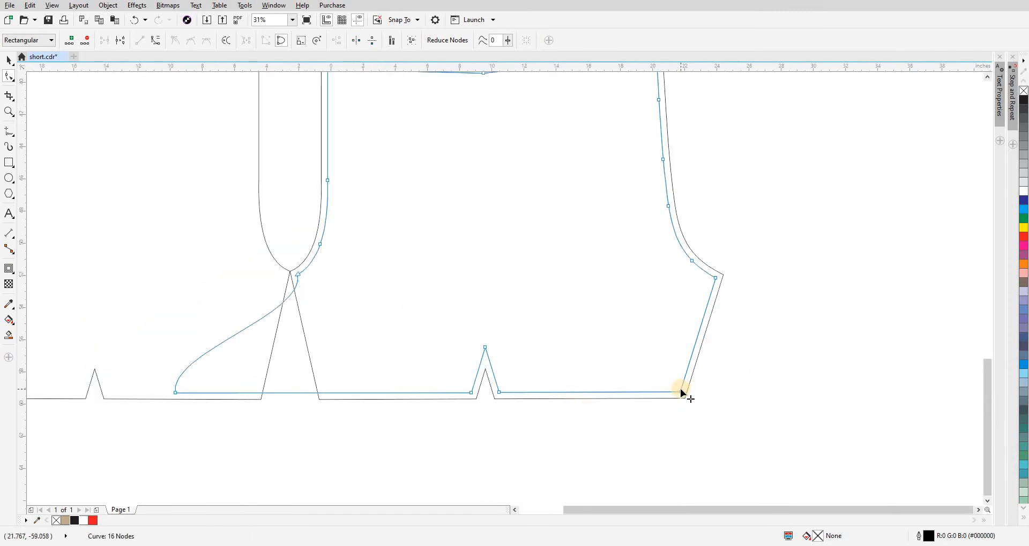
drag(680, 393, 943, 392)
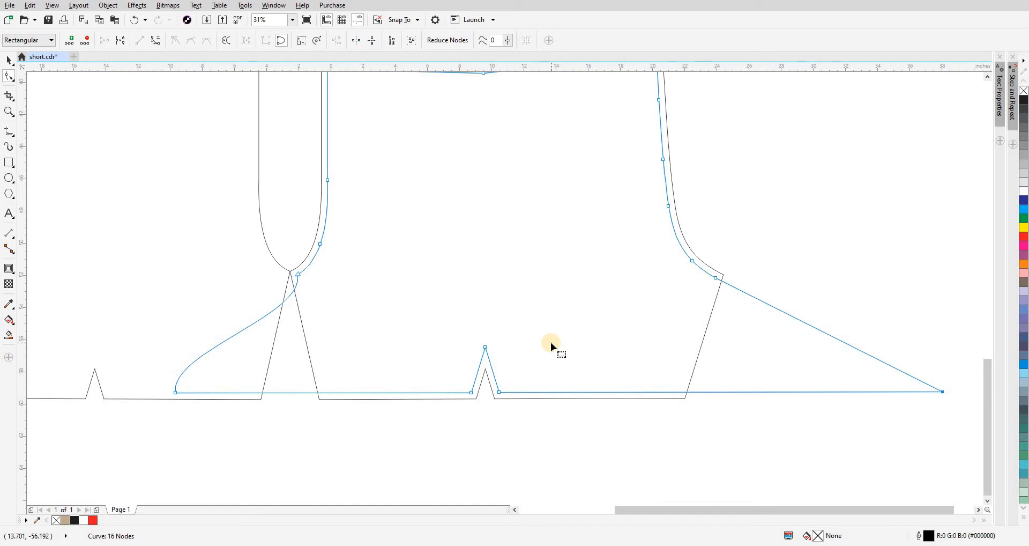
- Try smart-filling the hem band between the pattern edge and the inner outline with black, and undo the fill
key(space)
click(557, 432)
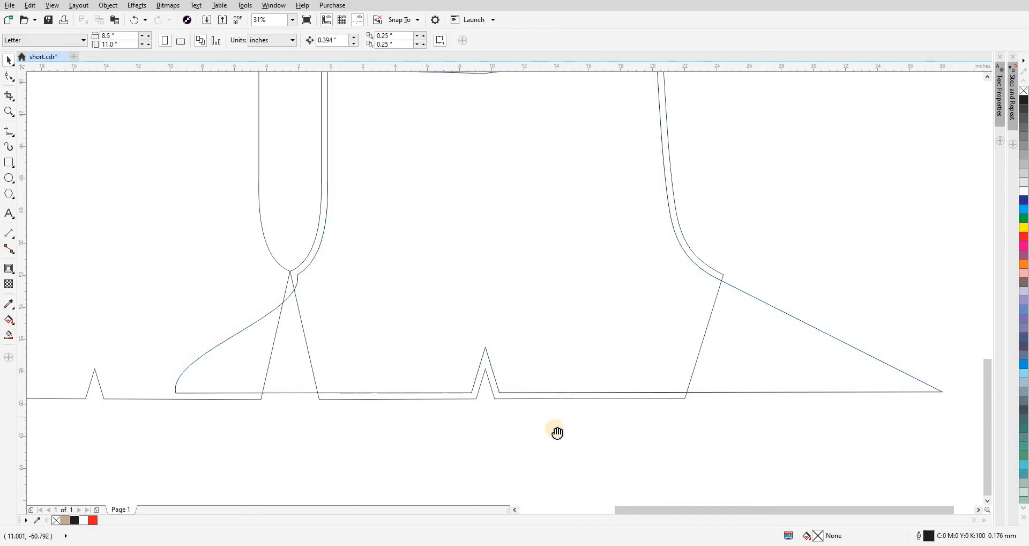
drag(557, 432, 559, 430)
key(space)
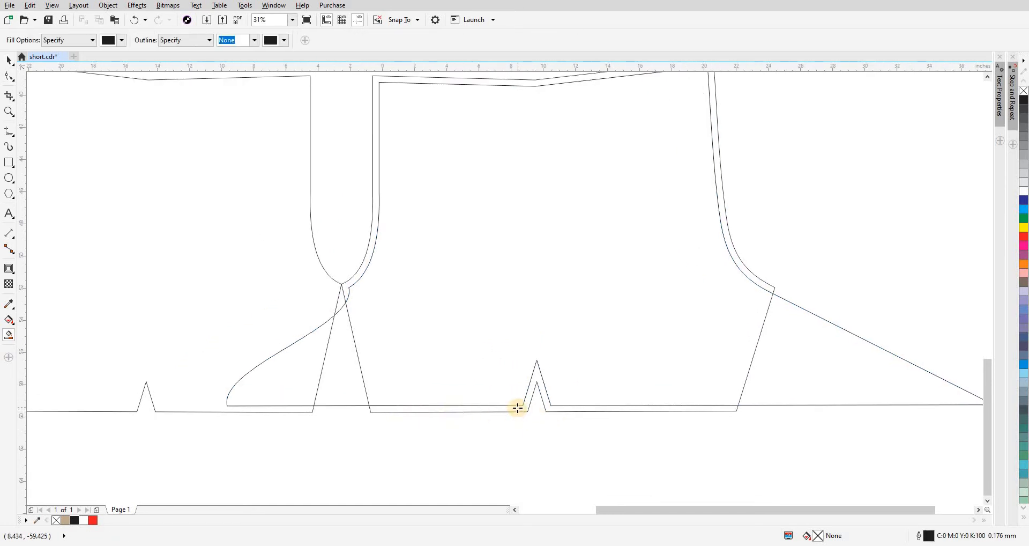
click(518, 408)
key(space)
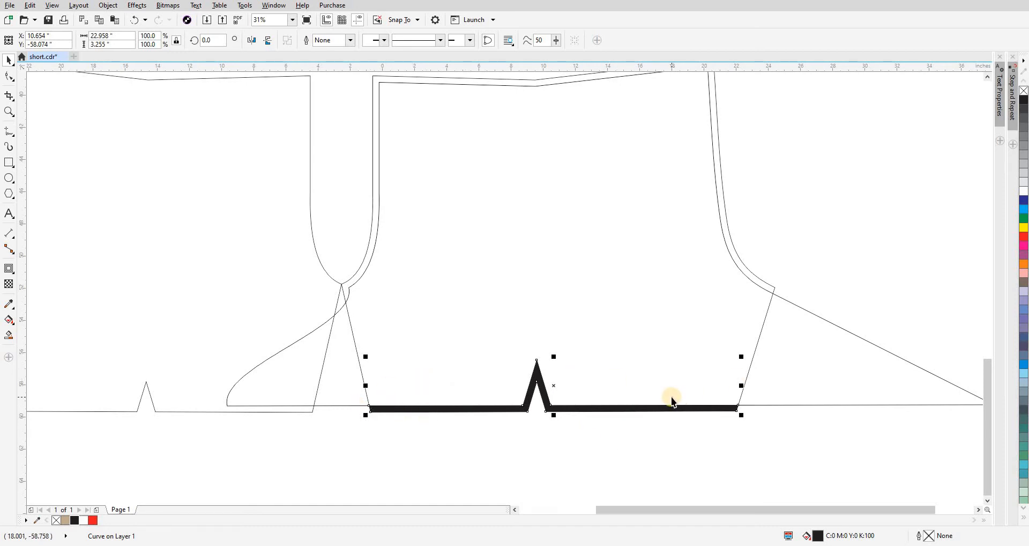
key(ctrl+z)
- Add a one-step 0.394 in inside contour from the stretched inner outline and break it apart
click(599, 398)
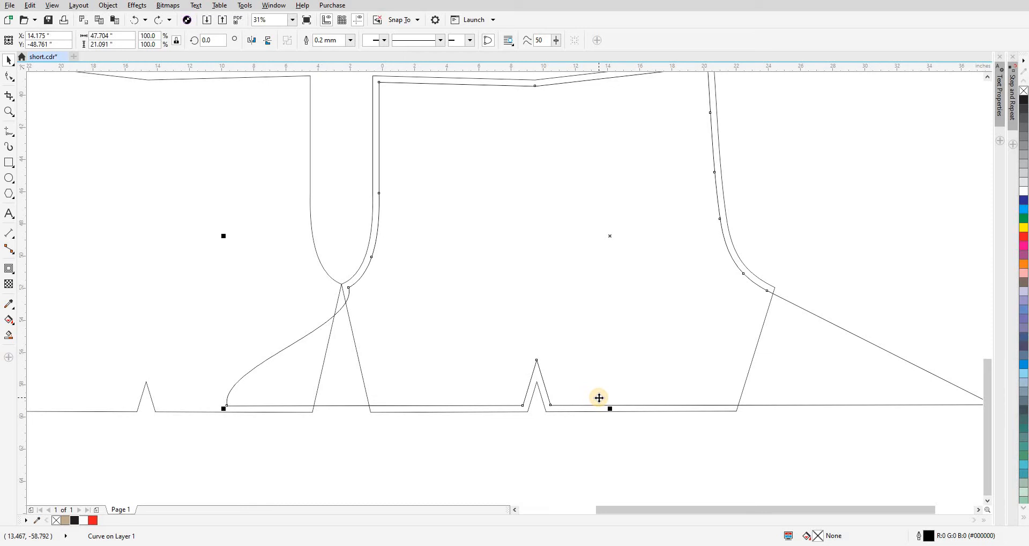
key(ctrl+F9)
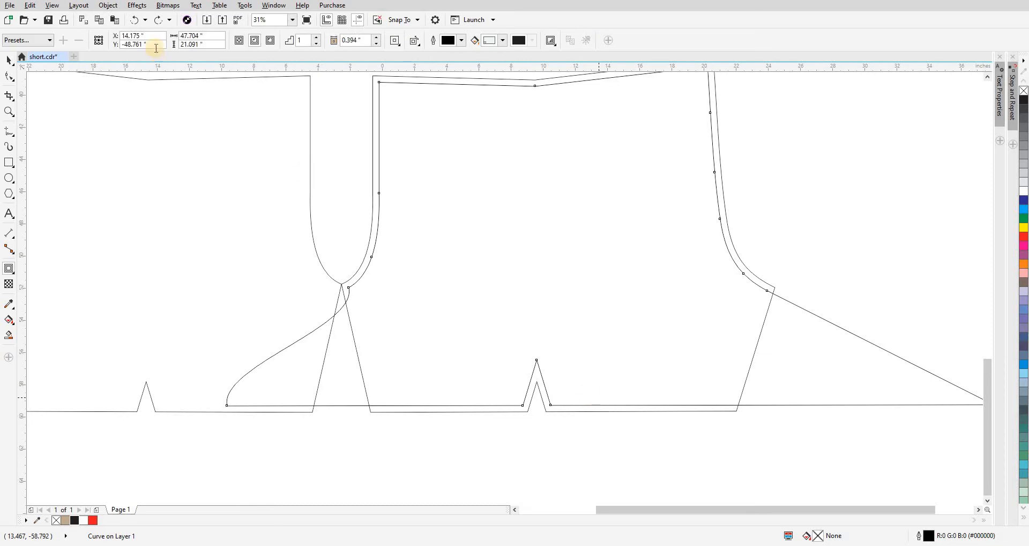
click(255, 40)
key(space)
click(518, 426)
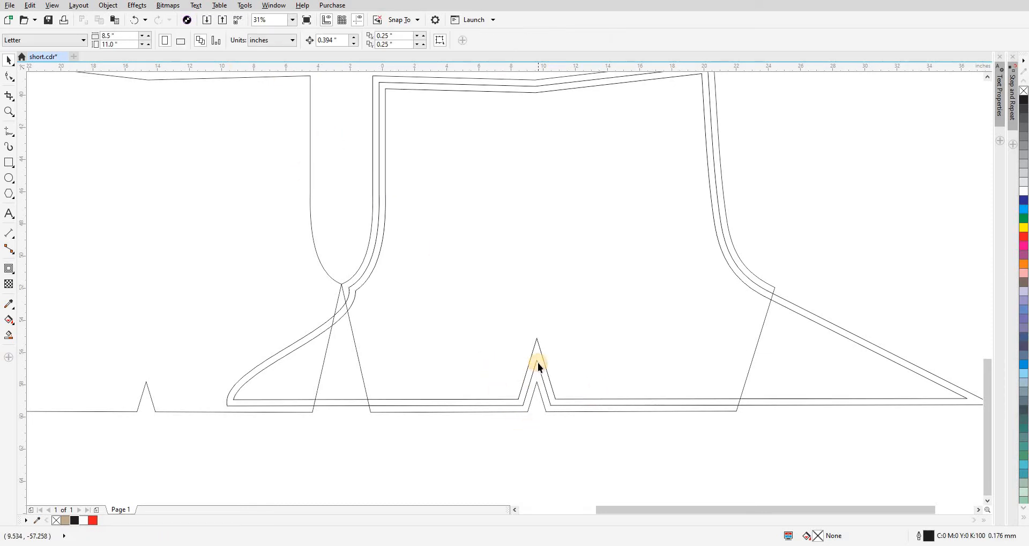
- Smart-fill the hem band between the first and second inner outlines with black and no outline
scroll(538, 363, up, 2)
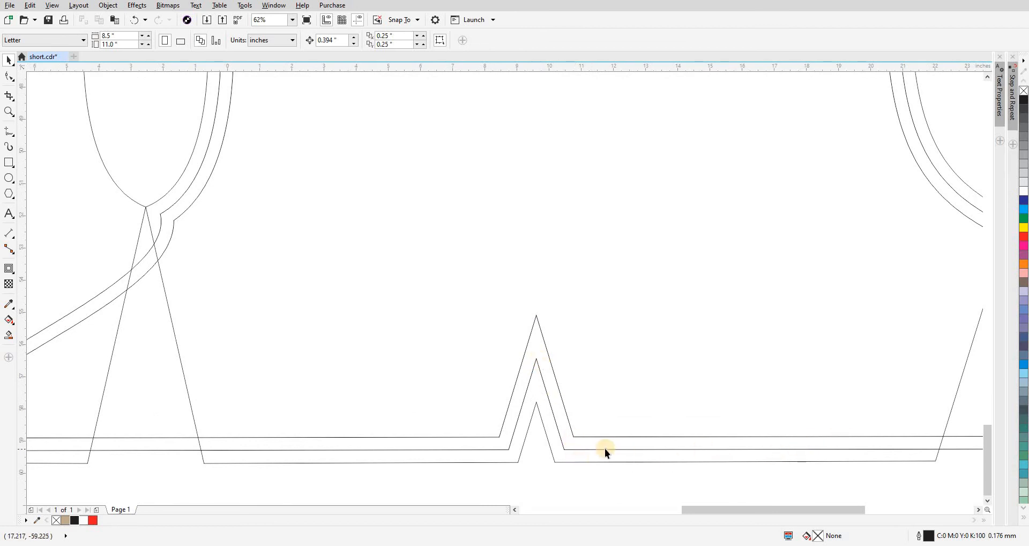
key(space)
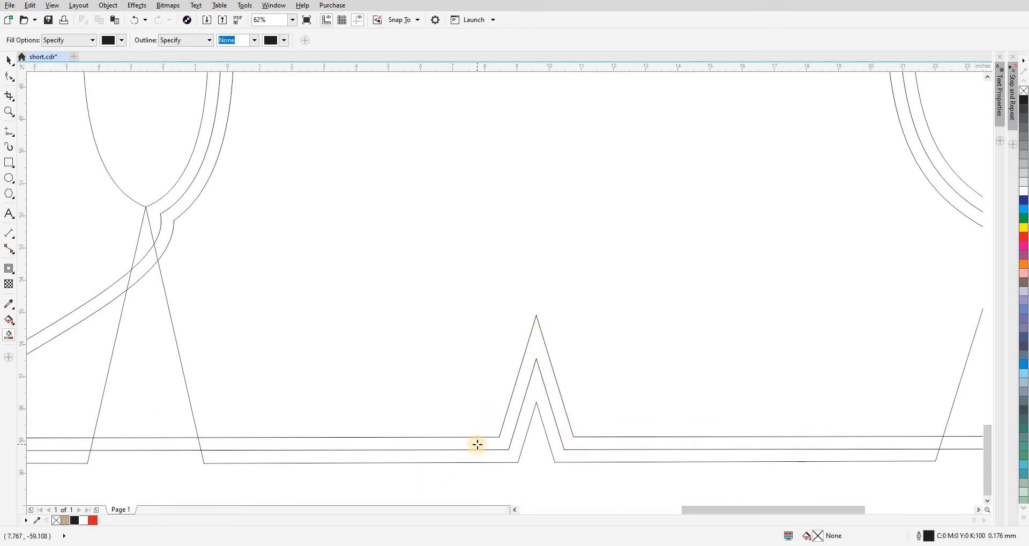
click(477, 444)
scroll(483, 406, down, 4)
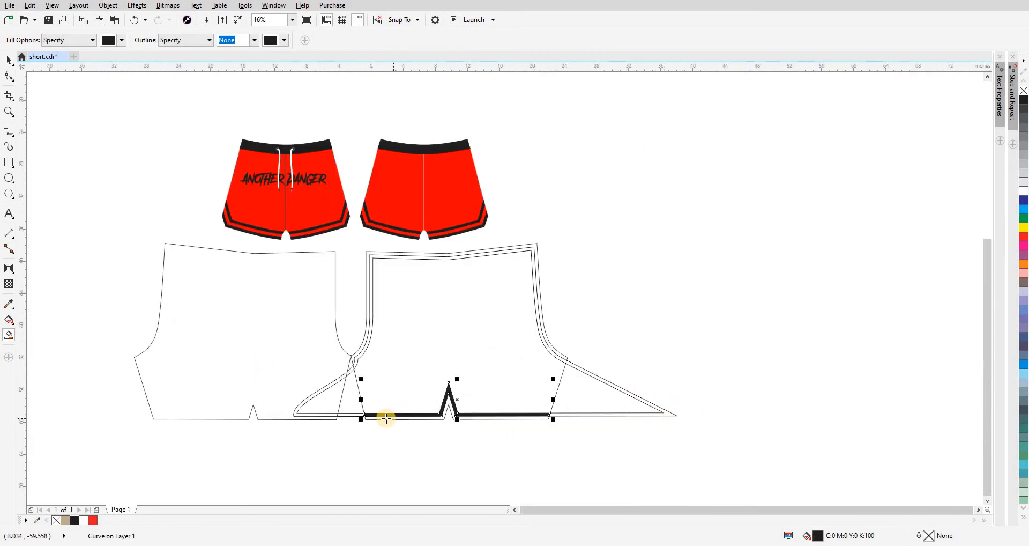
scroll(385, 417, up, 2)
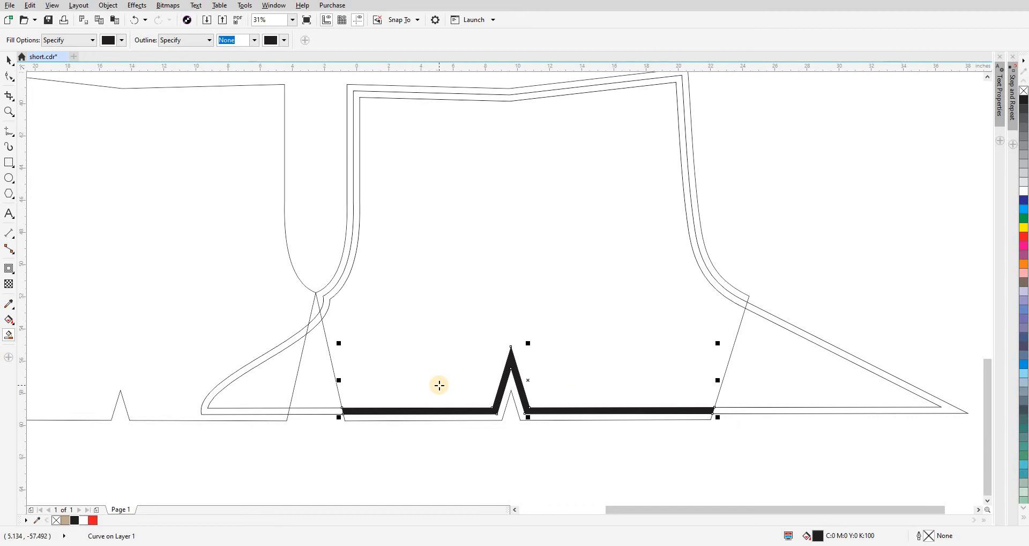
key(space)
click(452, 437)
- Create a third inner outline with a 0.394 in inside contour from the second one and break it apart
click(451, 379)
key(ctrl+F9)
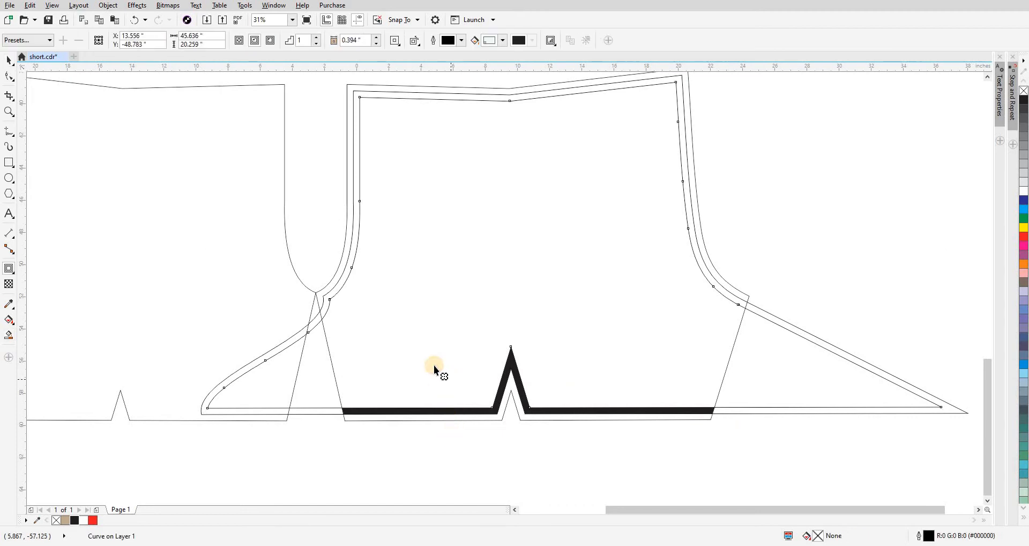
click(255, 40)
key(space)
click(413, 438)
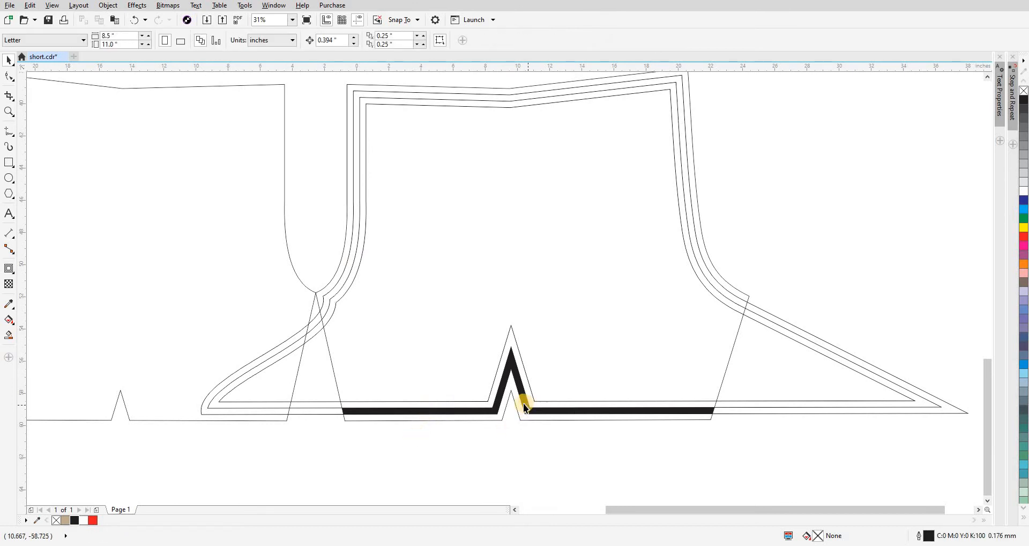
- Add a fourth inner outline using a 0.394 in inside contour from the innermost curve
click(509, 336)
scroll(517, 396, up, 2)
scroll(516, 429, down, 3)
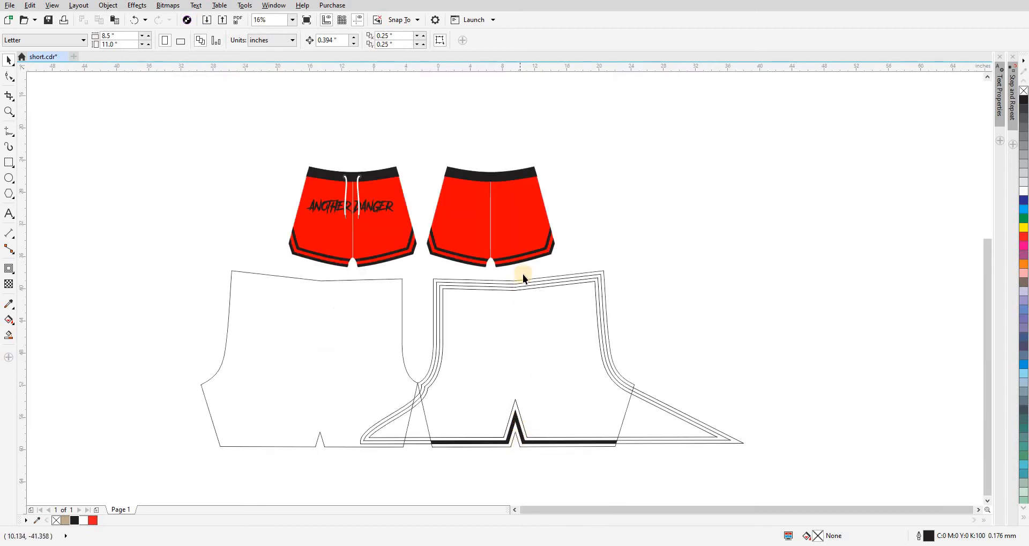
scroll(515, 449, up, 2)
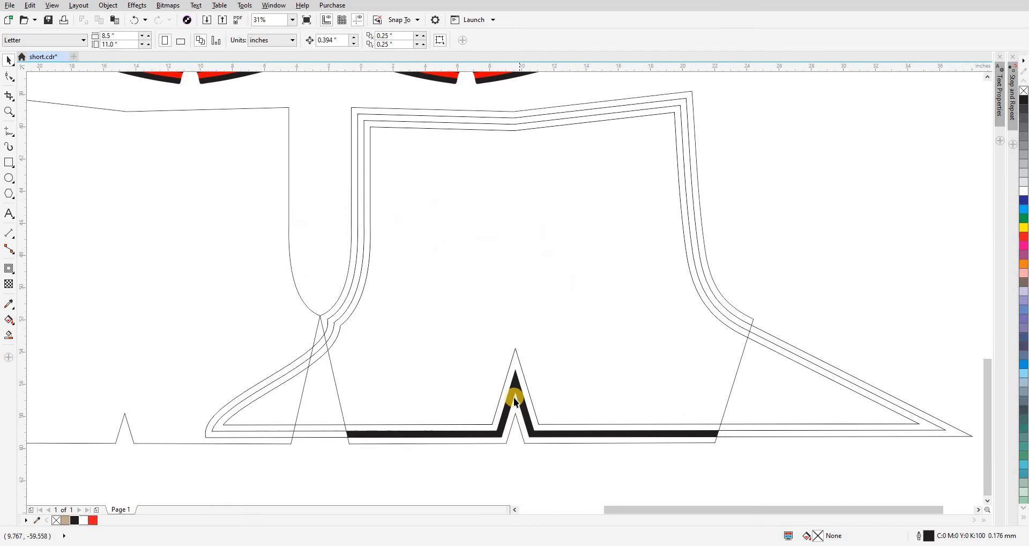
click(519, 364)
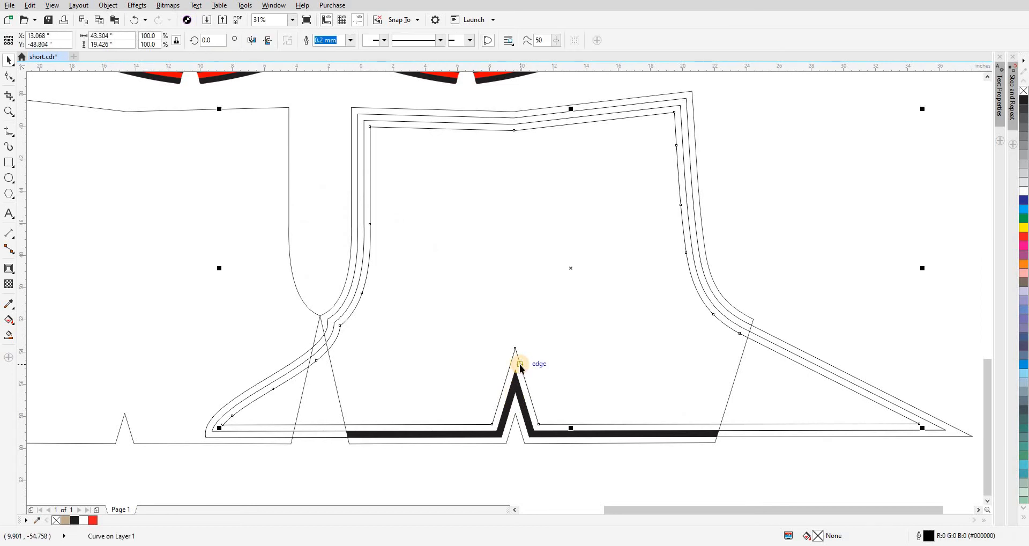
click(254, 41)
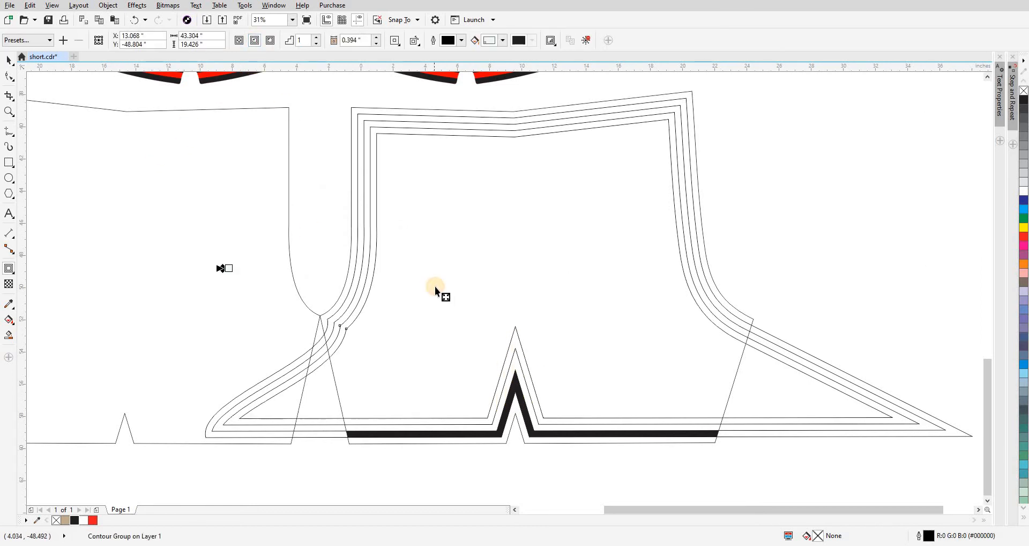
key(space)
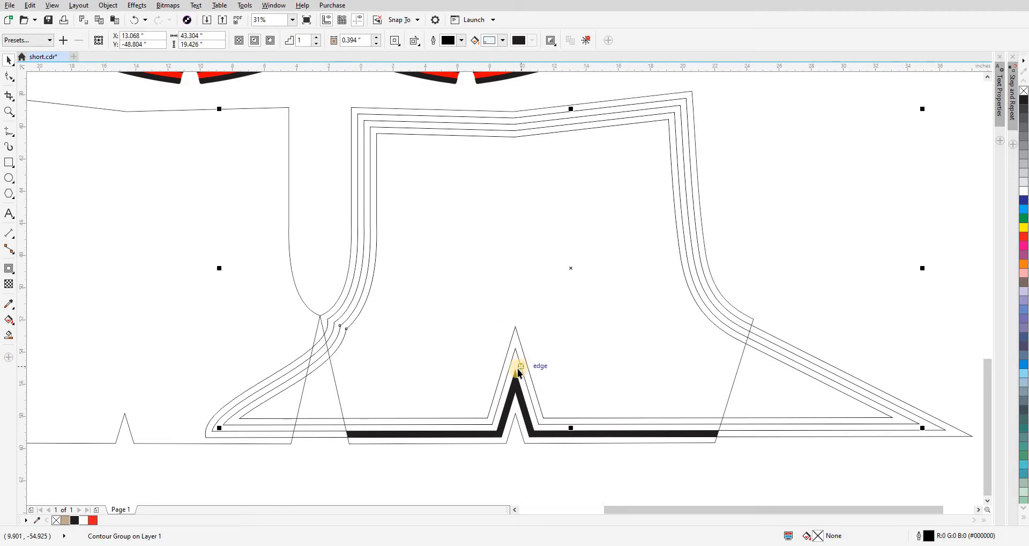
click(477, 422)
- Smart-fill the lowest hem band, between the pattern edge and the first inner outline, with black
scroll(486, 425, up, 2)
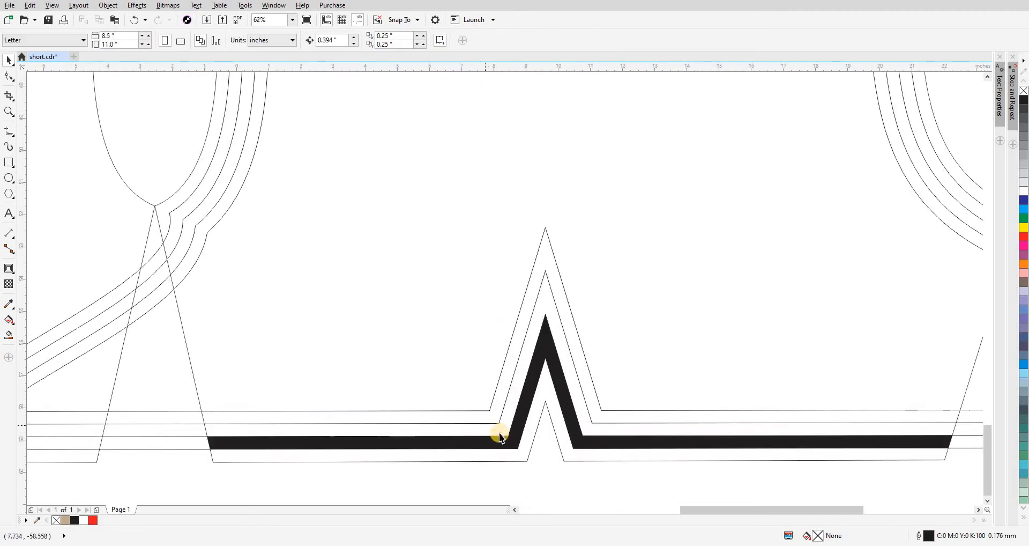
click(518, 451)
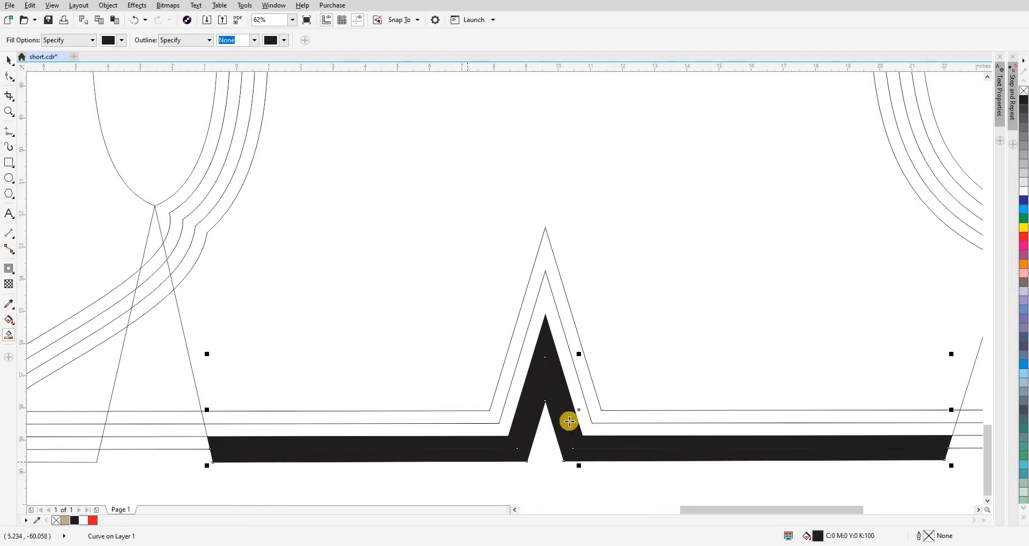
key(space)
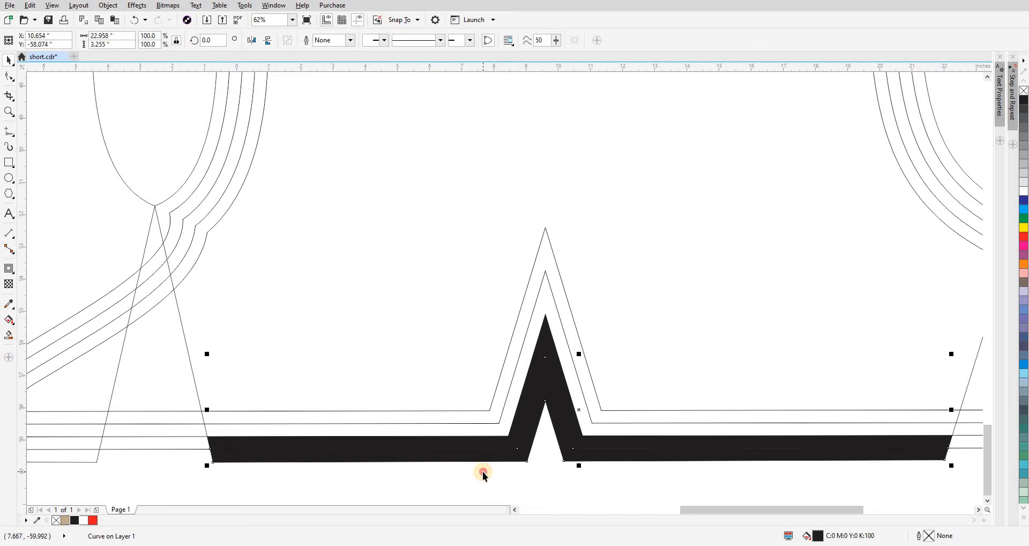
click(483, 472)
- Examine how the black hem bands follow the hem edge and the centre notch
scroll(488, 414, down, 2)
key(z)
drag(429, 356, 555, 458)
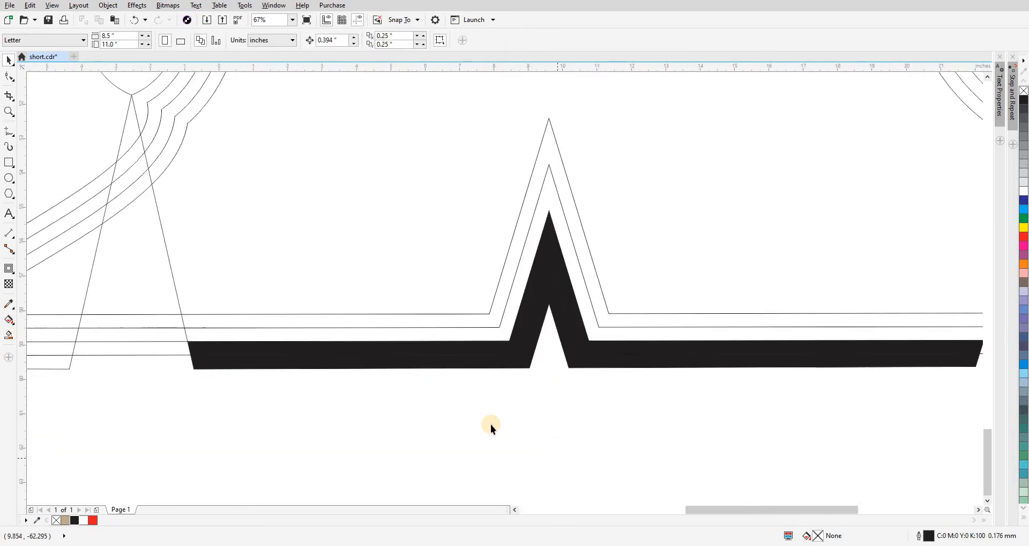
scroll(497, 411, down, 2)
scroll(499, 407, up, 1)
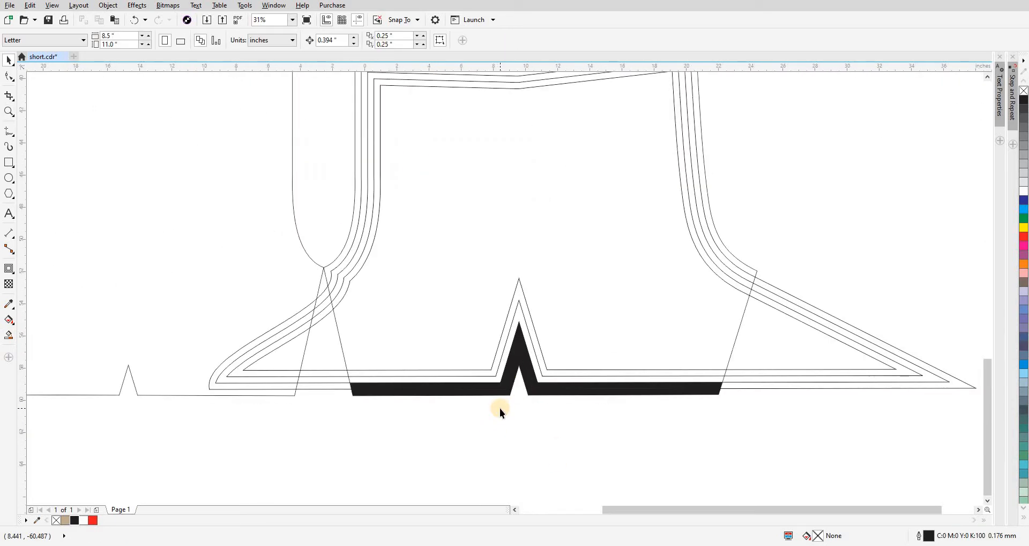
scroll(501, 407, down, 1)
scroll(507, 398, up, 2)
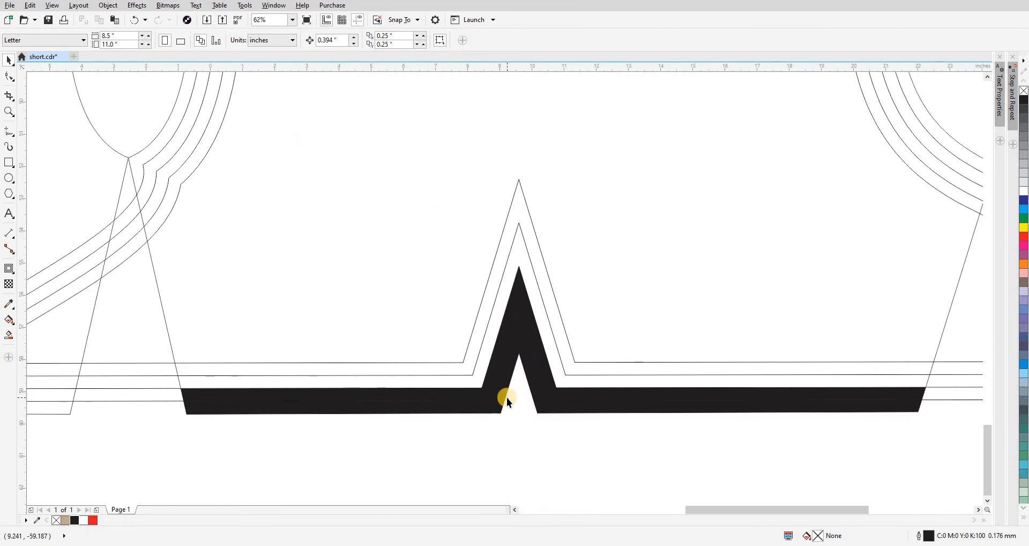
scroll(512, 327, up, 1)
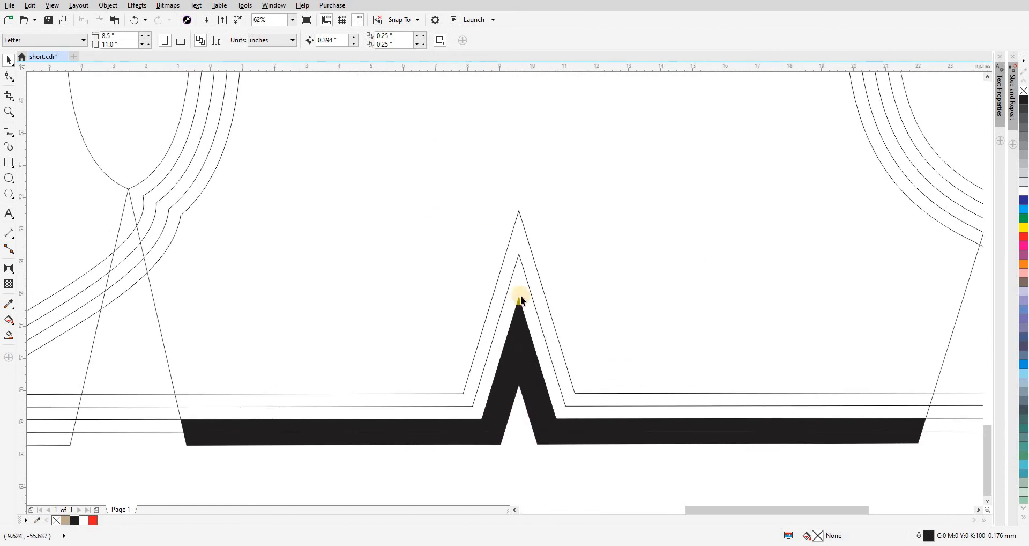
click(521, 358)
key(ctrl+z)
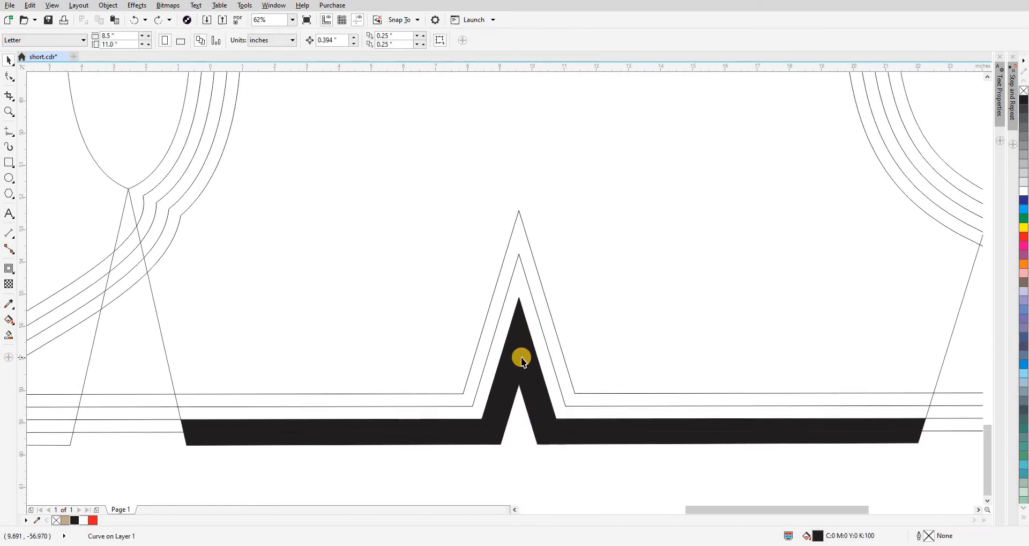
- Smart-fill the hem band between the two innermost outlines with black and delete the four inner helper outlines
scroll(530, 341, down, 2)
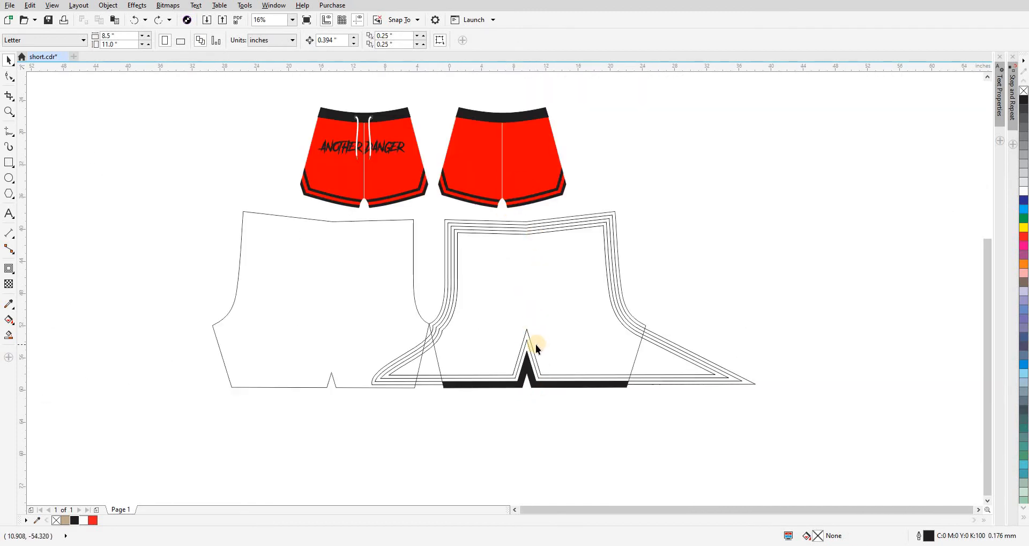
scroll(536, 344, up, 1)
key(space)
click(519, 333)
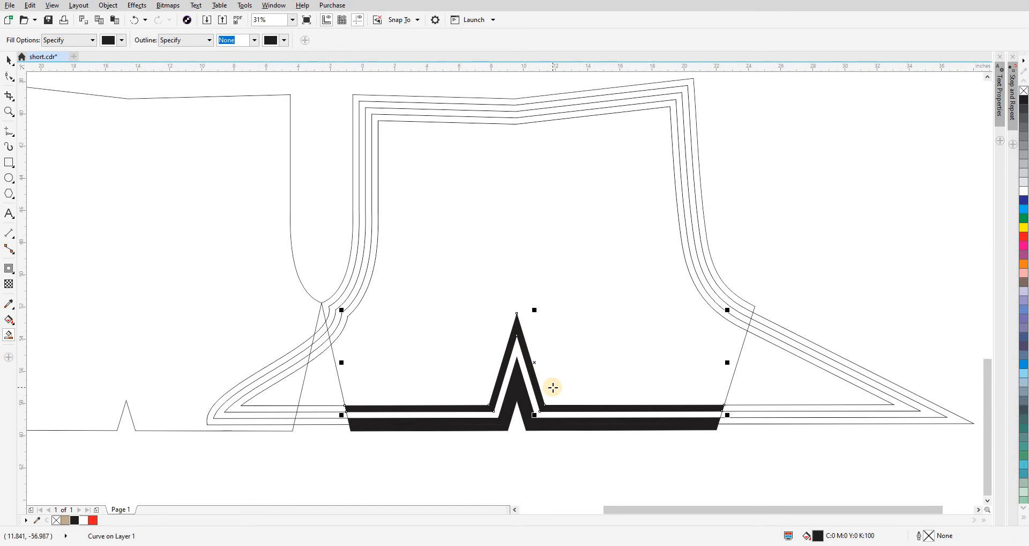
scroll(553, 387, down, 1)
key(space)
click(549, 423)
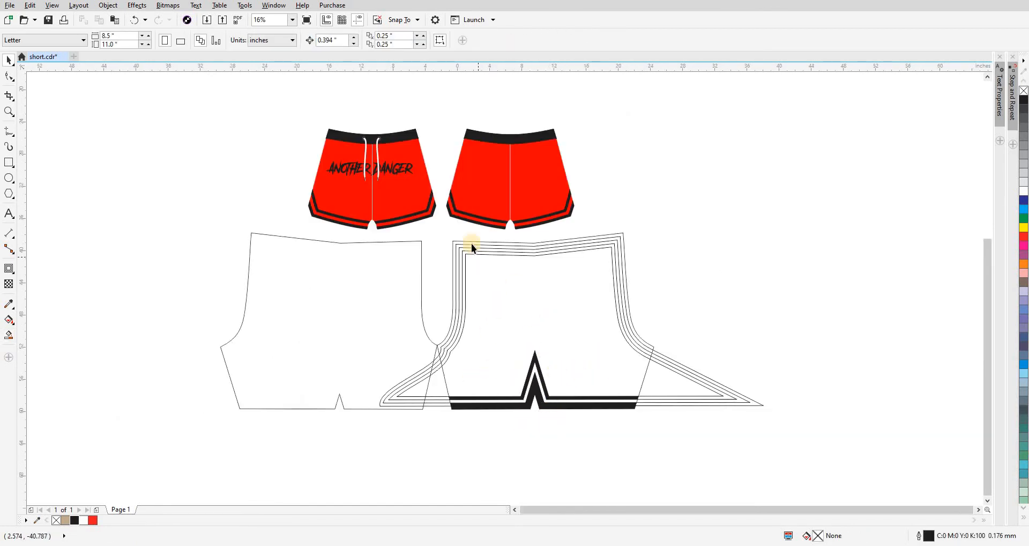
click(686, 406)
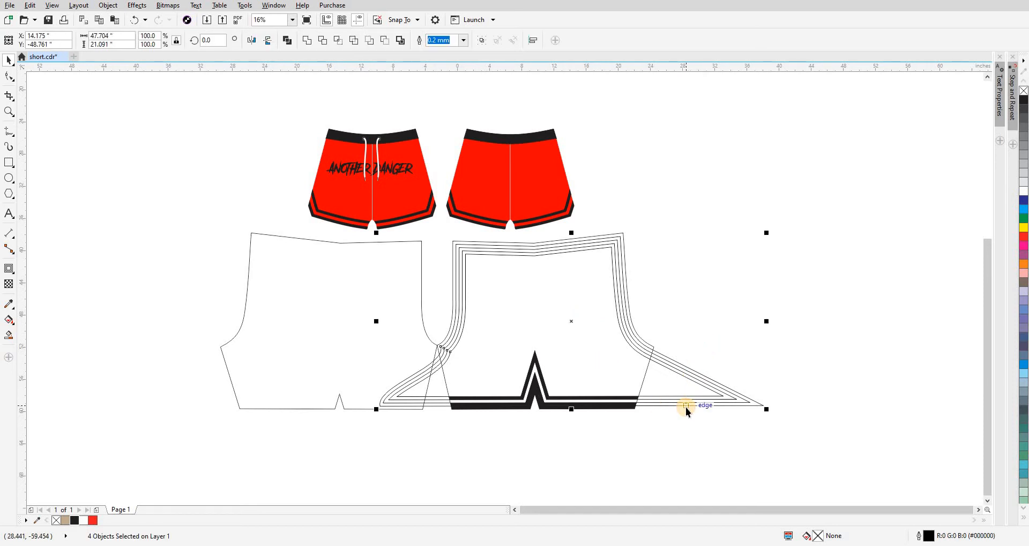
key(Delete)
- Fill the striped pattern piece with the red sampled from the back view of the shorts mockup
click(497, 265)
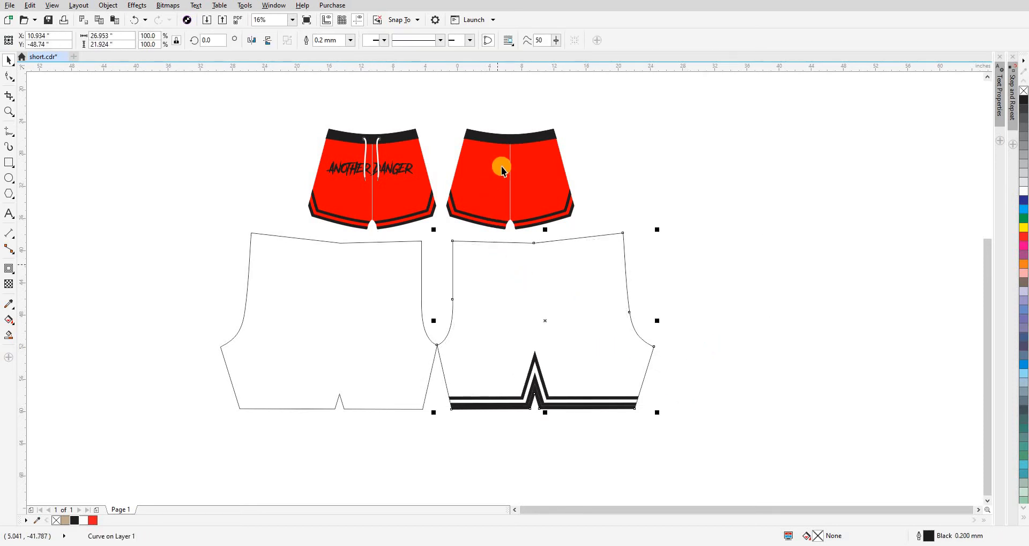
key(ctrl+shift+e)
click(525, 162)
click(653, 399)
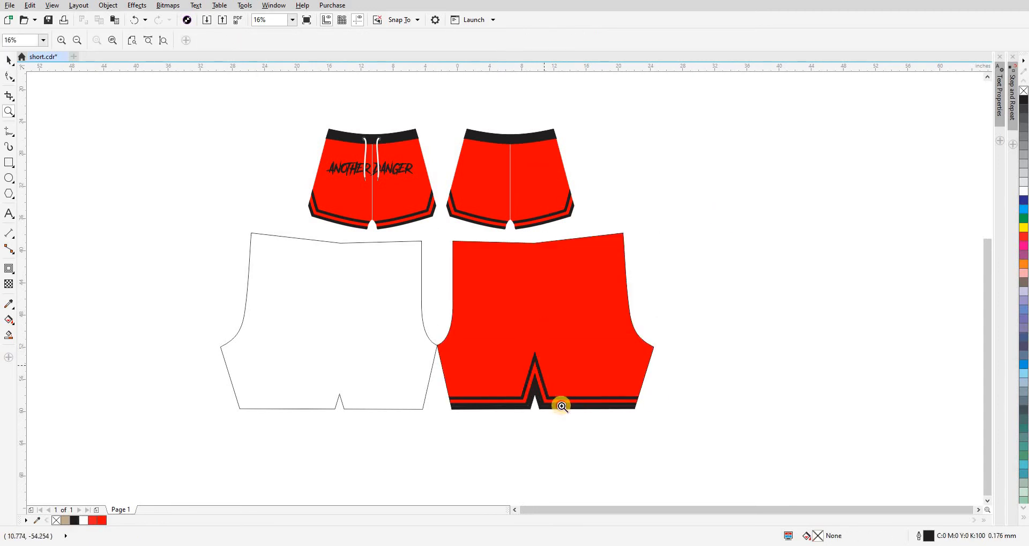
- Weld the two adjoining black bands along the hem edge into one shape
scroll(558, 404, up, 10)
scroll(328, 346, up, 6)
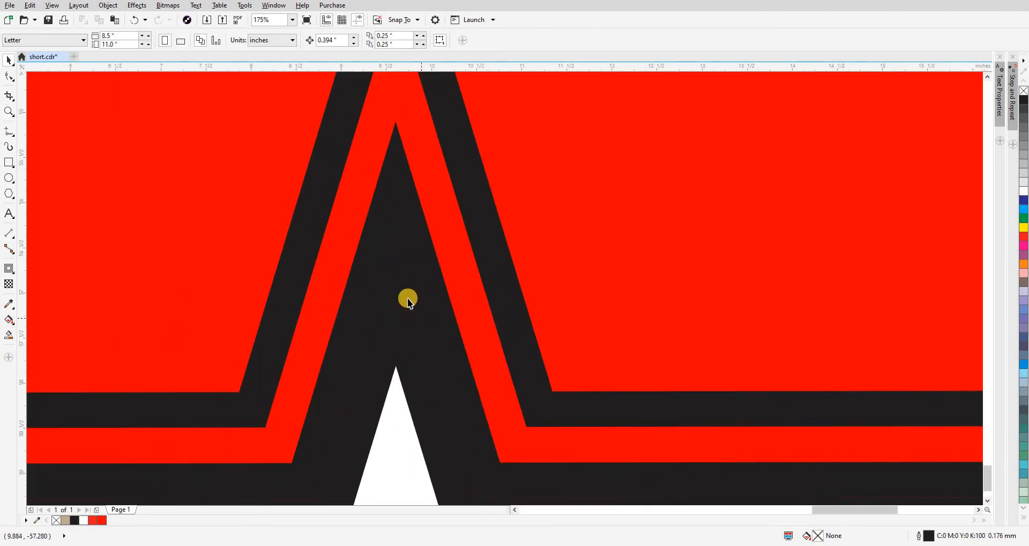
scroll(436, 281, down, 8)
click(430, 300)
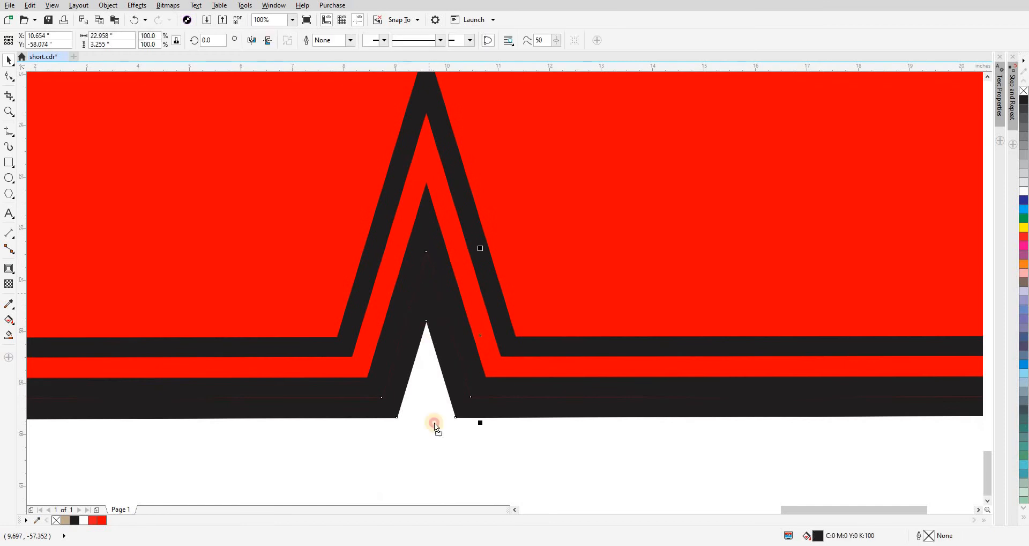
shift+click(429, 239)
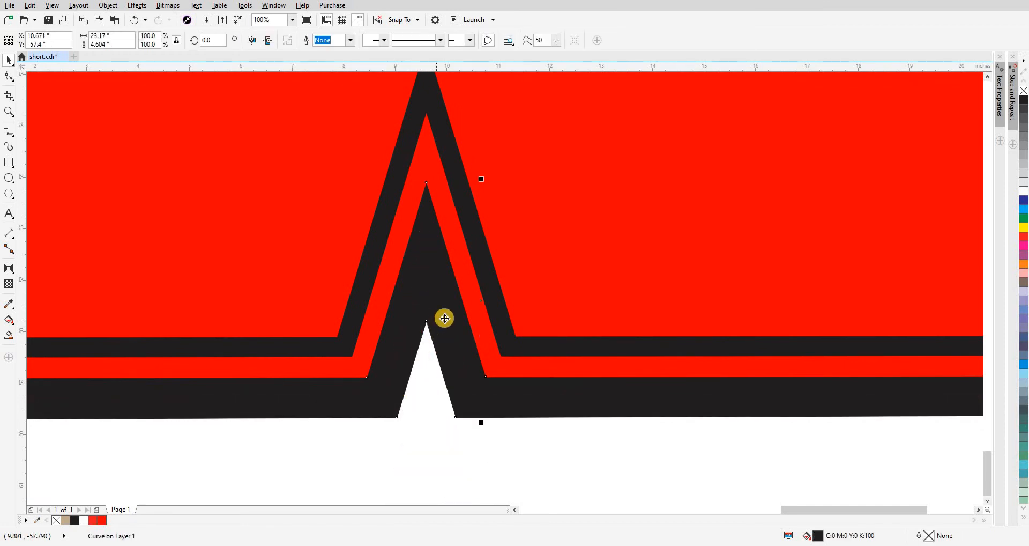
- Try moving the welded black hem band down below the pattern piece, and undo the move
scroll(443, 317, down, 5)
drag(449, 315, 448, 425)
key(ctrl+z)
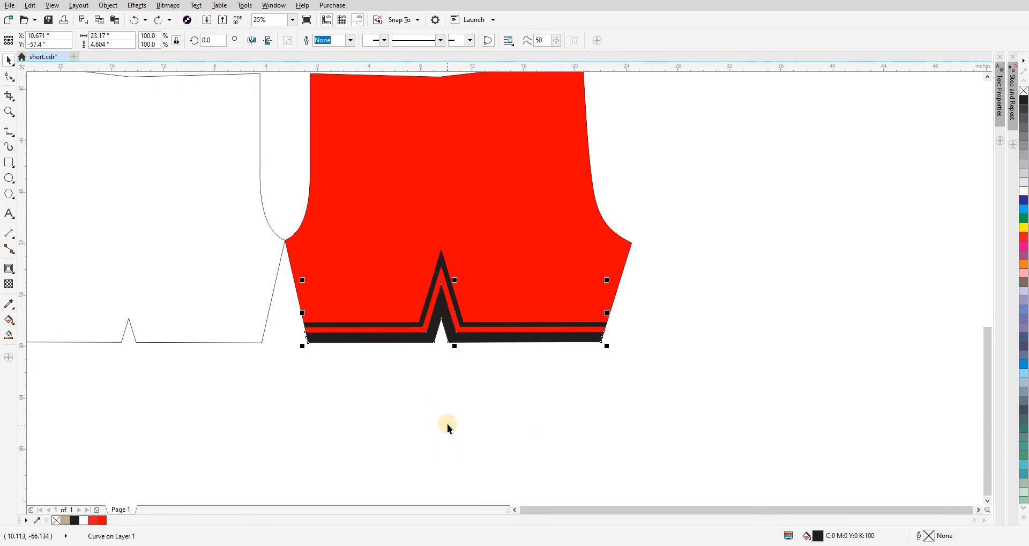
- Compare the filled pattern piece's hem stripes and waist edge with the front and back views of the shorts mockup
click(447, 423)
drag(437, 350, 586, 418)
drag(496, 313, 508, 375)
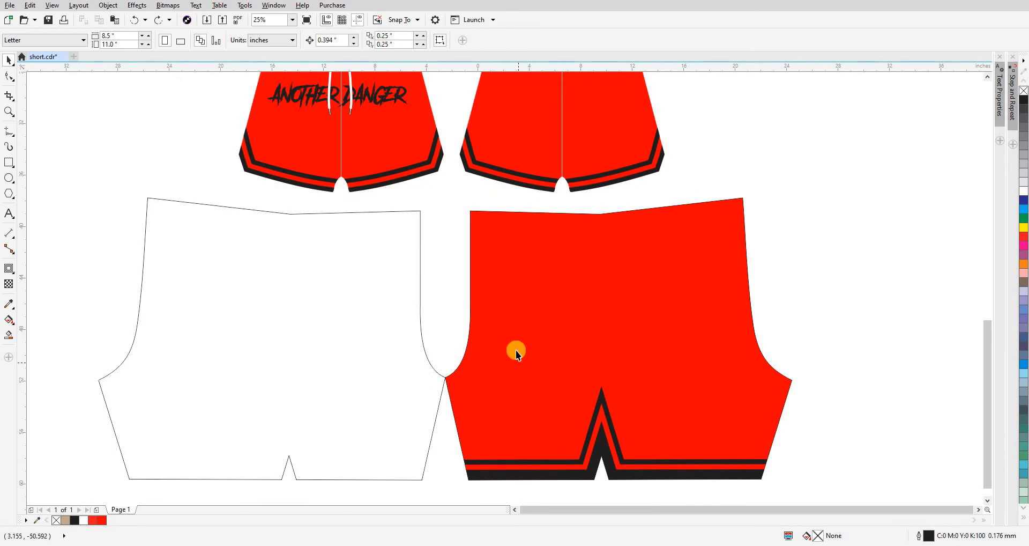
drag(539, 382, 544, 369)
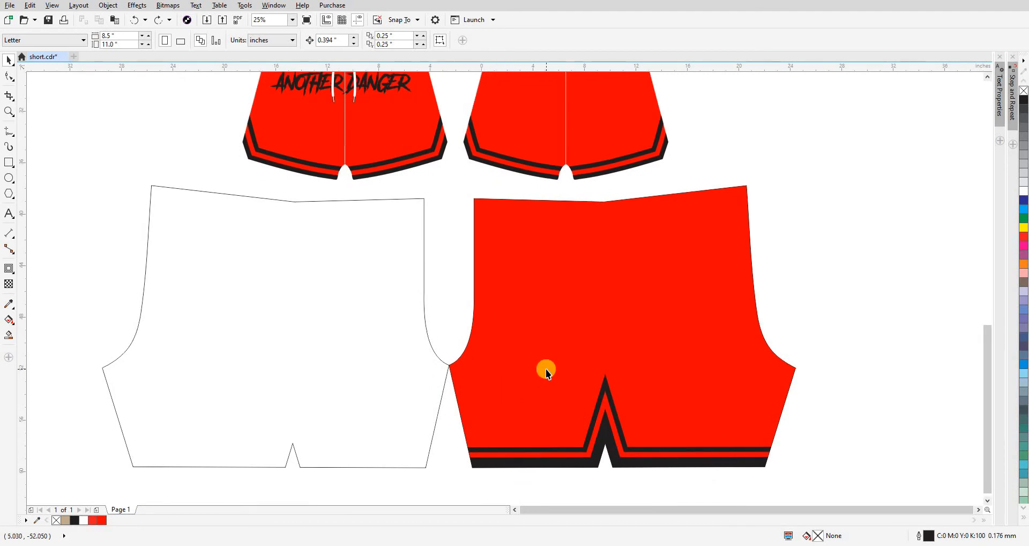
scroll(490, 392, down, 2)
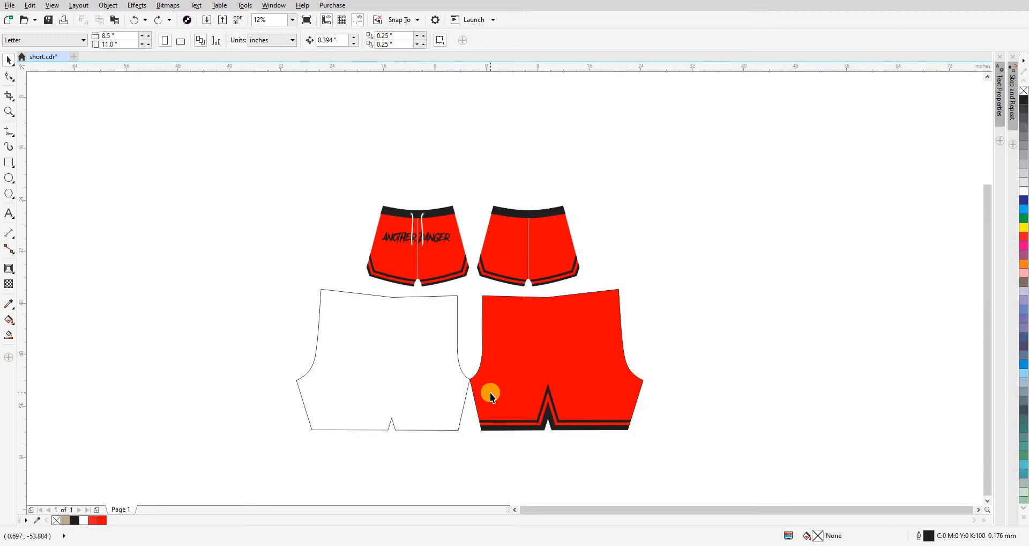
key(F2)
drag(252, 248, 732, 476)
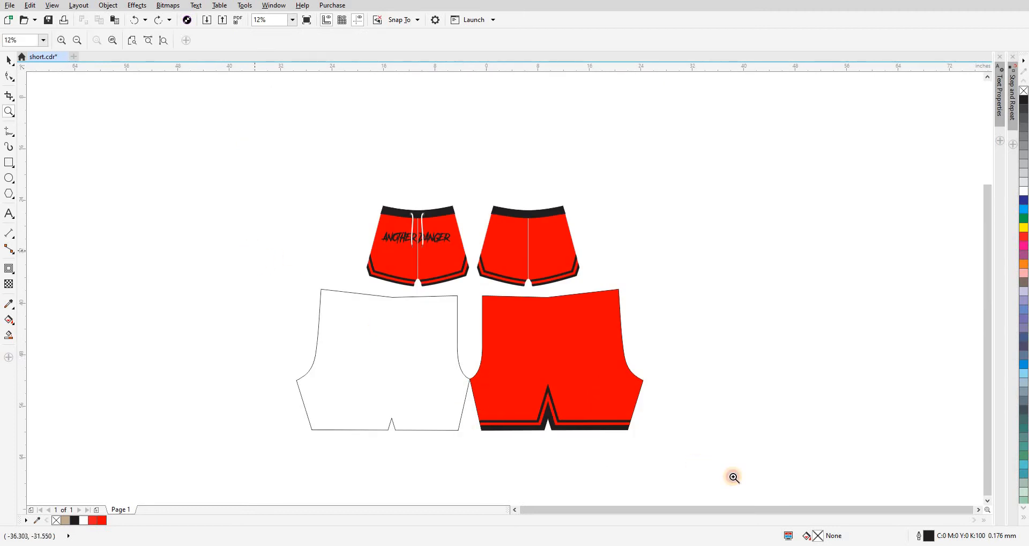
drag(495, 329, 494, 394)
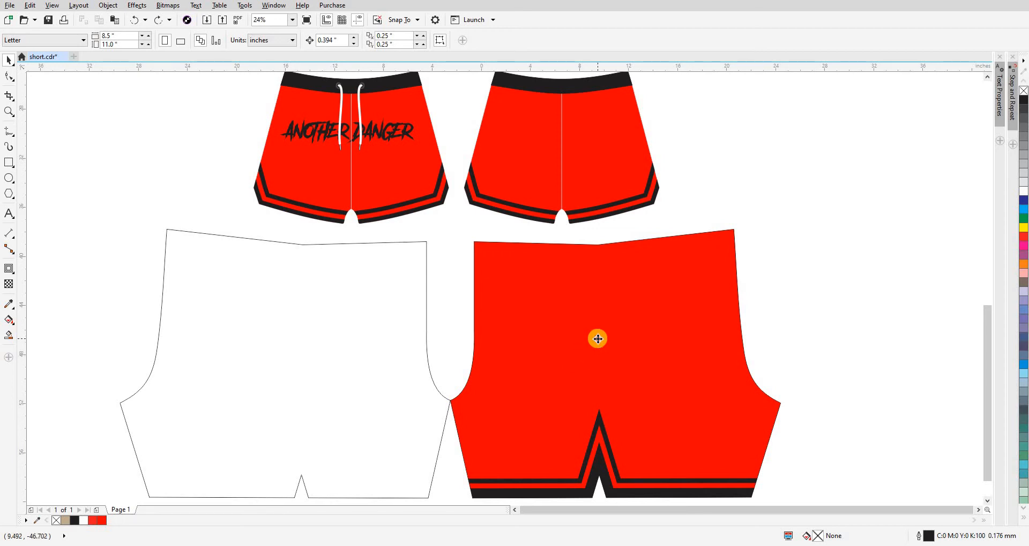
click(598, 337)
click(788, 326)
drag(782, 329, 778, 348)
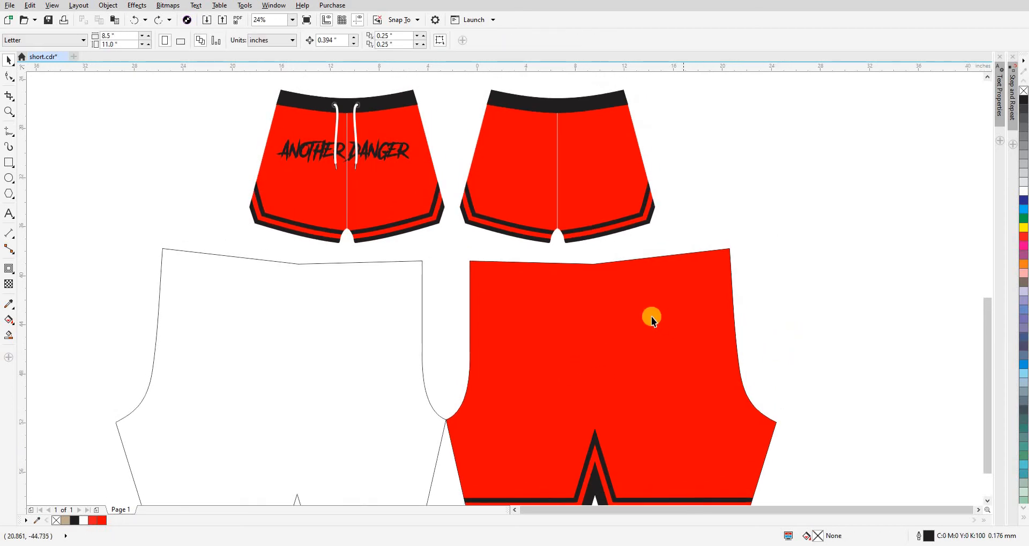
key(z)
drag(416, 204, 852, 386)
key(space)
click(618, 303)
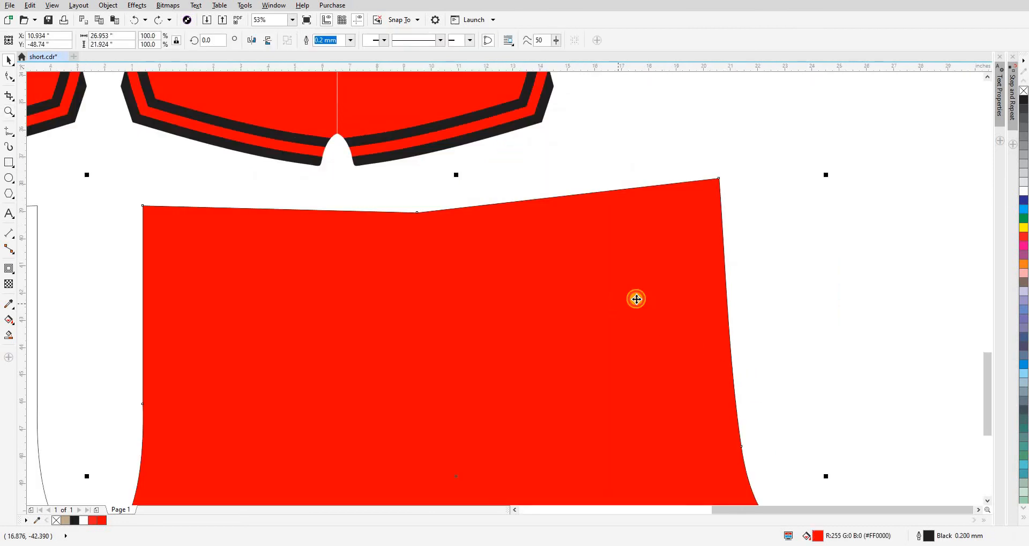
scroll(542, 275, down, 3)
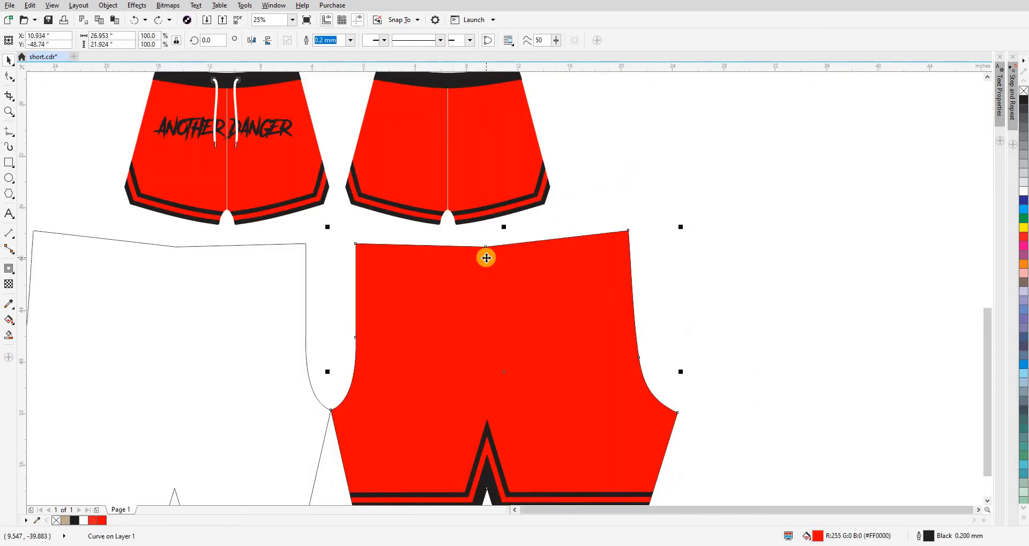
click(644, 277)
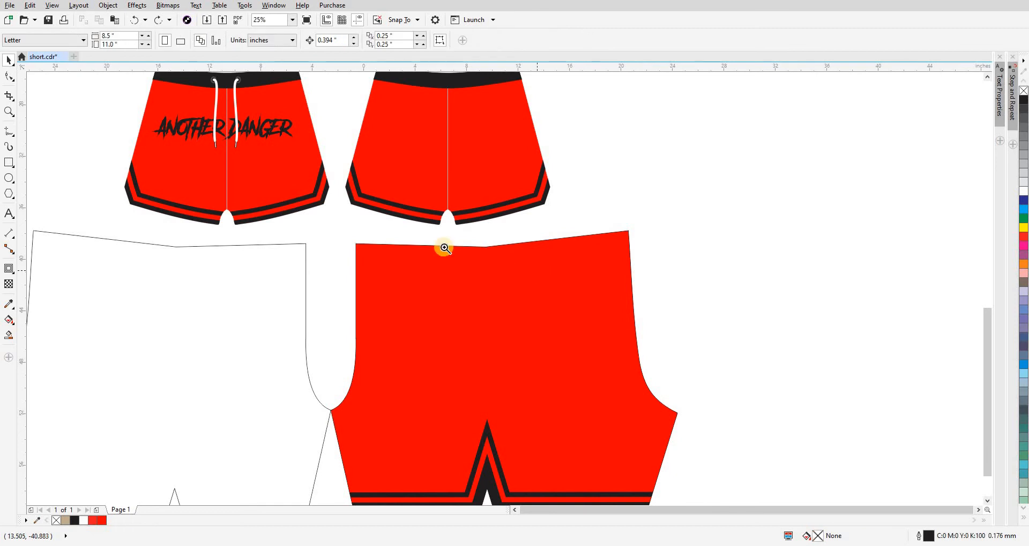
- Draw an open Bézier line along the red piece's waist edge through its three corner nodes
key(z)
drag(299, 168, 716, 351)
click(596, 339)
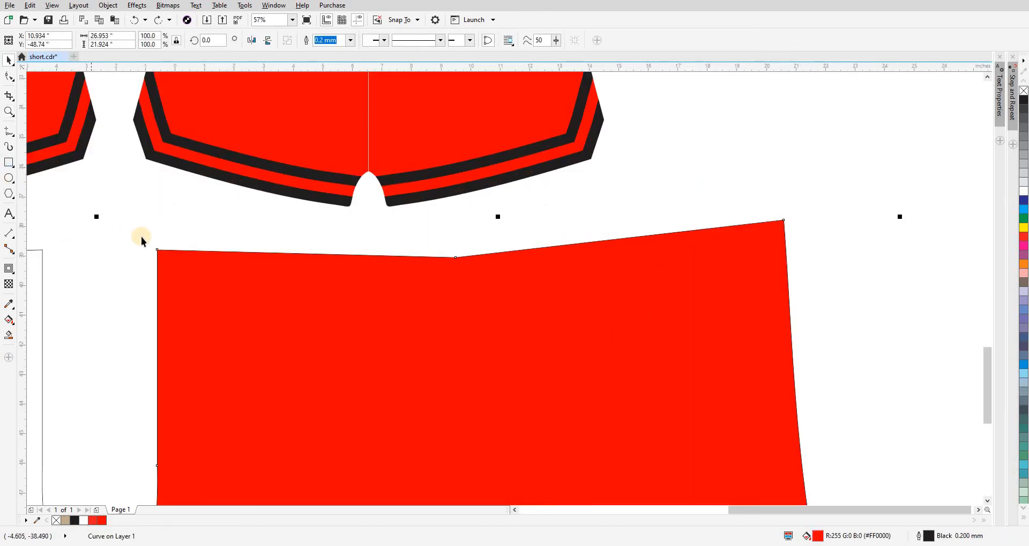
key(b)
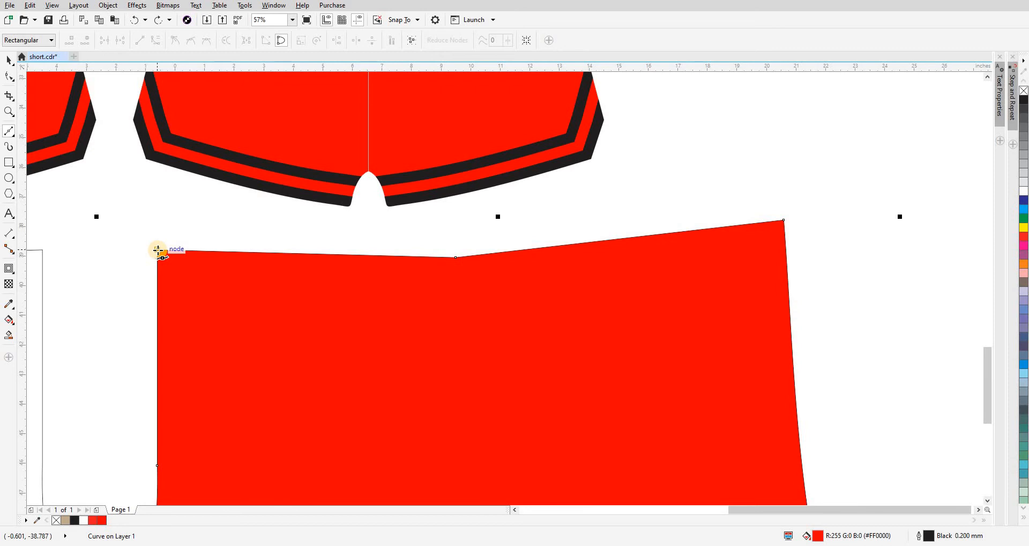
click(157, 249)
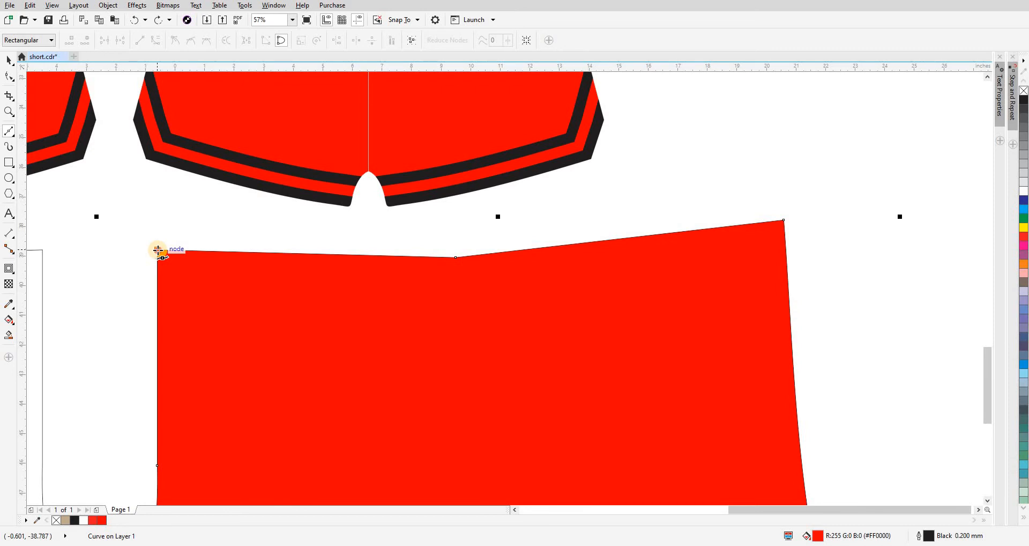
click(459, 259)
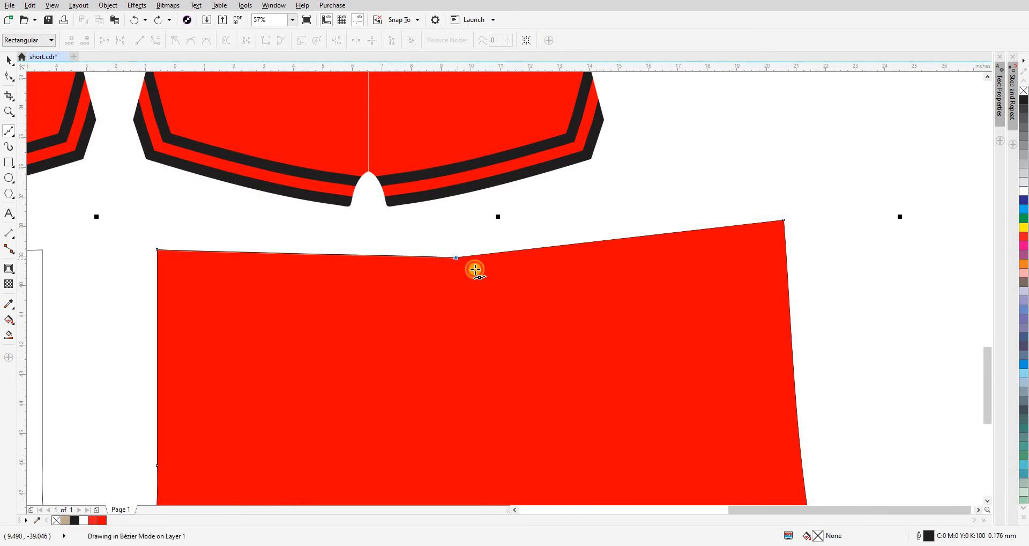
double_click(783, 219)
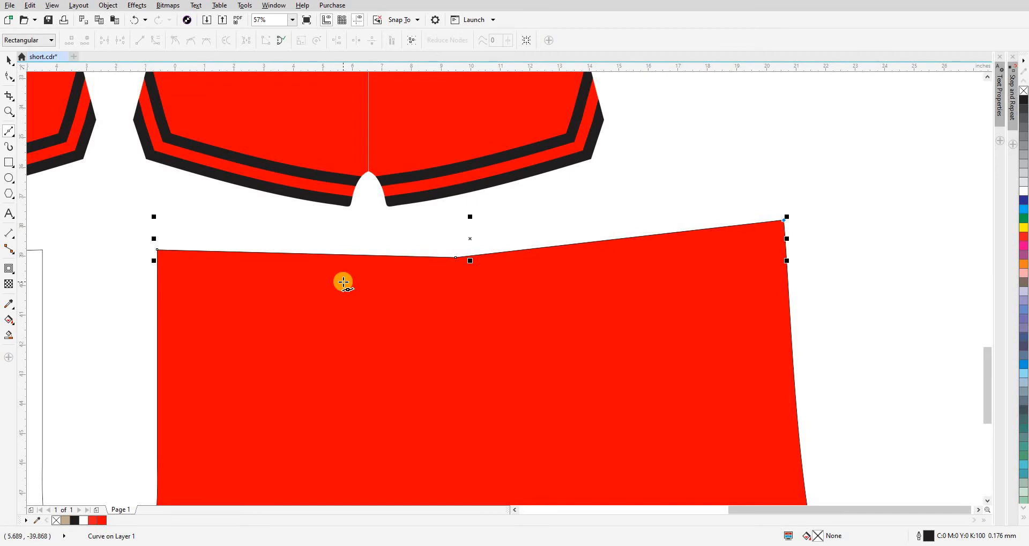
key(space)
- Try shifting the waist line down by 4 inches, and return it to the waist edge
scroll(520, 259, up, 10)
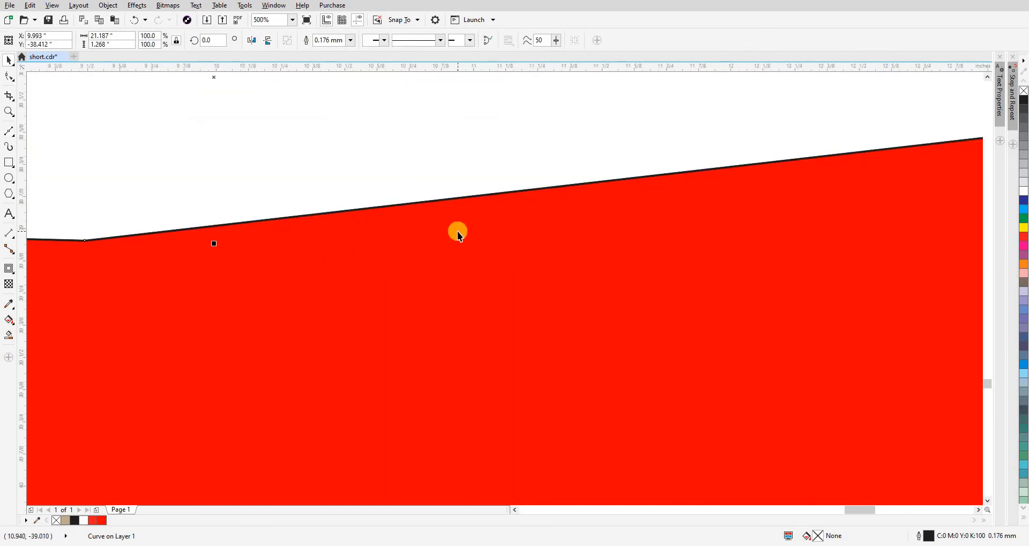
scroll(466, 230, down, 10)
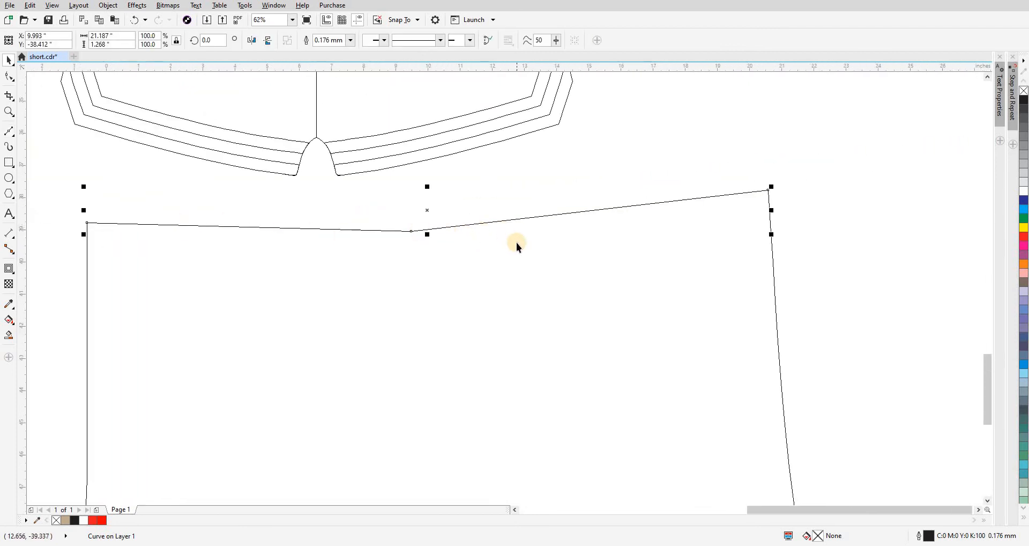
scroll(516, 242, down, 3)
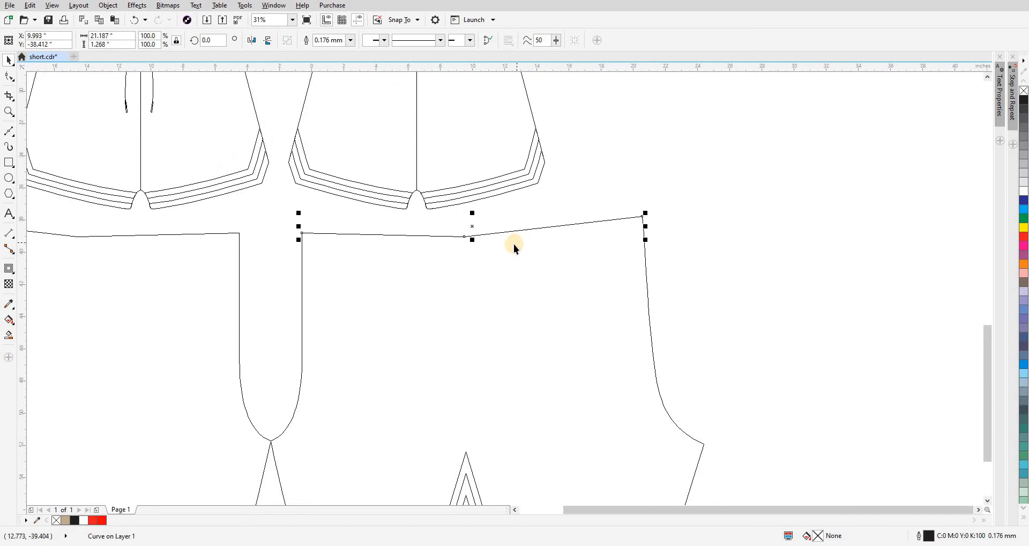
click(464, 245)
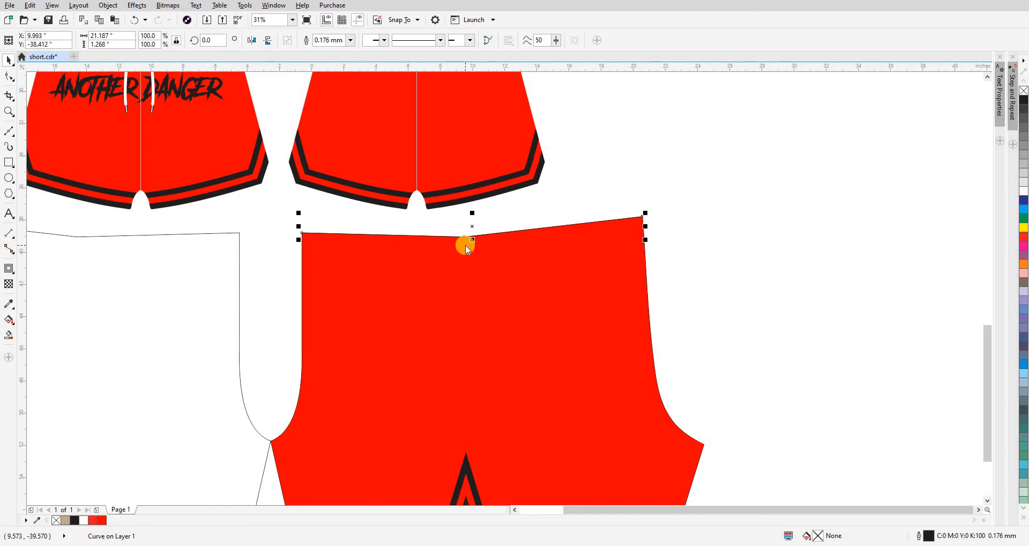
text(4)
key(Return)
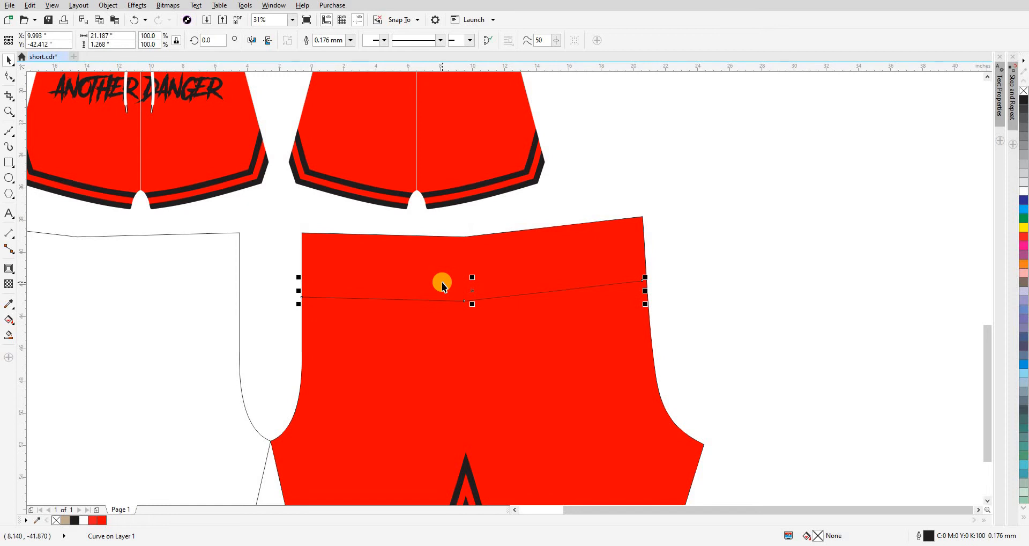
scroll(441, 282, down, 2)
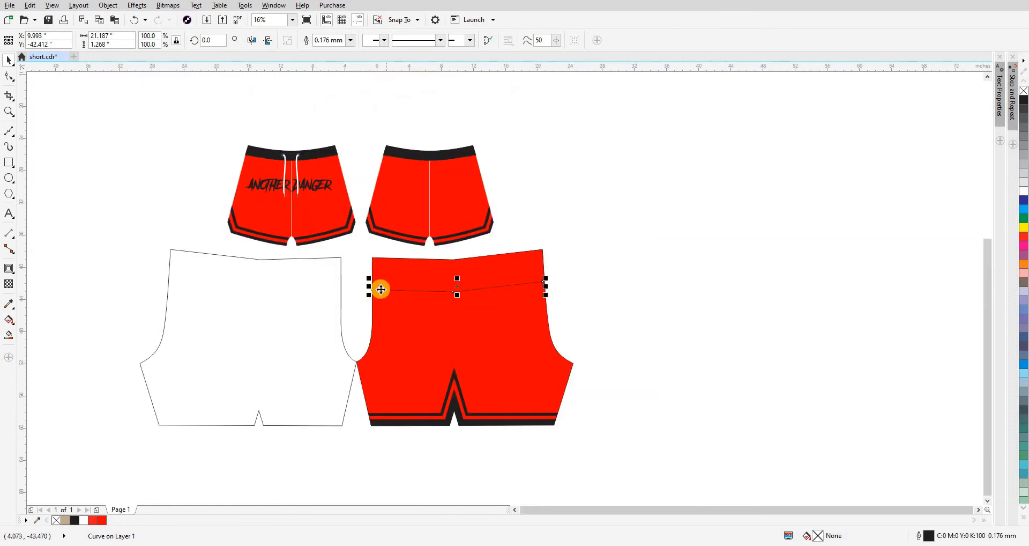
scroll(453, 294, up, 2)
key(Up)
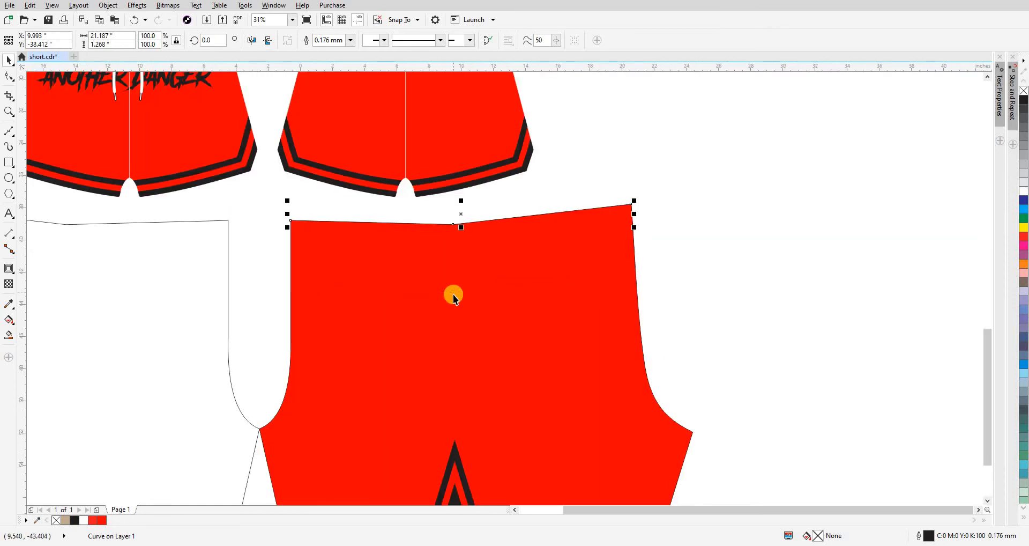
- Set the nudge distance to 3 inches and shift the waist line down by that amount
key(shift+n)
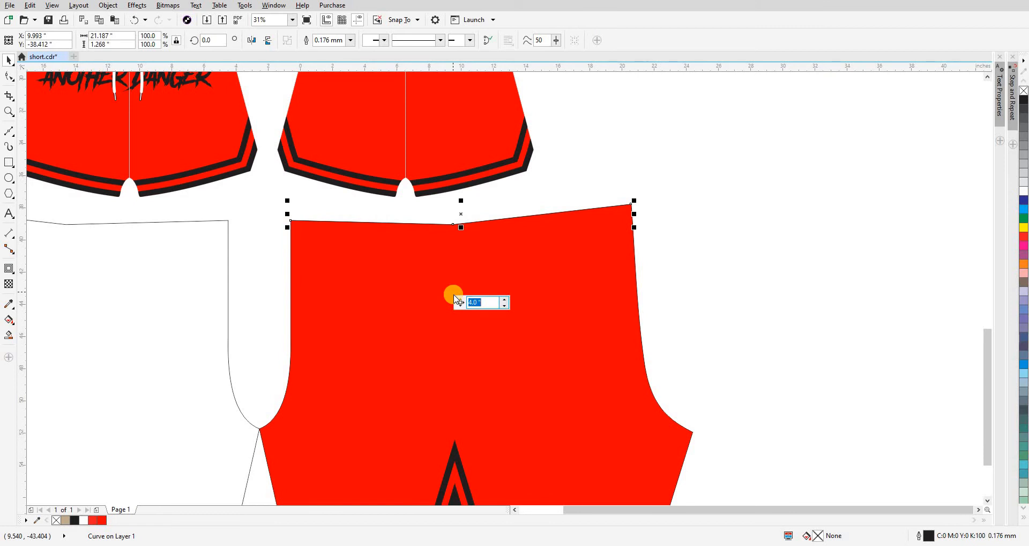
text(d3)
key(BackSpace)
key(BackSpace)
text(3)
key(Return)
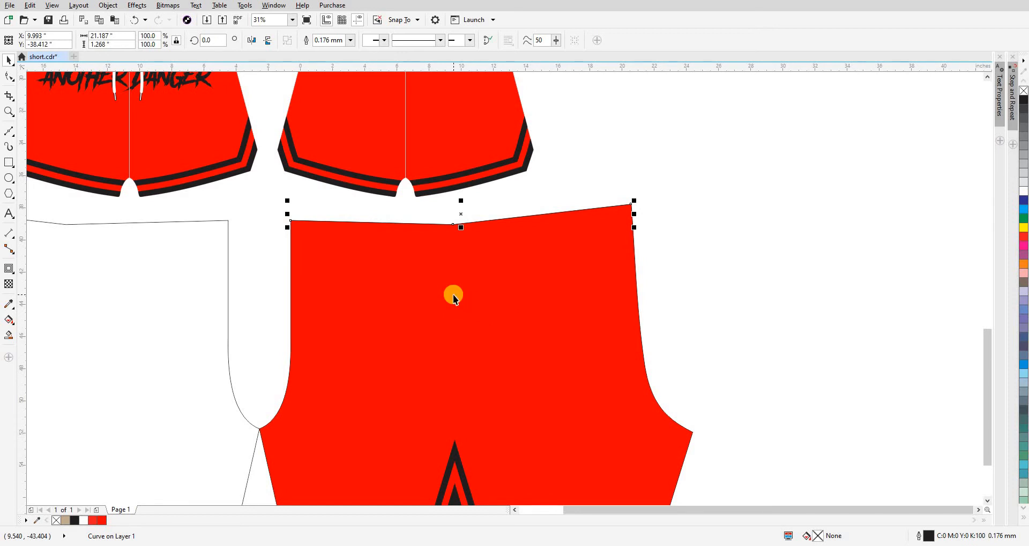
key(Down)
click(742, 278)
- Extend both ends of the lowered waist line past the side edges of the red piece
key(F2)
drag(402, 207, 620, 347)
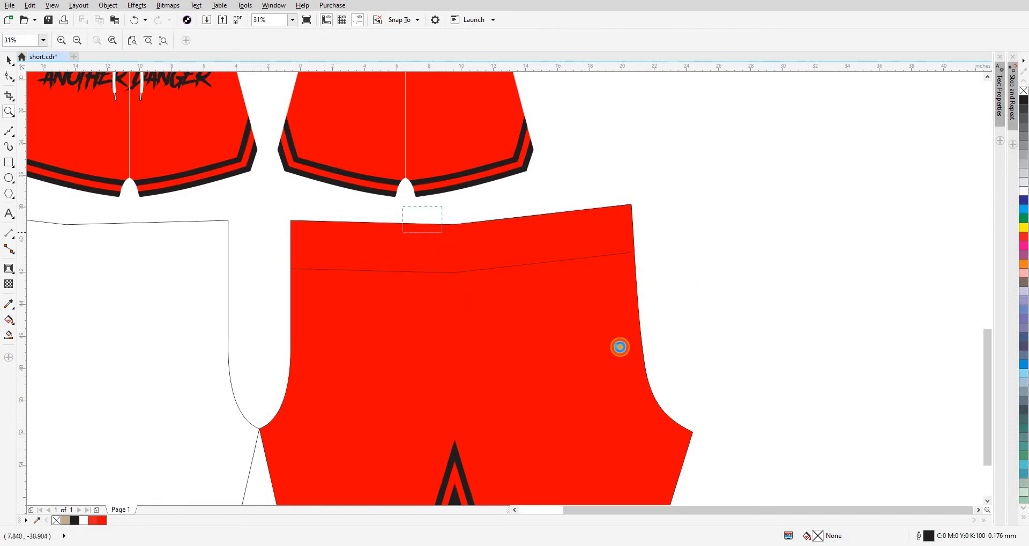
drag(367, 304, 694, 306)
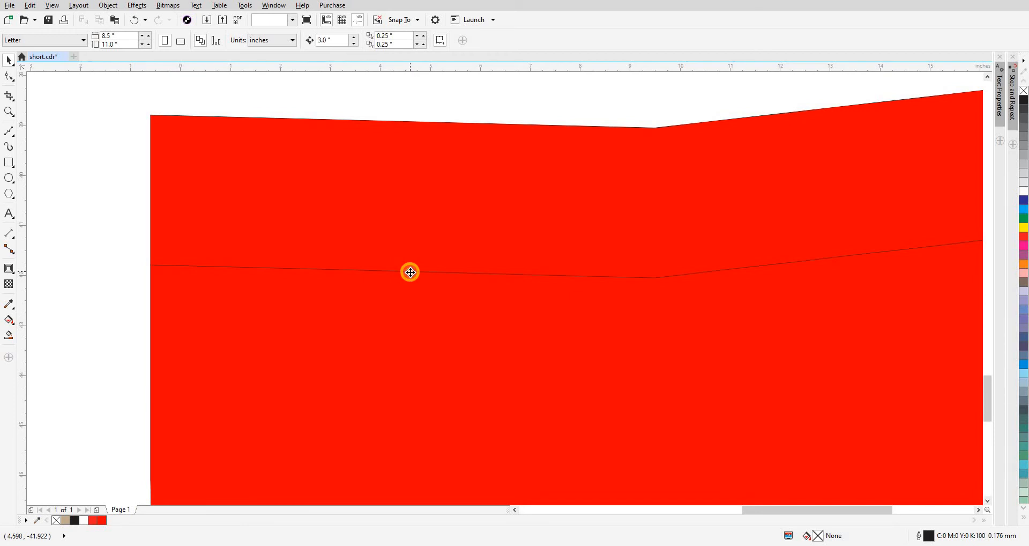
click(409, 271)
click(9, 79)
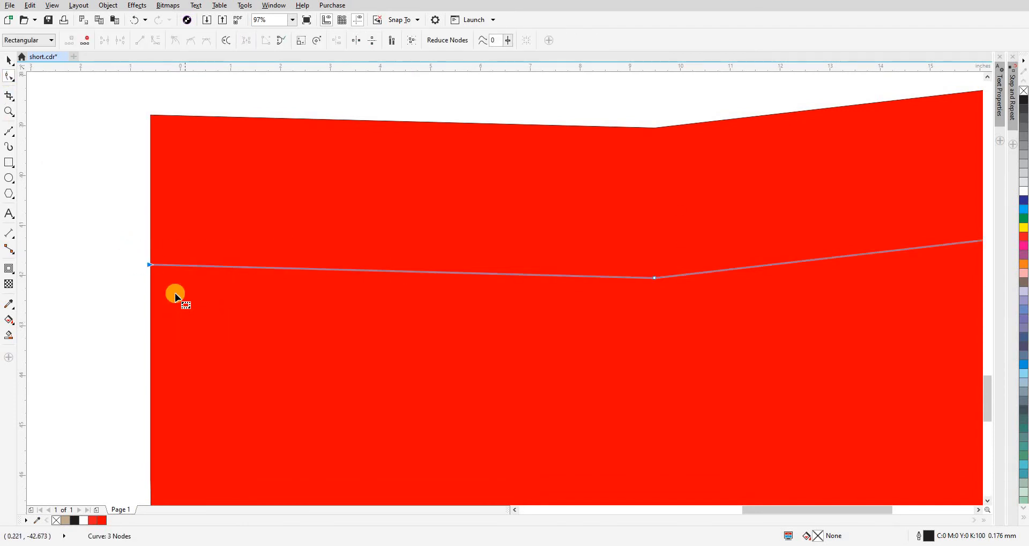
drag(149, 263, 129, 274)
scroll(129, 273, down, 4)
scroll(367, 269, up, 4)
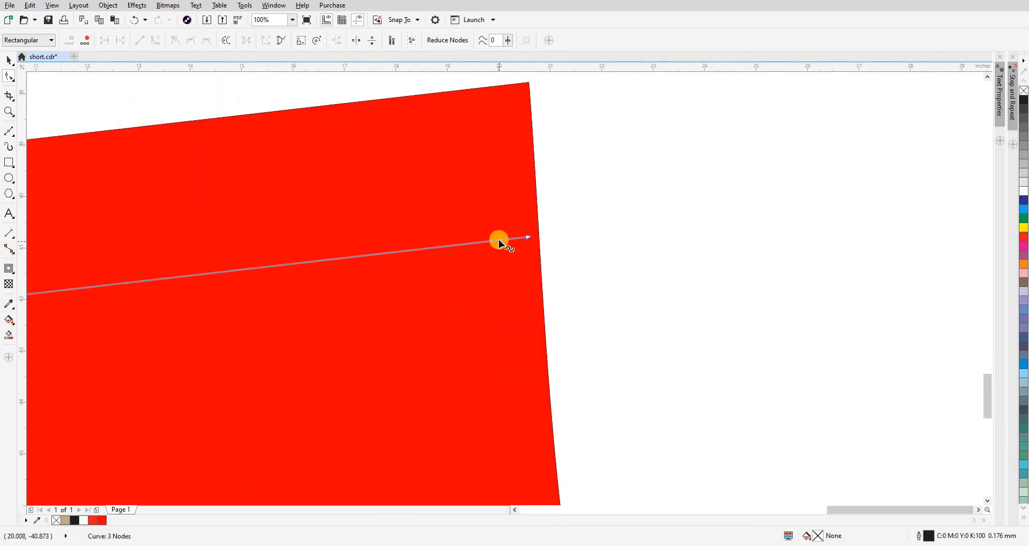
drag(526, 237, 631, 225)
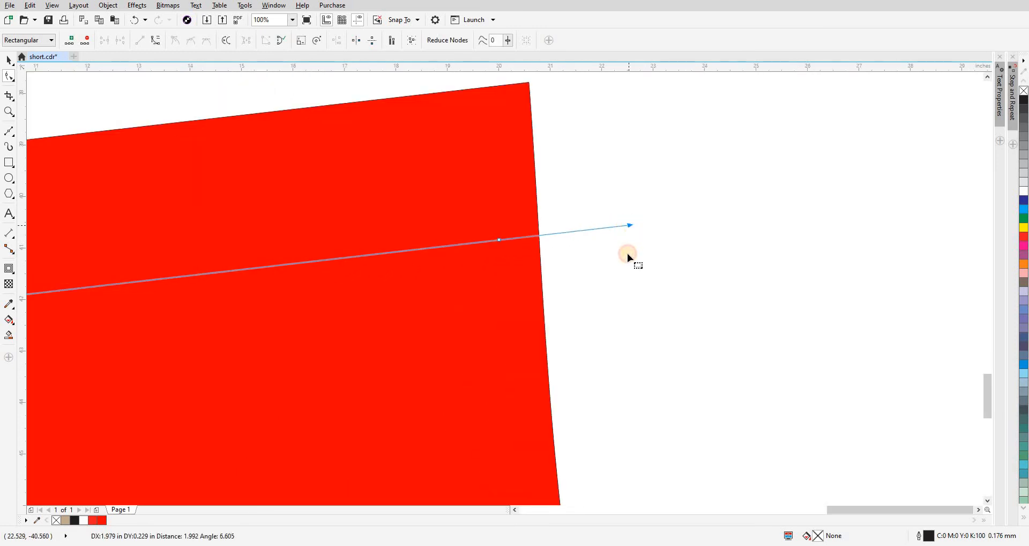
- Smart-fill the waistband area above the line with black and no outline, and delete the helper line
scroll(628, 254, down, 3)
key(space)
key(s)
click(592, 249)
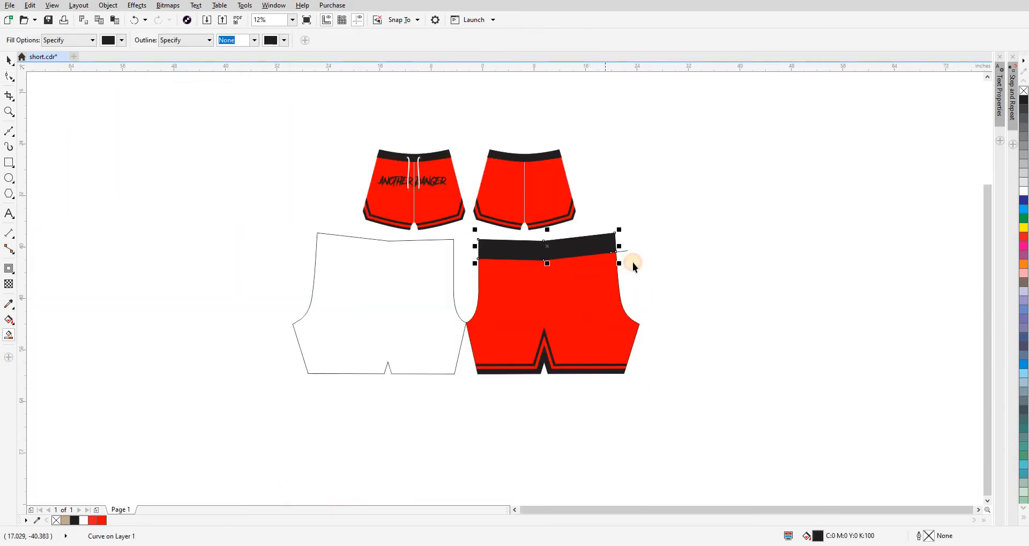
key(space)
drag(629, 248, 621, 260)
key(Delete)
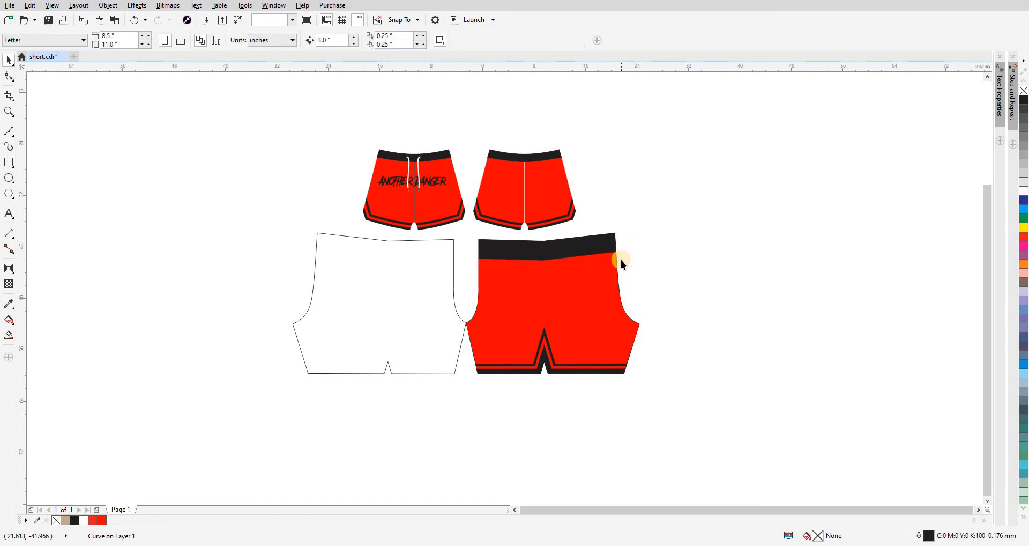
- Check the black waistband on the pattern piece against the waistband of the shorts mockup
key(z)
drag(429, 186, 667, 389)
key(space)
click(524, 208)
scroll(551, 288, down, 1)
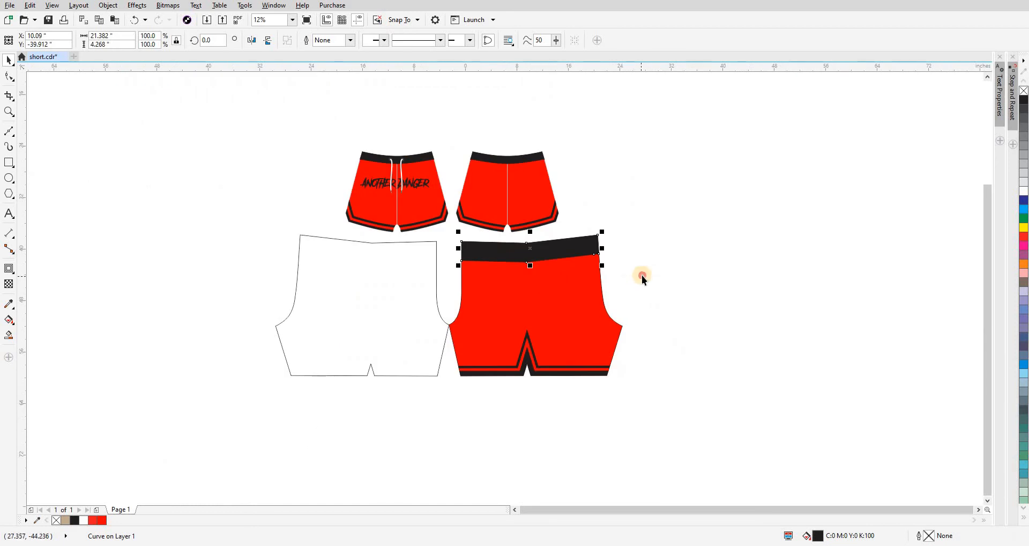
click(642, 275)
scroll(593, 326, up, 1)
click(583, 297)
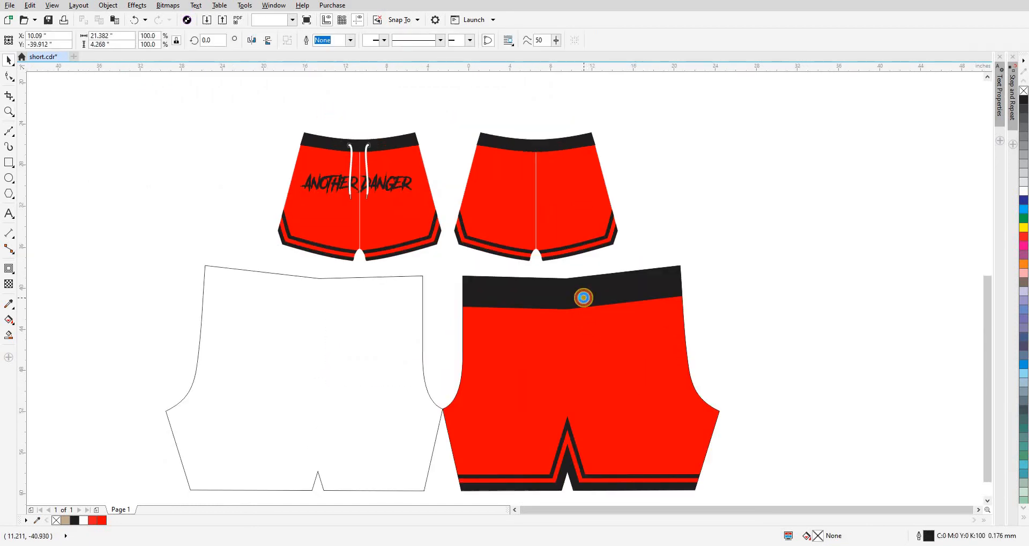
- Try moving the black waistband up off the piece, undo the move, and check its outlines in wireframe view
key(shift+F9)
drag(584, 298, 622, 254)
key(ctrl+z)
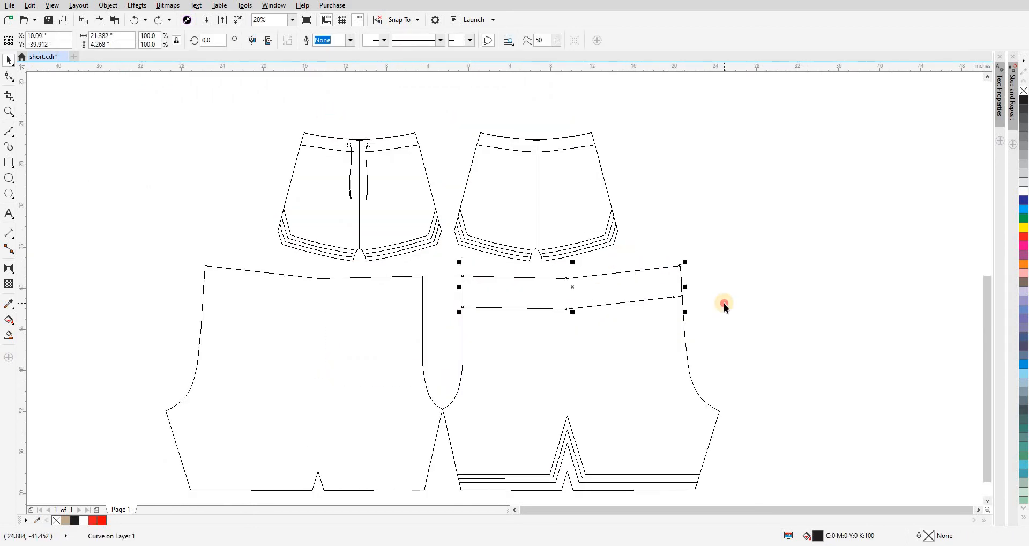
click(724, 304)
key(shift+F9)
click(661, 290)
click(731, 332)
click(605, 325)
key(Escape)
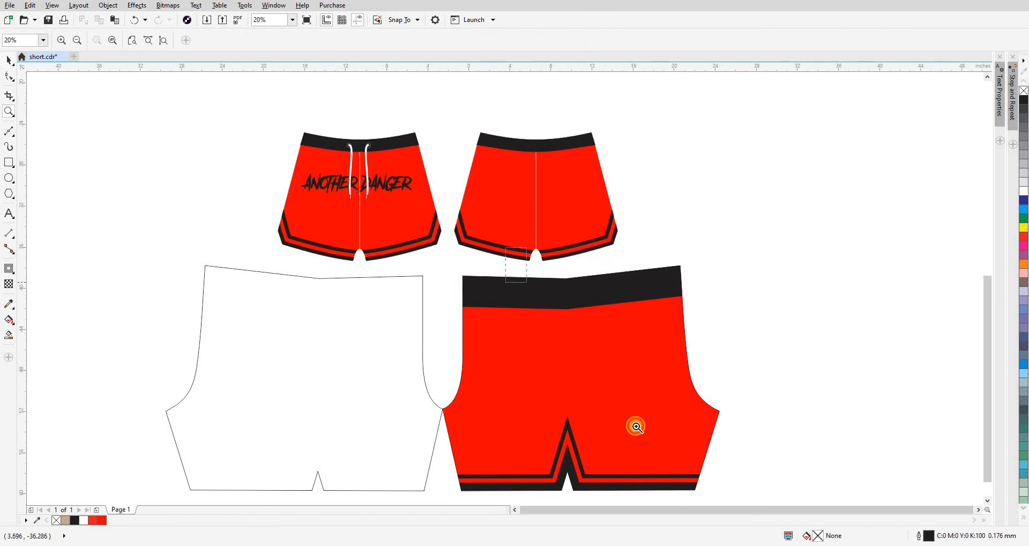
scroll(482, 260, up, 2)
scroll(484, 233, down, 2)
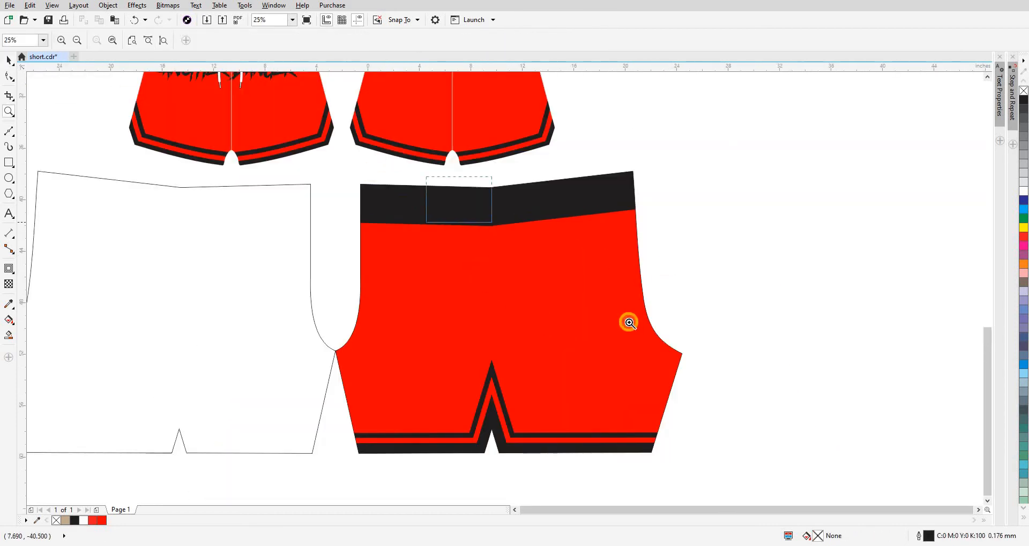
- Place a horizontal guideline at the centre corner of the black waistband's lower edge on the red piece
scroll(436, 244, up, 4)
drag(375, 72, 390, 220)
scroll(559, 262, down, 4)
click(466, 252)
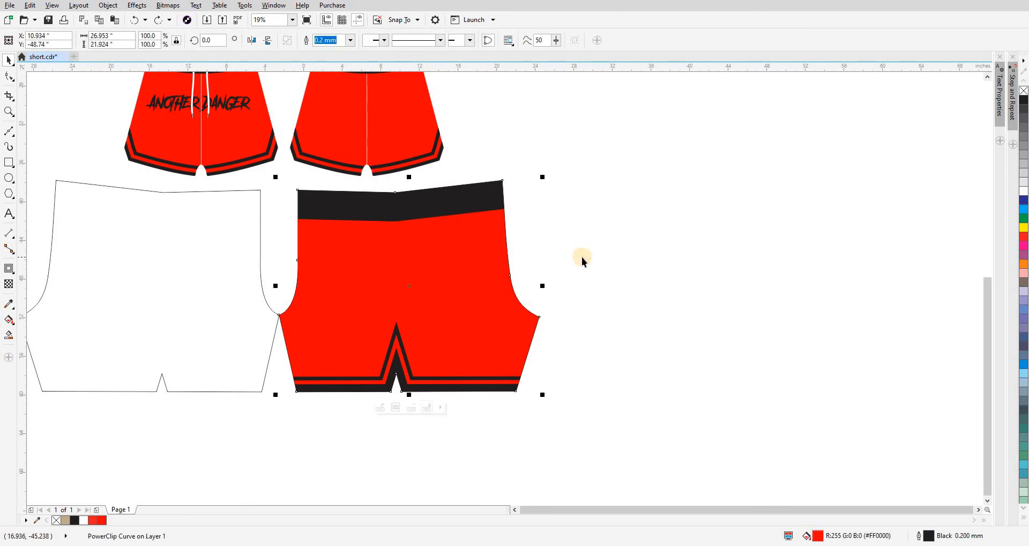
click(582, 256)
key(F2)
drag(345, 184, 457, 330)
click(568, 338)
click(837, 269)
drag(482, 68, 487, 209)
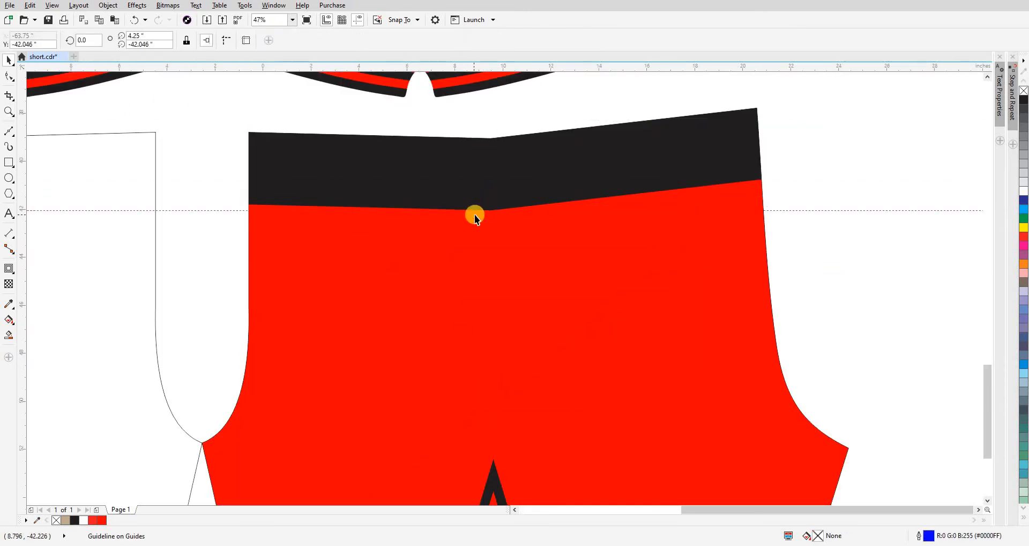
- Set the nudge distance to 1.5 inches and nudge the guideline down once by that amount
key(shift+n)
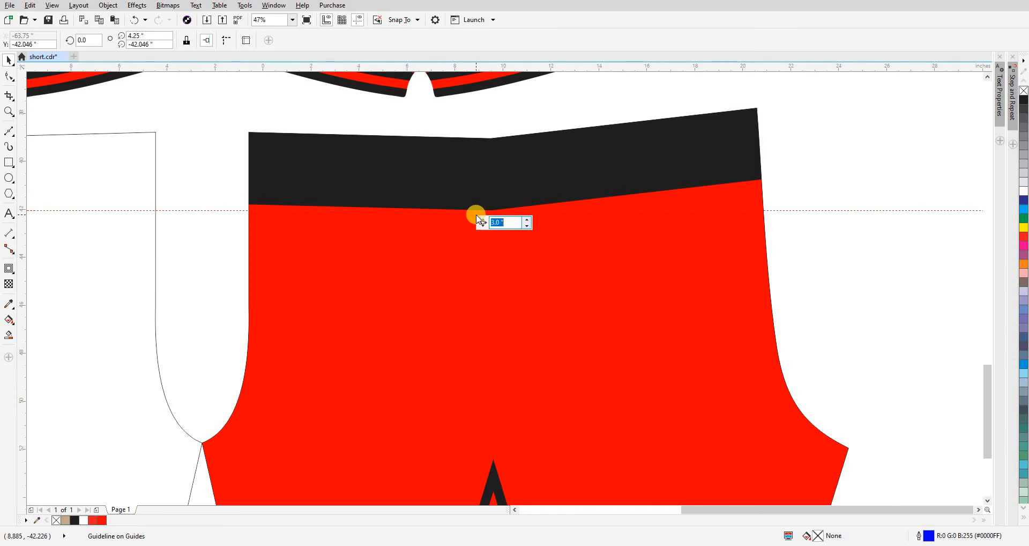
text(1.5)
key(Return)
key(Down)
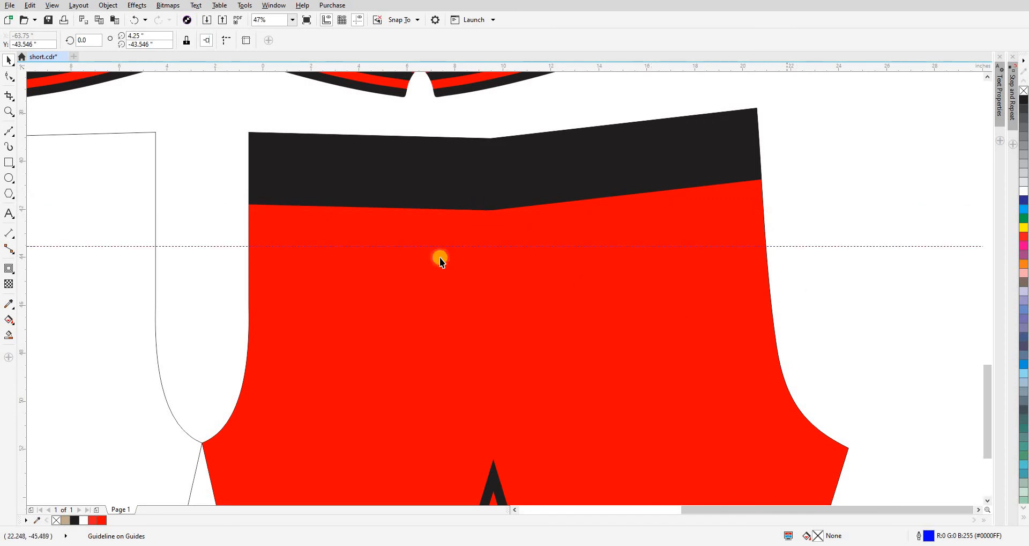
click(796, 292)
- Draw a vertical straight line in the empty area beside the red piece and set its length to 6 inches
drag(470, 260, 461, 243)
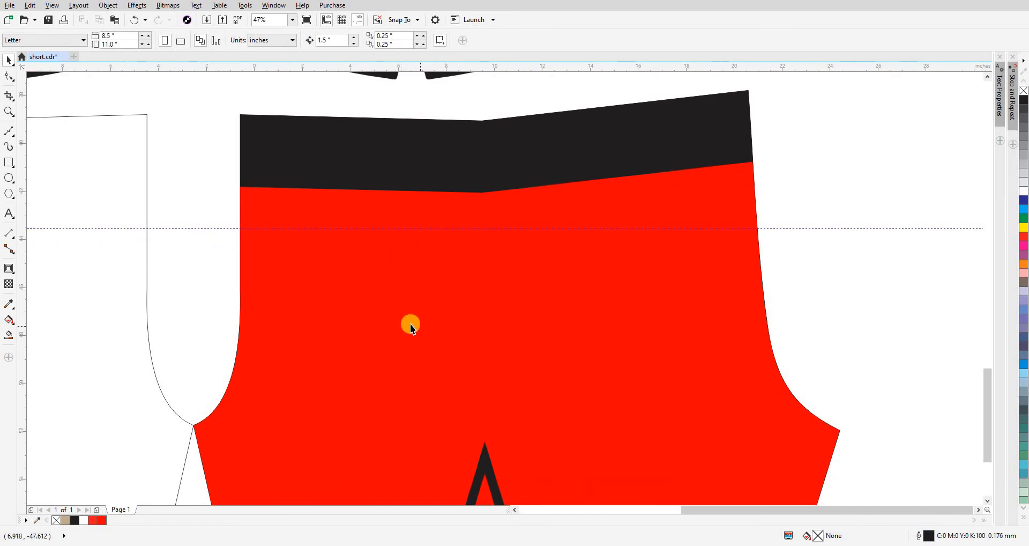
scroll(412, 285, down, 2)
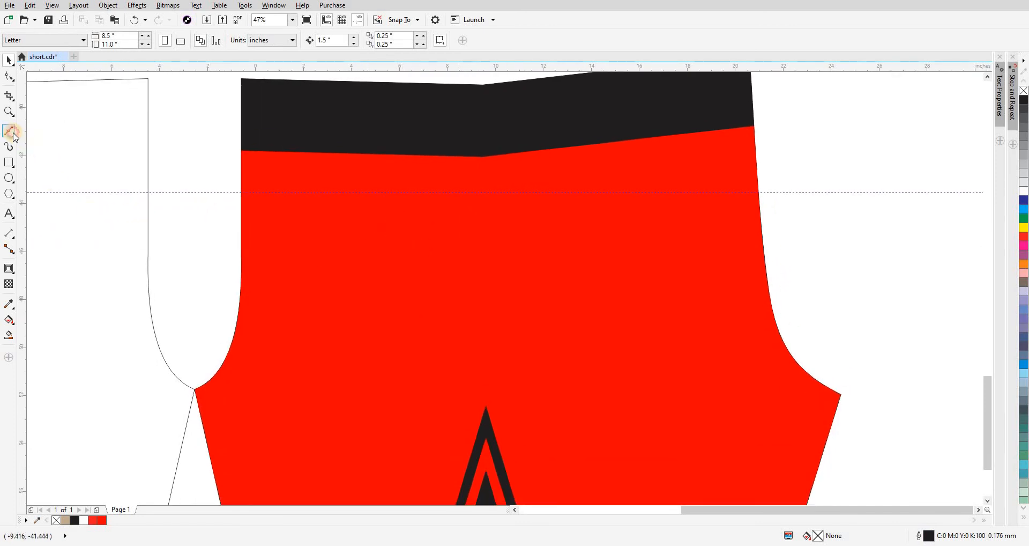
click(13, 133)
click(30, 142)
scroll(337, 241, down, 2)
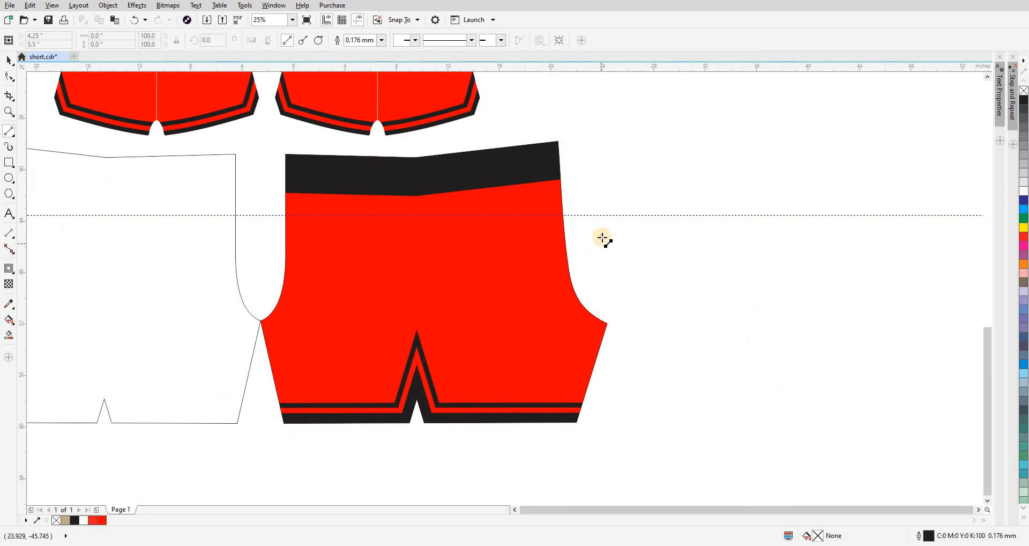
drag(602, 238, 610, 289)
key(ctrl+z)
drag(658, 244, 658, 302)
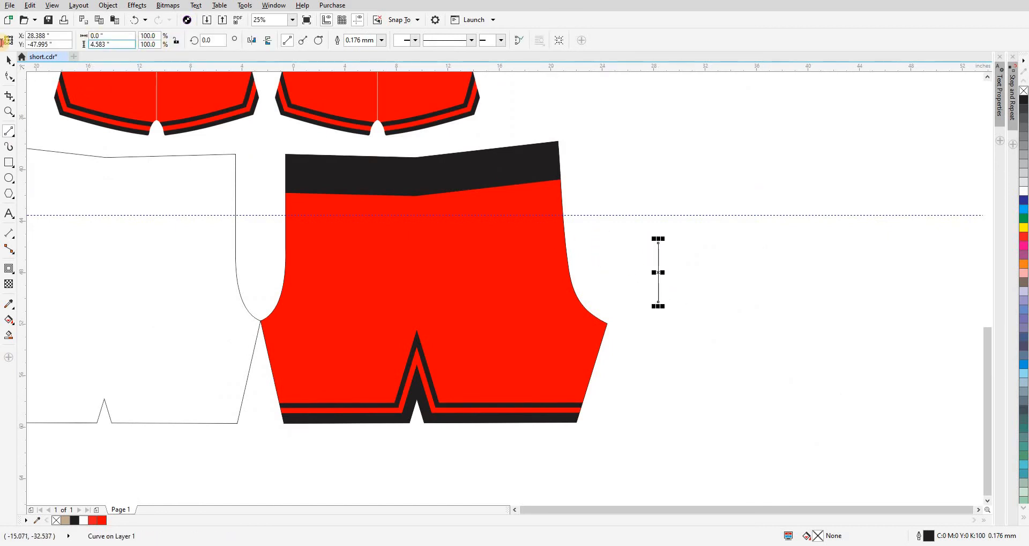
text(6)
key(Return)
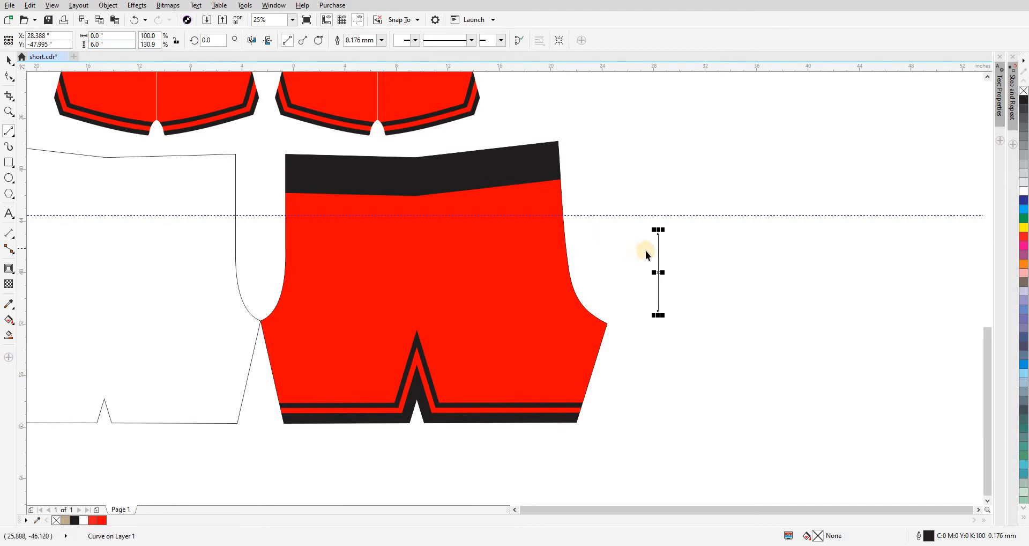
- Move the 6-inch line onto the middle of the red piece, just below the guideline
key(space)
drag(659, 252, 415, 242)
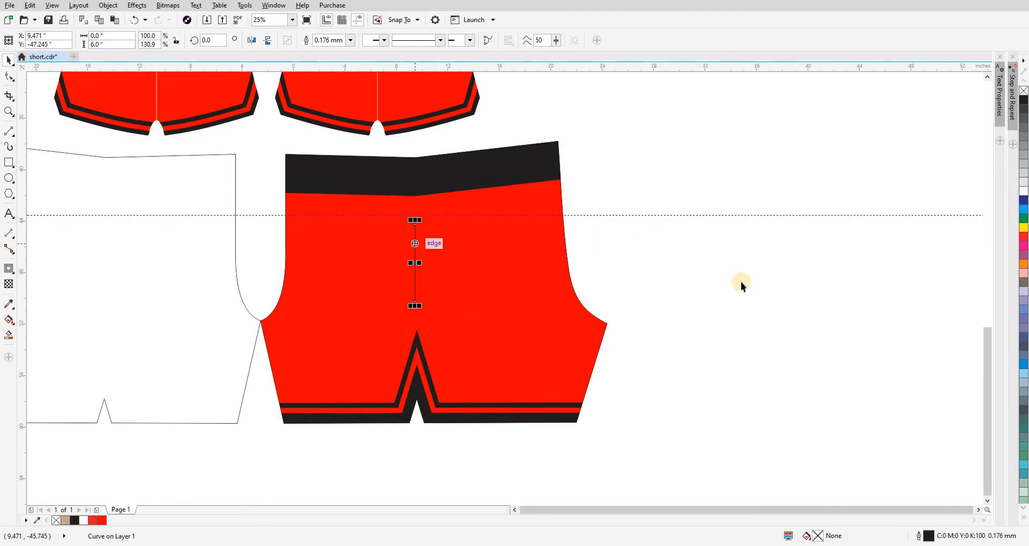
click(741, 282)
- Draw a vertical helper line about 22.9 inches long from the centre point of the waist edge down past the hem notch
click(434, 206)
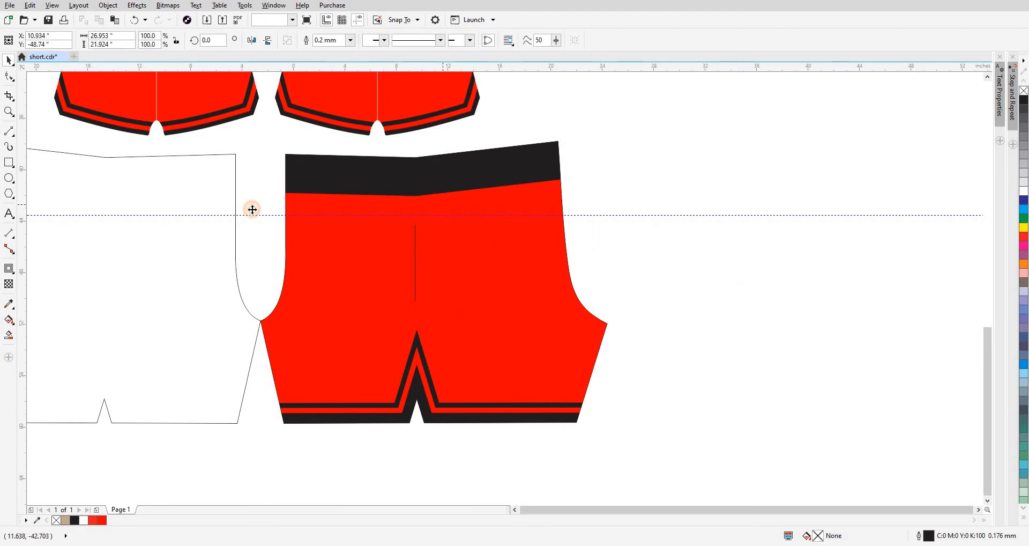
click(9, 134)
drag(415, 157, 416, 453)
- Align the 6-inch line exactly with the vertical helper line and snap its upper end to the guideline
key(z)
drag(394, 174, 493, 274)
click(486, 318)
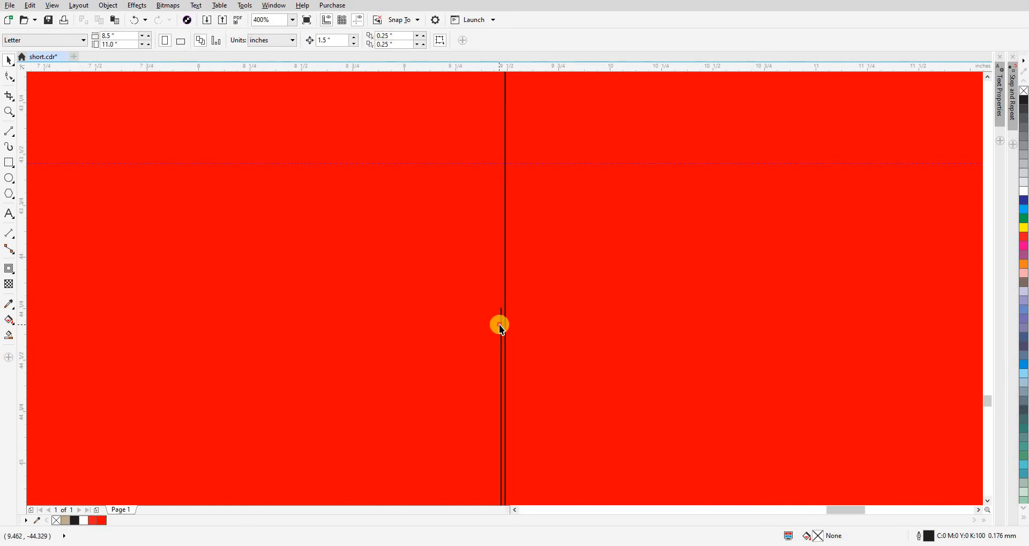
click(500, 325)
scroll(500, 325, up, 1)
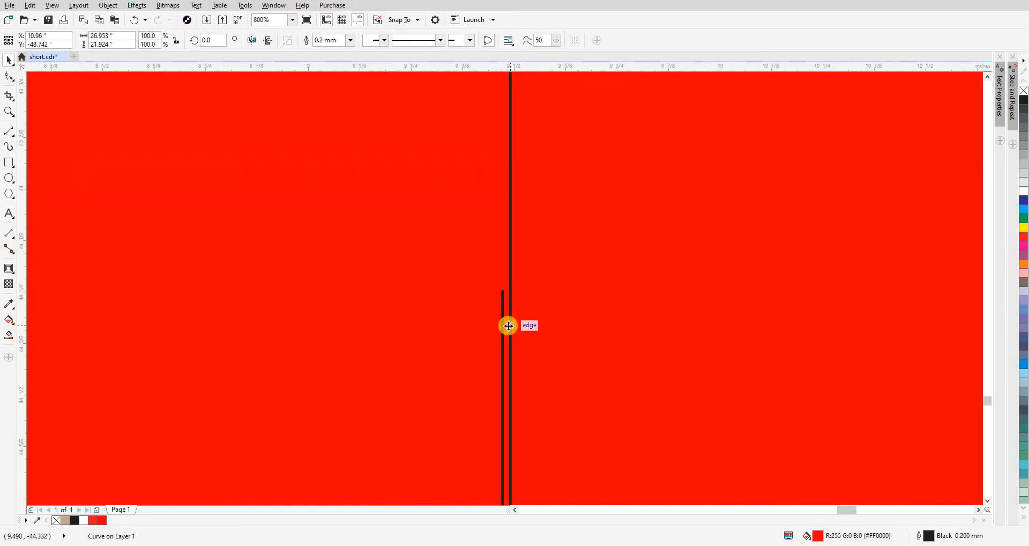
click(506, 321)
scroll(506, 321, down, 2)
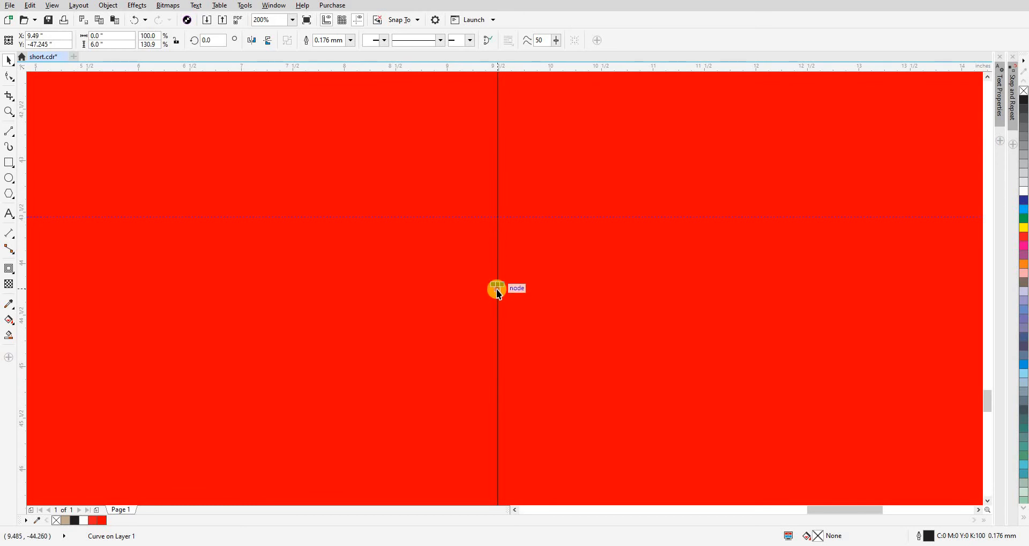
drag(497, 289, 496, 224)
scroll(496, 225, down, 2)
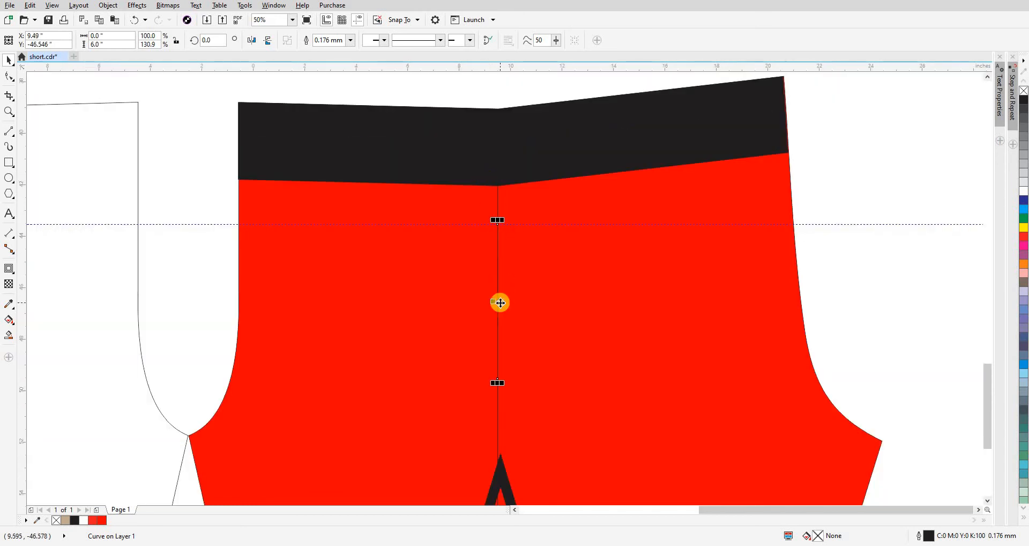
- Give the 6-inch line a 1.0 mm outline, and delete the guideline and the long vertical helper line
click(351, 40)
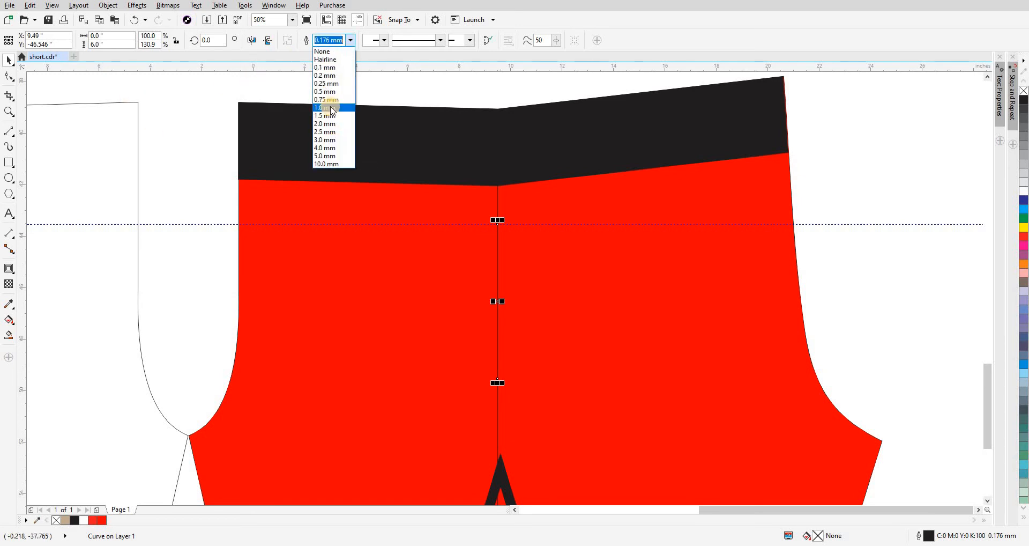
click(328, 108)
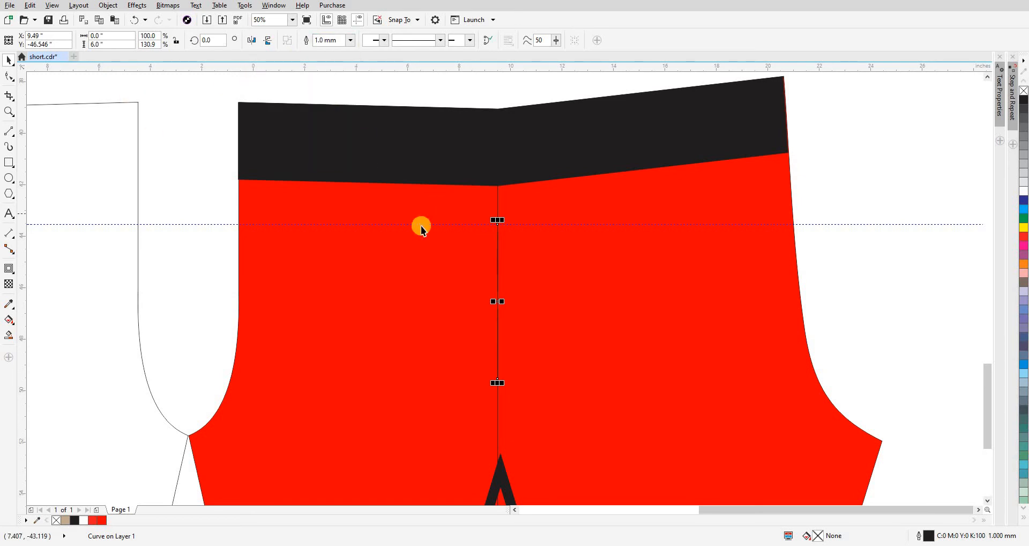
click(194, 224)
key(Delete)
click(497, 204)
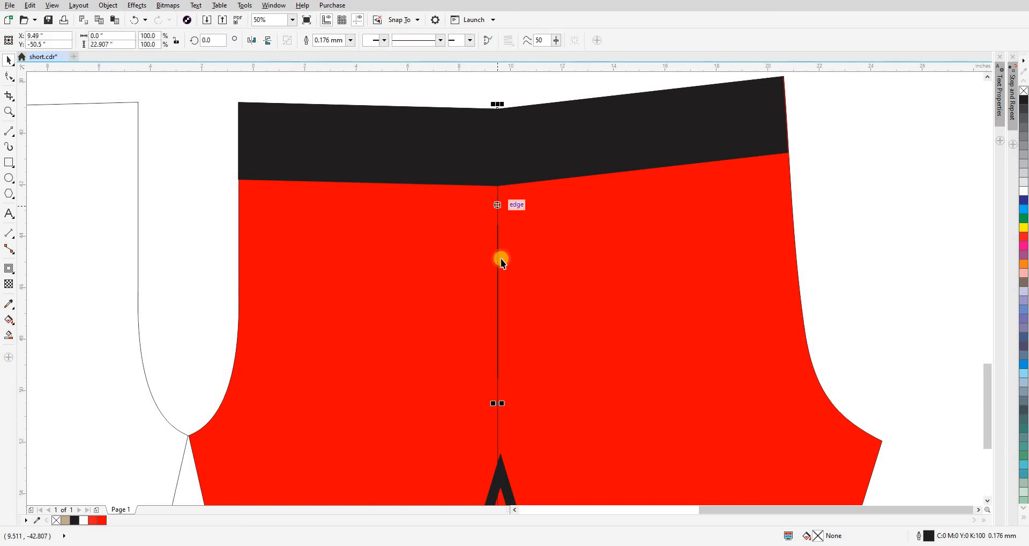
key(Delete)
- Make the outline of the 6-inch centre line scale with the object
click(498, 259)
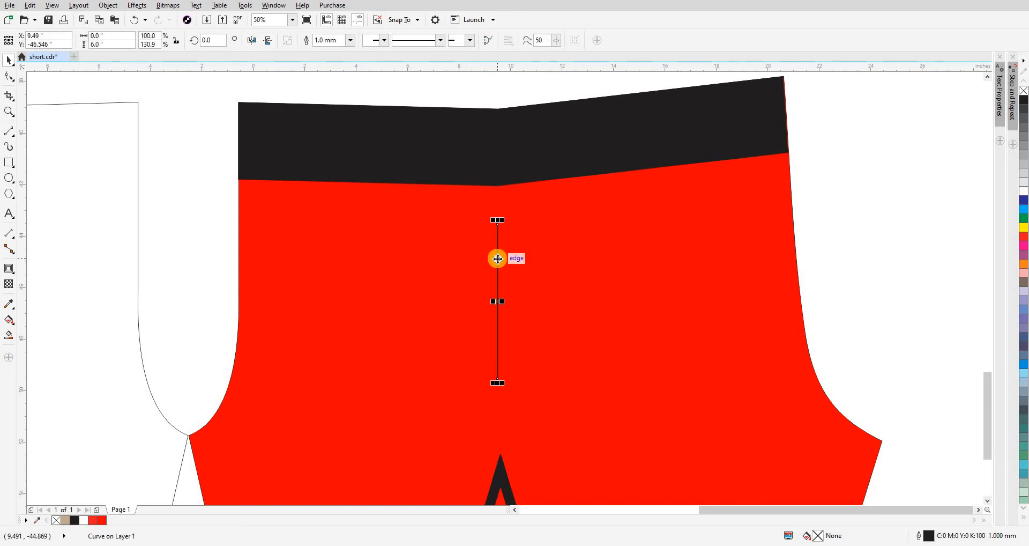
key(F12)
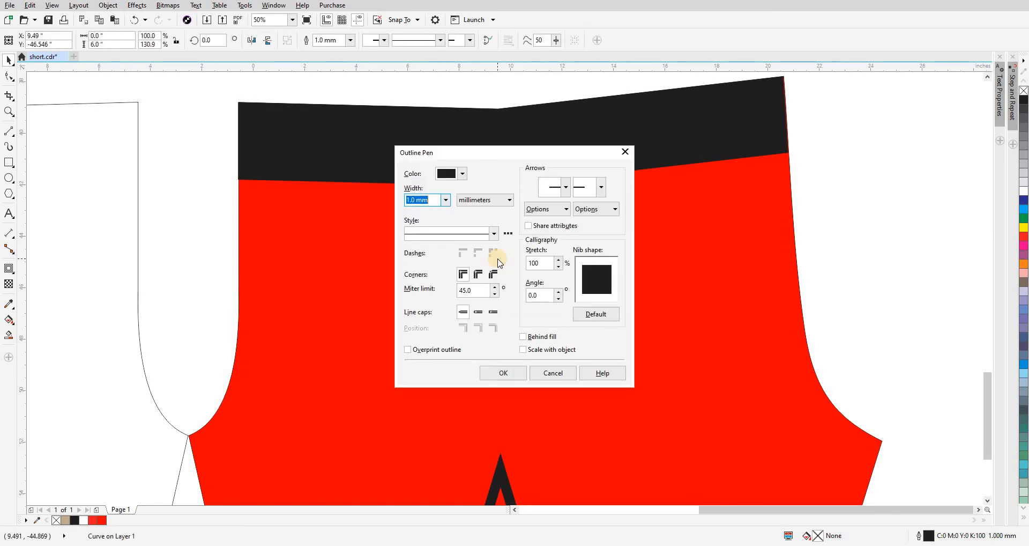
click(533, 352)
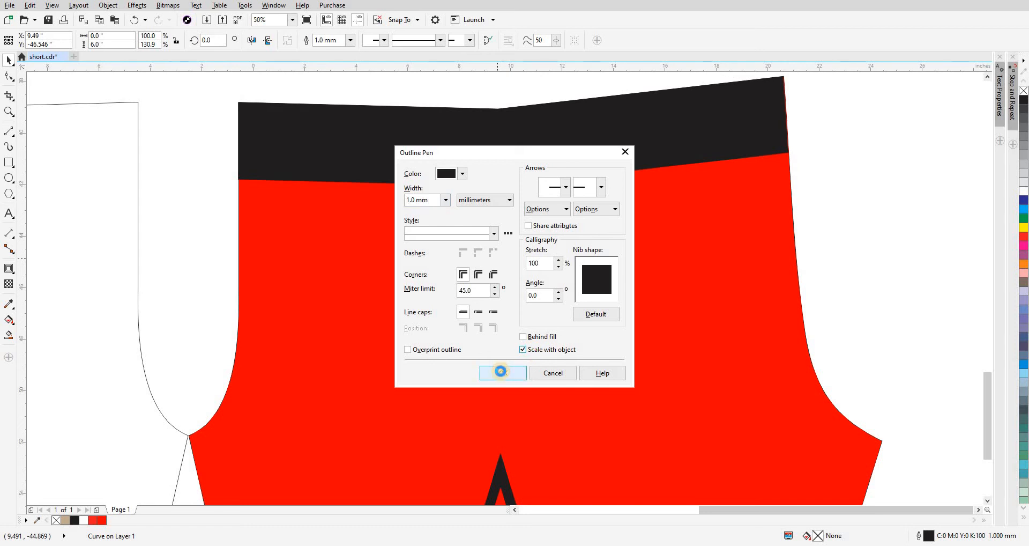
click(504, 373)
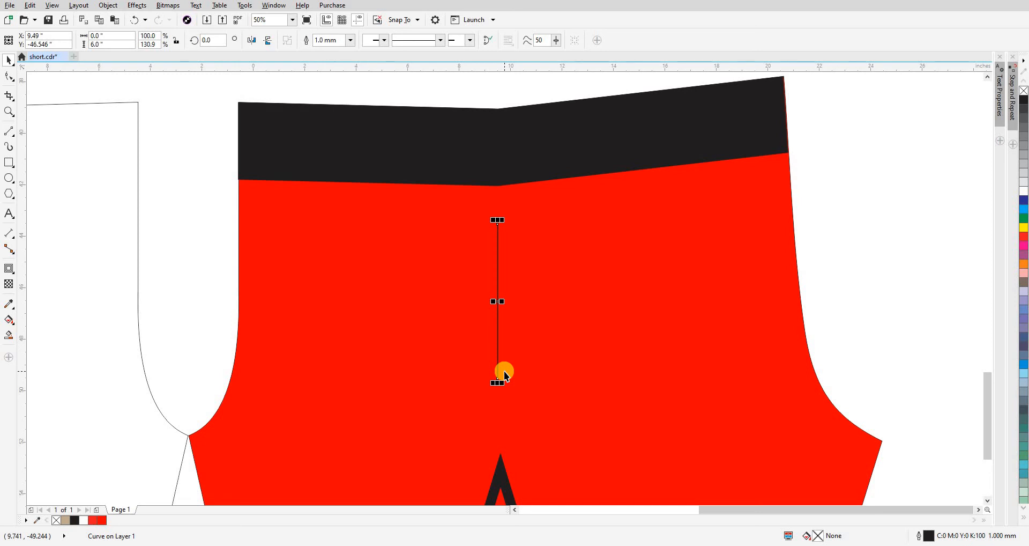
scroll(542, 338, down, 4)
click(650, 307)
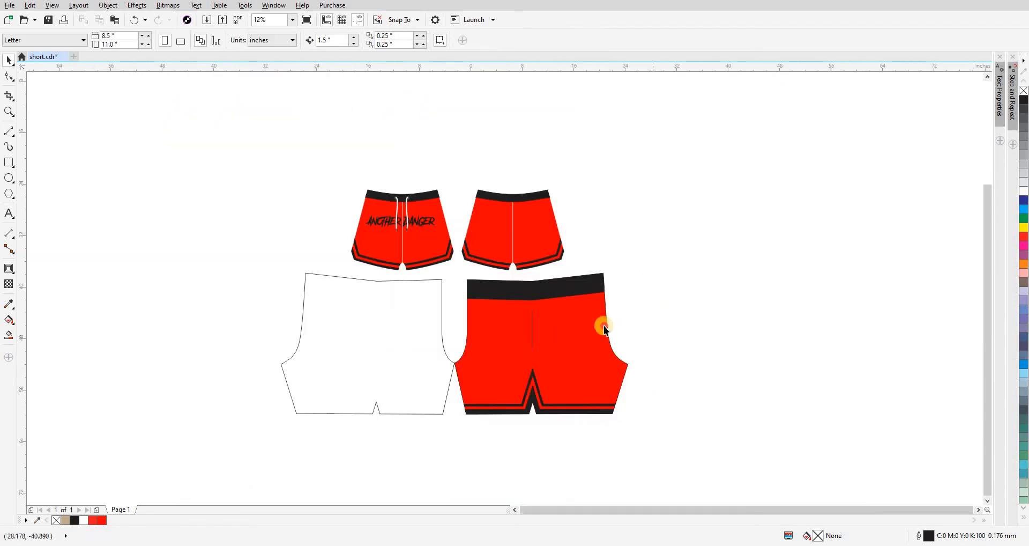
- Place the black waistband and the centre line inside the red pattern piece as PowerClip contents
click(508, 353)
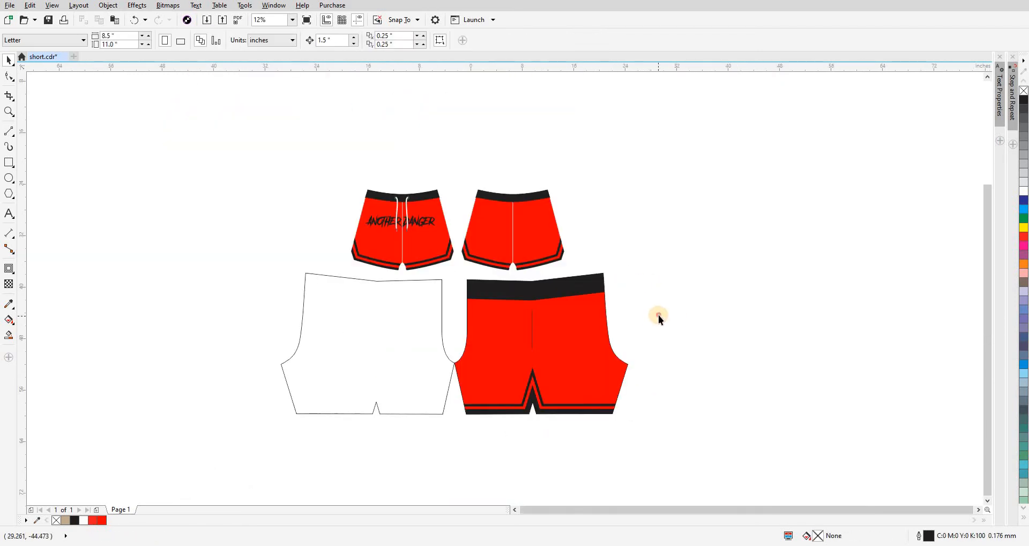
drag(658, 314, 445, 266)
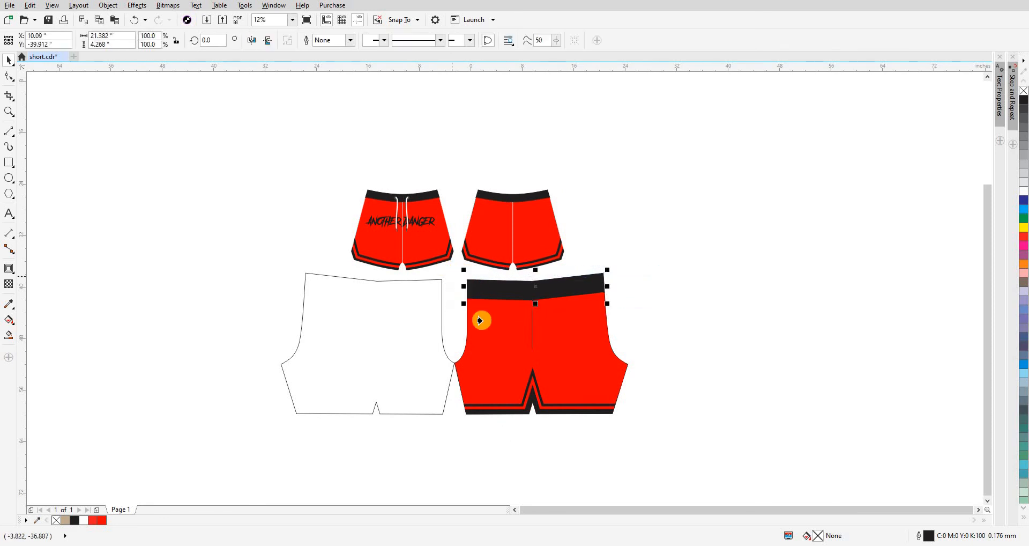
click(479, 320)
click(673, 352)
drag(660, 437, 499, 360)
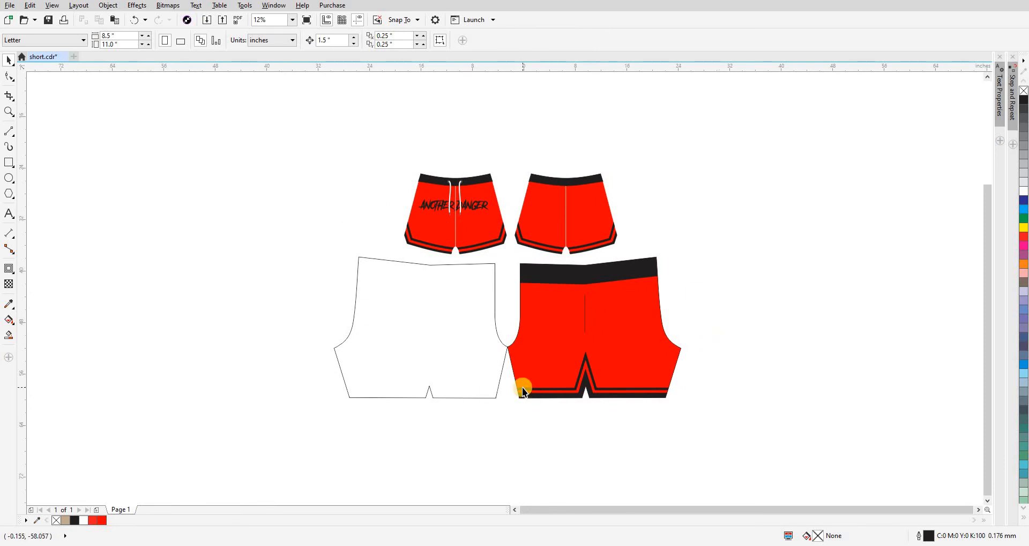
- Replace the blank pattern piece with a horizontally mirrored copy of the finished red piece, meeting it at the crotch point
click(462, 365)
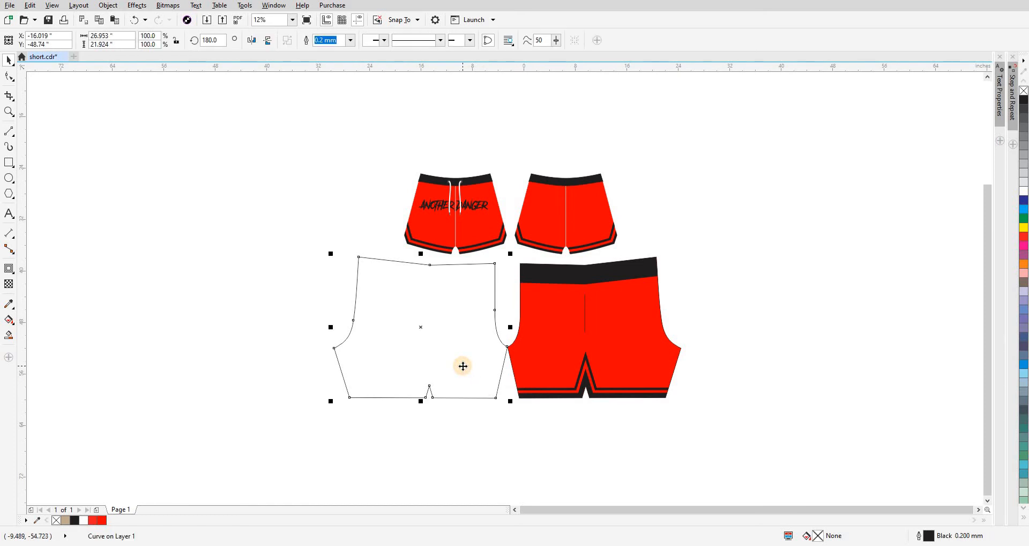
drag(463, 366, 494, 349)
click(291, 234)
drag(361, 214, 795, 472)
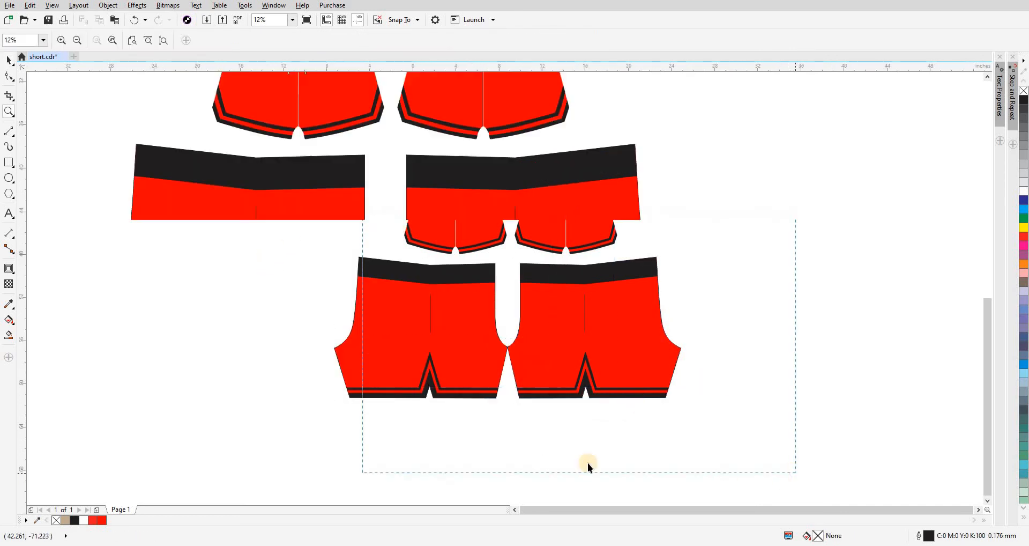
drag(391, 340, 413, 376)
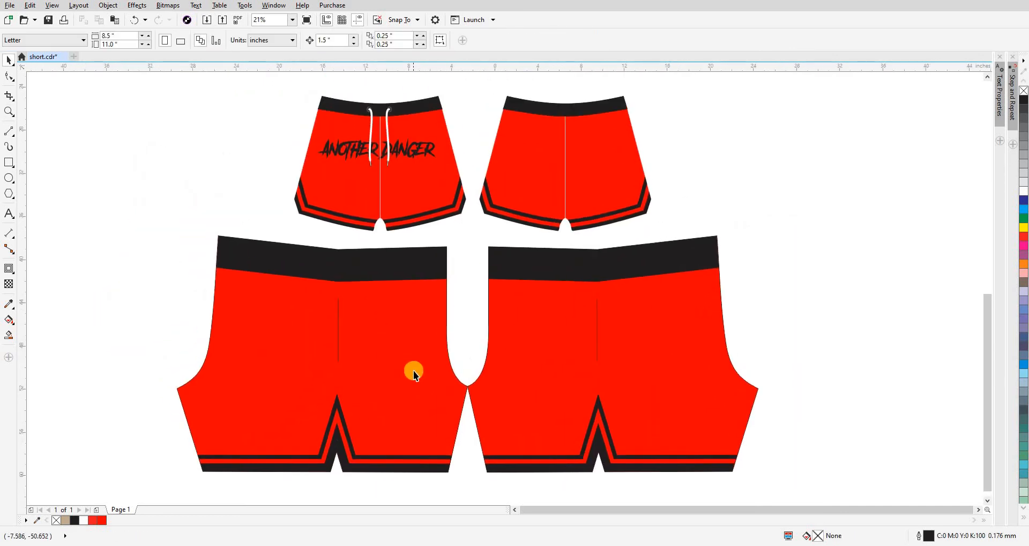
drag(380, 312, 396, 351)
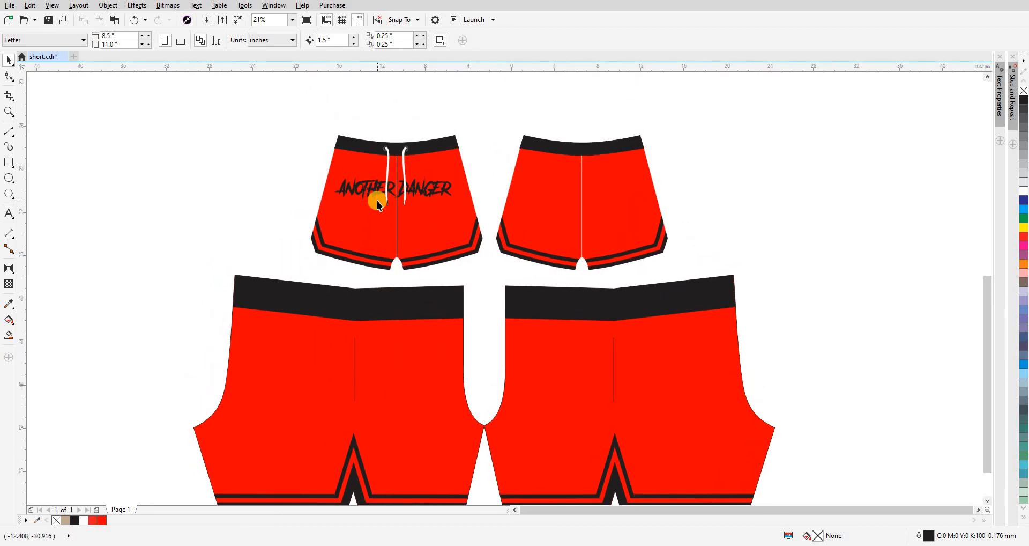
- Check the outlines of the mockups and both pattern pieces in wireframe view and return to the normal view
key(shift+F9)
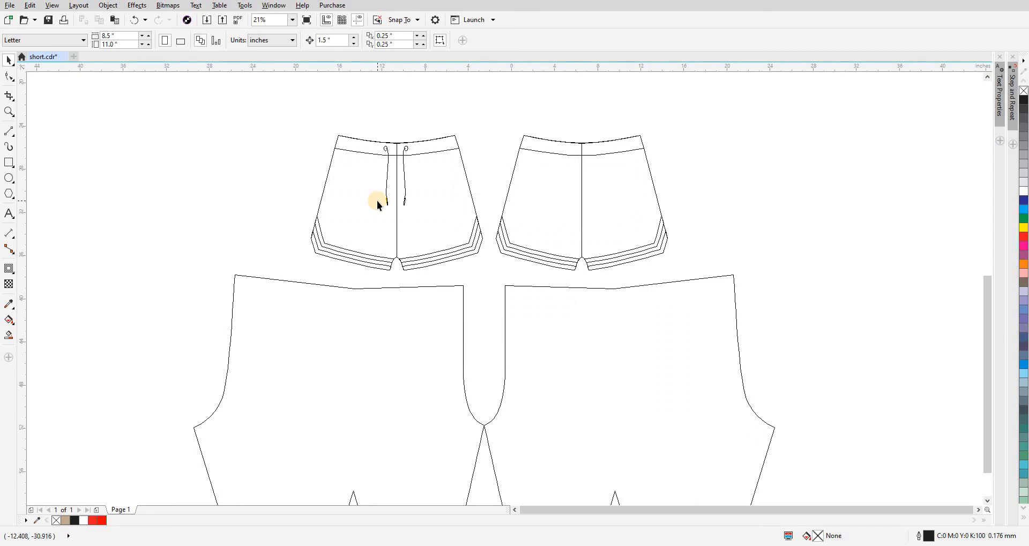
key(shift+F9)
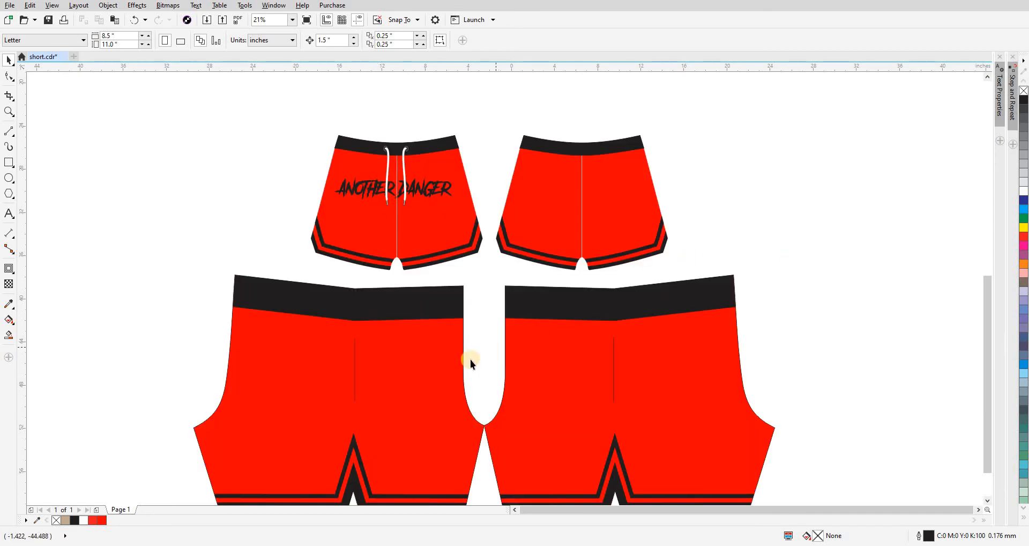
scroll(472, 354, down, 2)
- Add a one-step inside contour with a 0.394-inch offset to the original red piece and break the contour apart
click(527, 298)
click(487, 294)
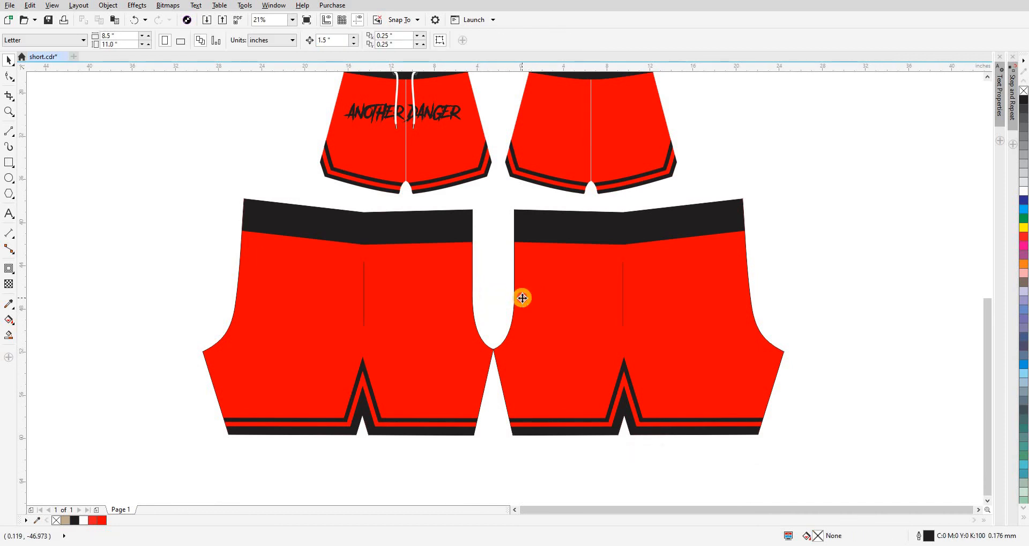
click(521, 296)
key(ctrl+F9)
click(254, 42)
key(space)
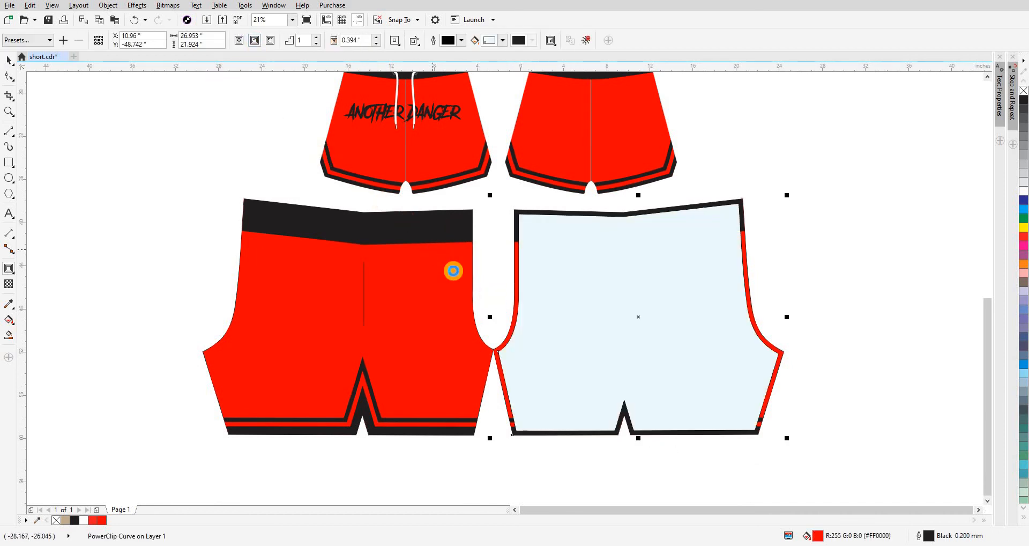
key(ctrl+k)
- Add a one-step inside contour with a 0.394-inch offset to the mirrored red piece and break the contour apart
click(455, 272)
key(space)
click(255, 40)
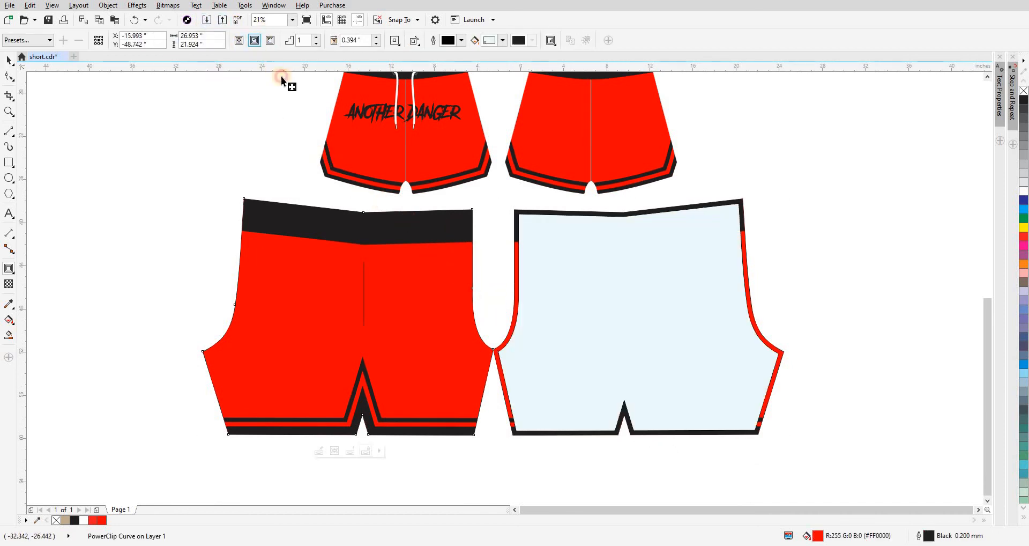
key(space)
key(ctrl+k)
click(490, 244)
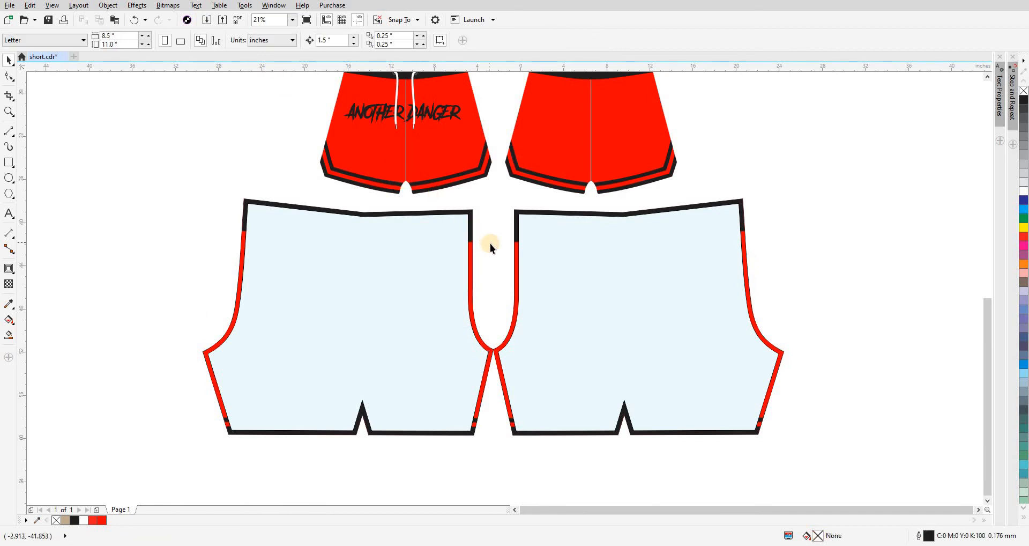
- Place the mirrored red piece inside its inset contour as PowerClip contents
scroll(489, 244, up, 3)
click(423, 255)
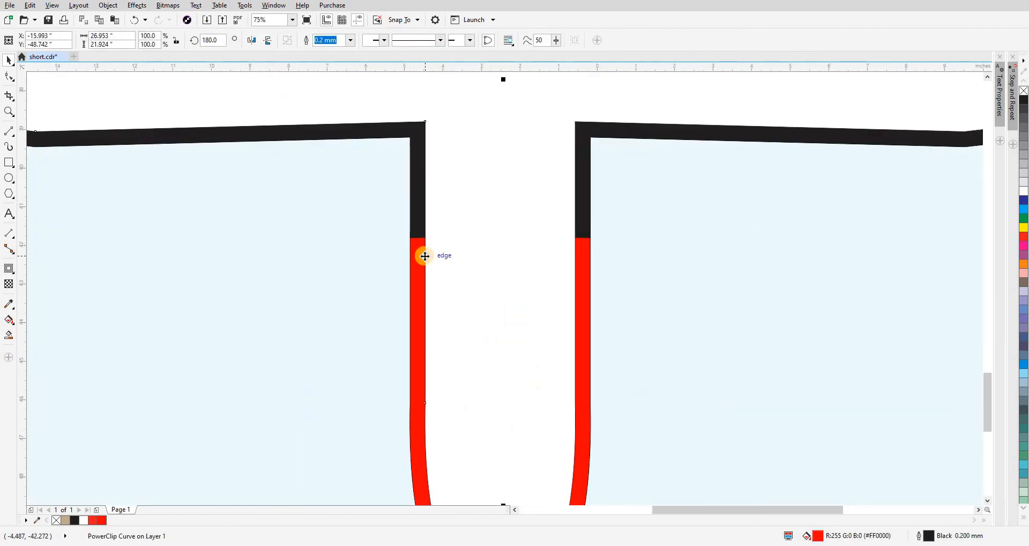
key(ctrl+1)
click(400, 265)
- PowerClip the original red piece into its inset contour and move it against the mirrored piece along the straight centre seam
click(557, 282)
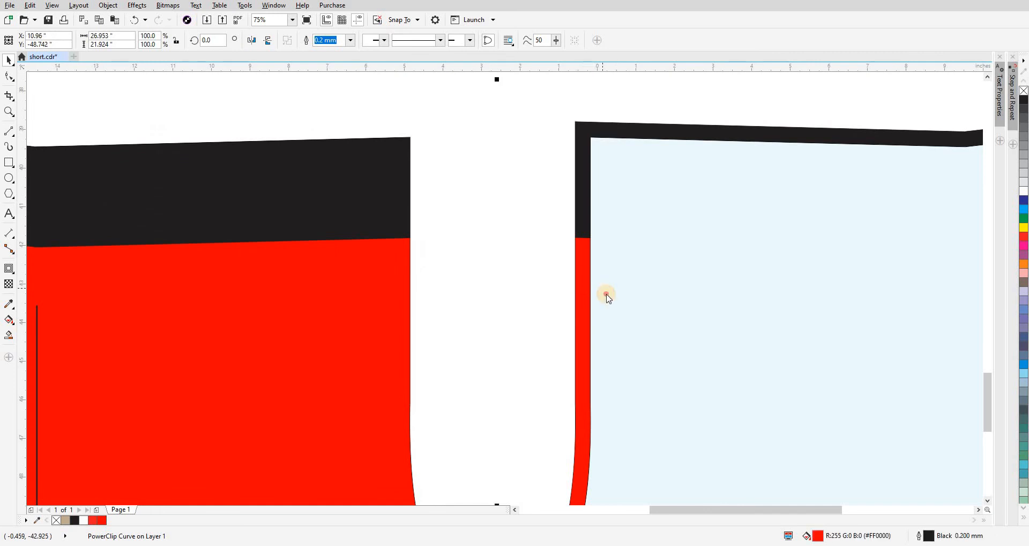
drag(591, 311, 413, 297)
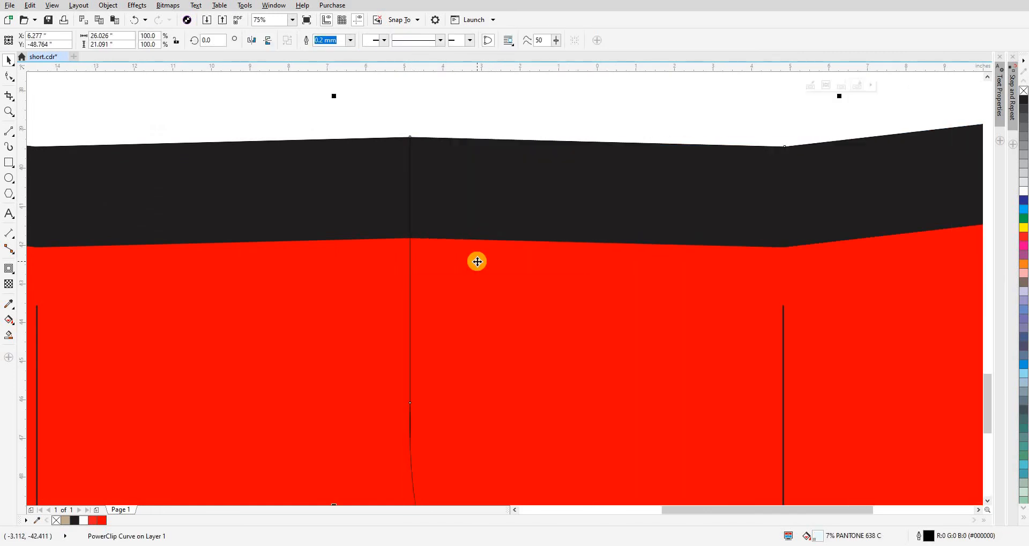
scroll(475, 259, down, 4)
click(418, 309)
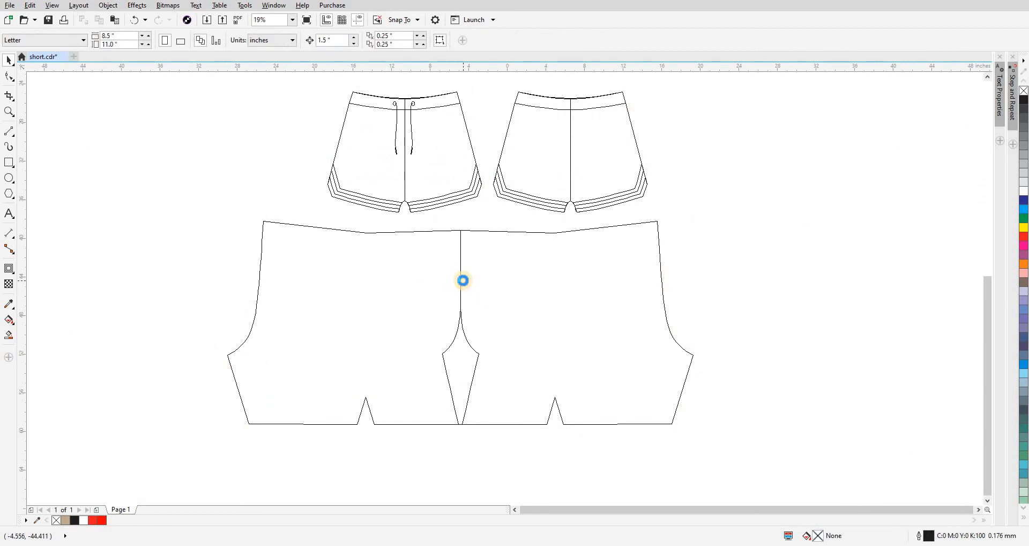
- Copy the ANOTHER DANGER text from the front mockup onto the joined pattern pieces, across the centre seam
click(417, 145)
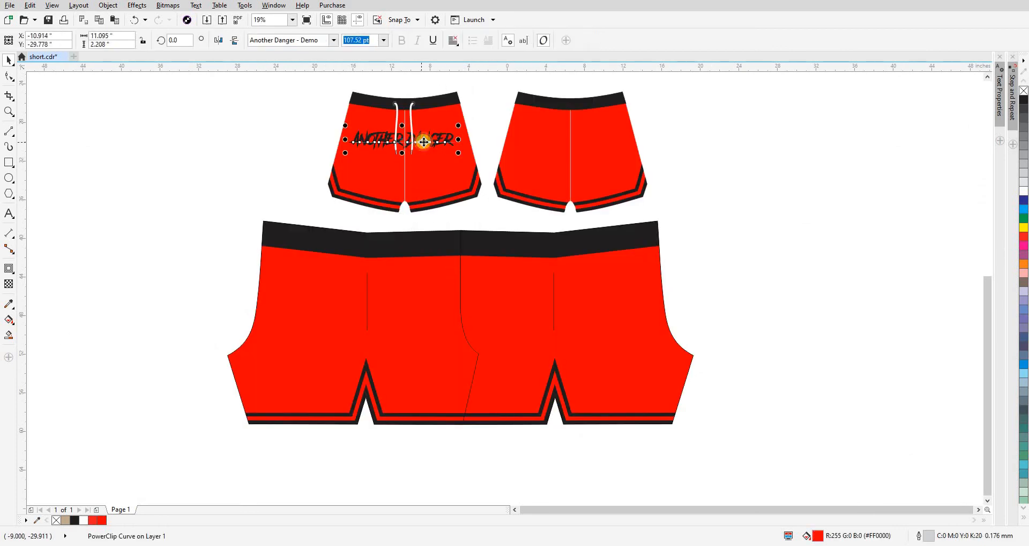
drag(510, 258, 480, 295)
click(811, 315)
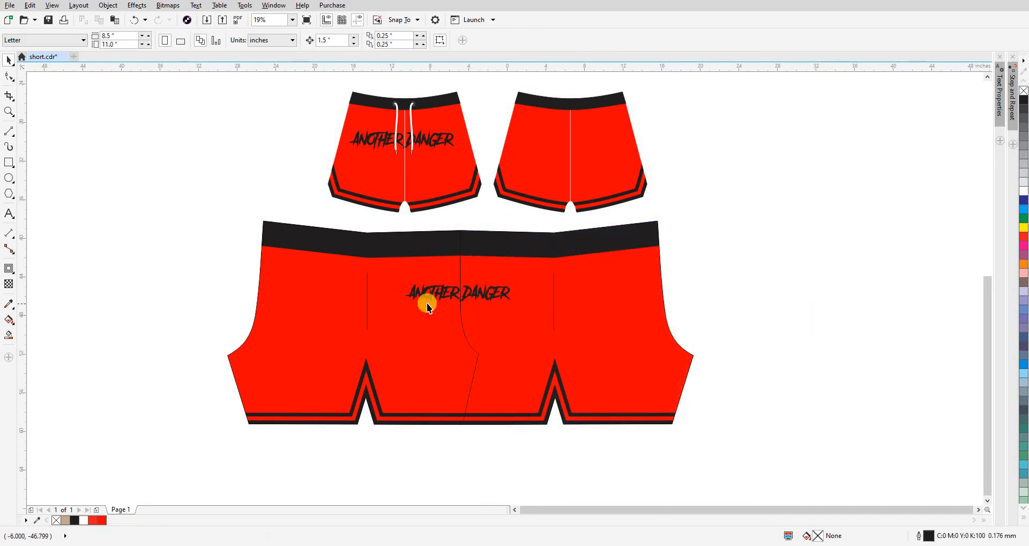
- Set the width of the copied ANOTHER DANGER text to 12 inches, keeping its proportions
scroll(449, 297, up, 2)
click(454, 293)
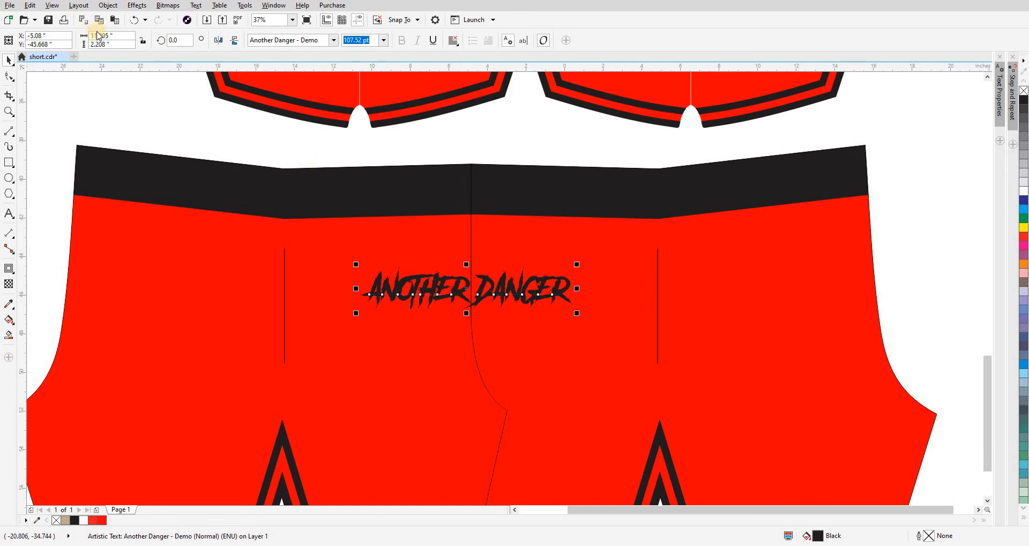
click(126, 35)
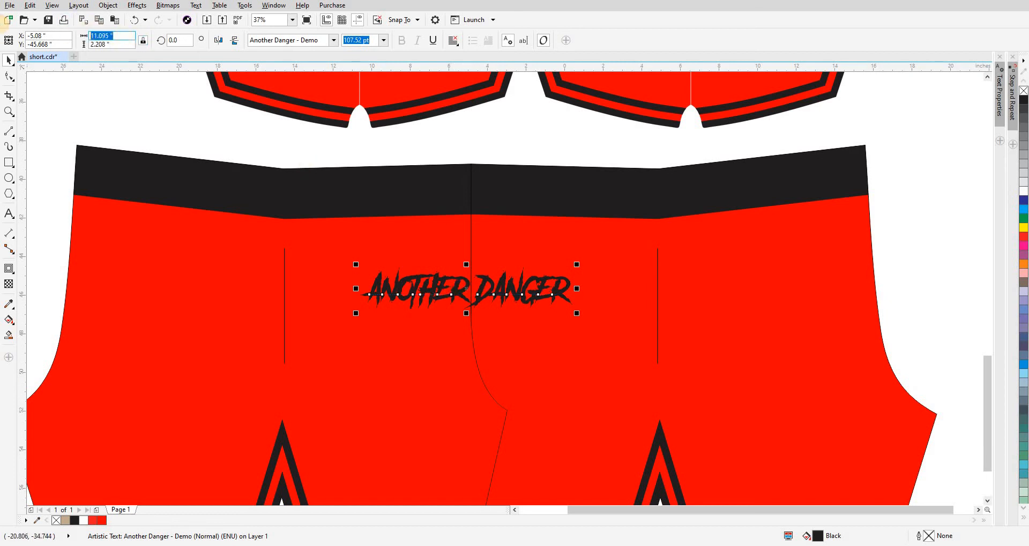
text(1)
key(Return)
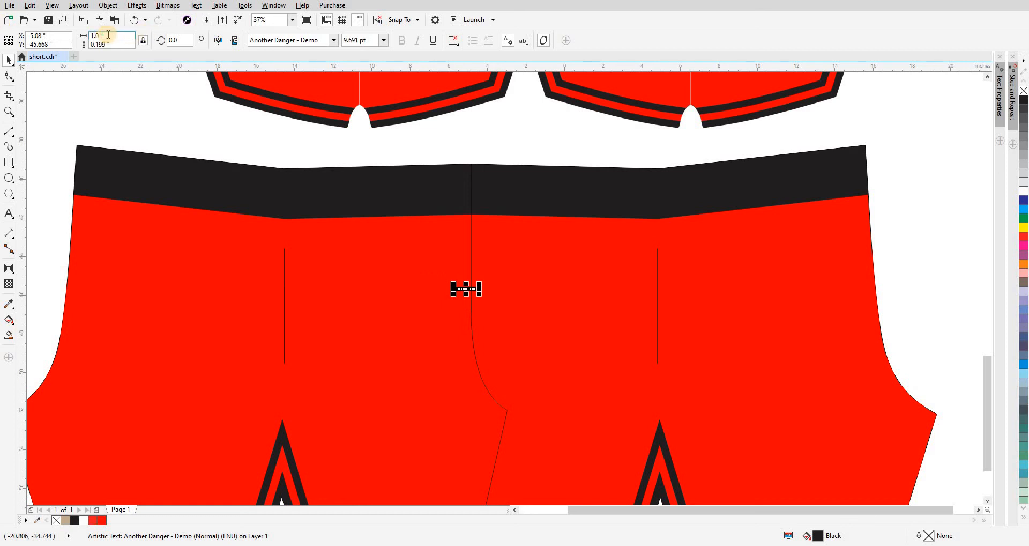
text(12)
key(Return)
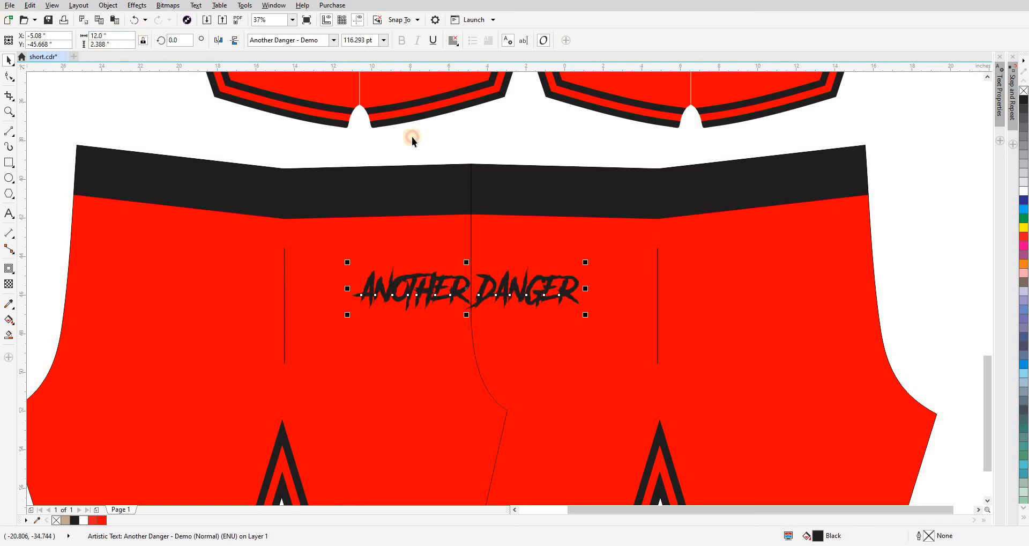
shift+click(682, 333)
key(c)
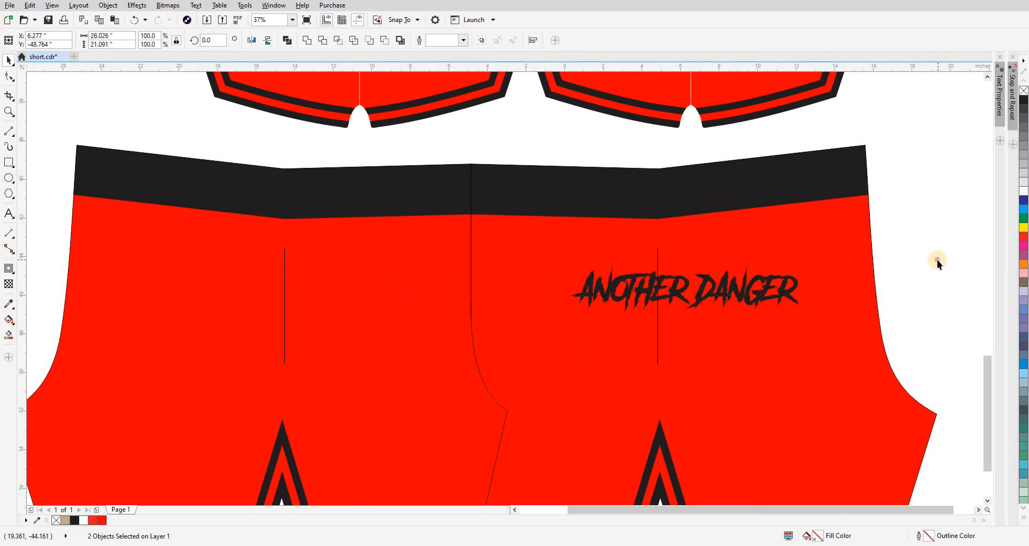
key(ctrl+z)
key(Escape)
- Group the two pattern pieces and centre the ANOTHER DANGER text horizontally on the group
scroll(472, 223, down, 2)
drag(280, 193, 656, 225)
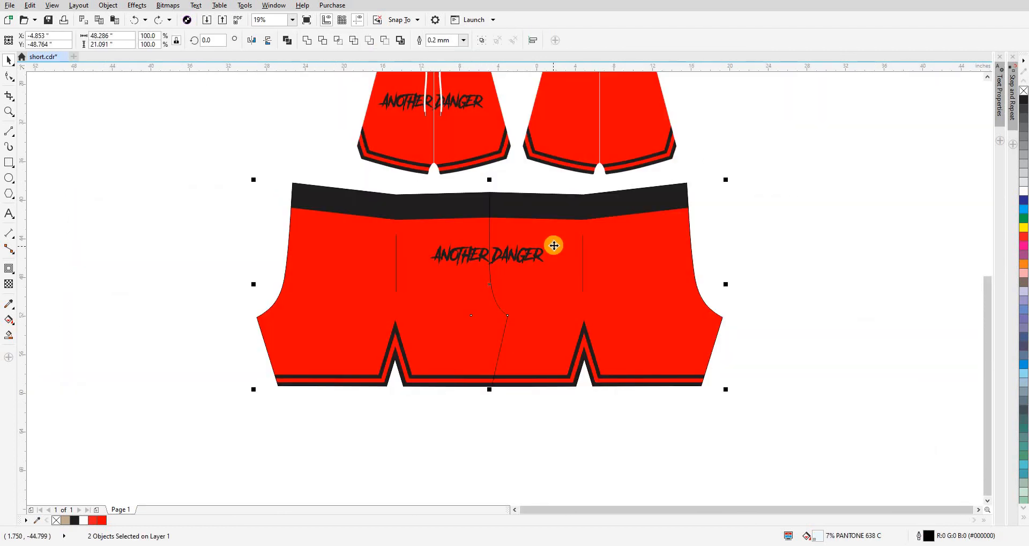
key(ctrl+g)
click(518, 253)
shift+click(577, 291)
key(c)
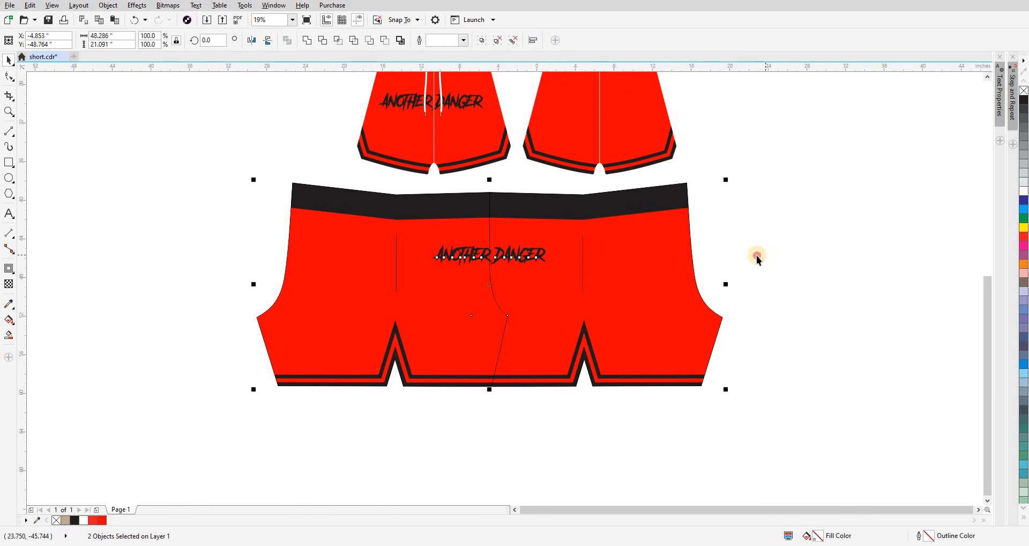
click(757, 257)
- Move the ANOTHER DANGER text straight up about 1.1 inches toward the waistband
key(F2)
drag(572, 334, 442, 197)
drag(492, 242, 494, 211)
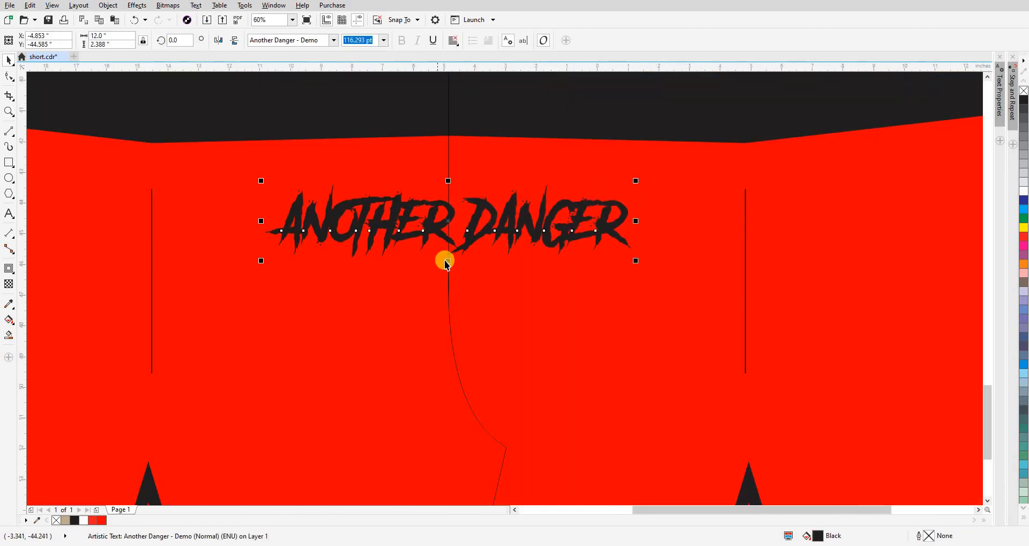
scroll(444, 263, down, 2)
key(Escape)
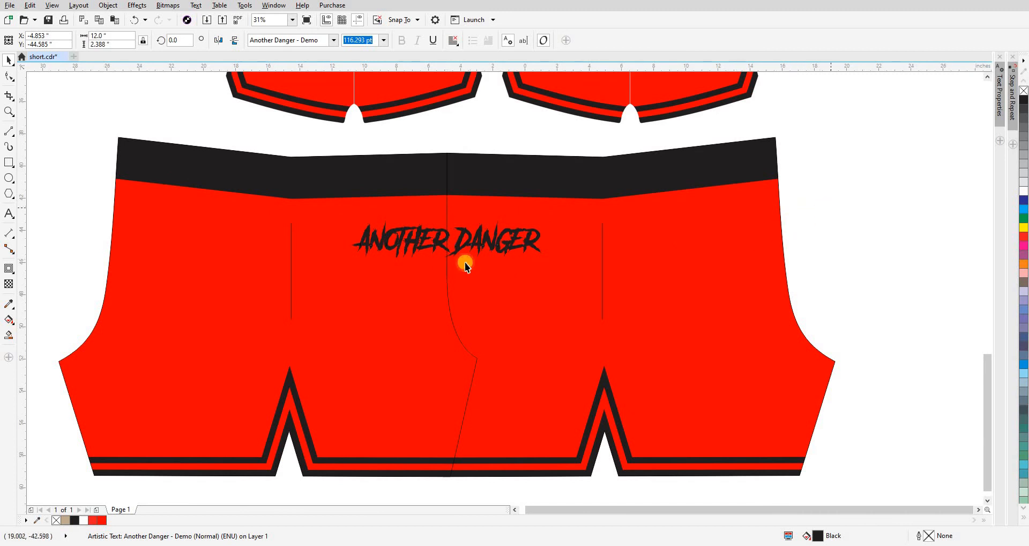
- Shift the word ANOTHER to widen the gap between the two words at the centre seam, making the text about 12.5 inches wide
scroll(446, 237, up, 2)
key(shift+F9)
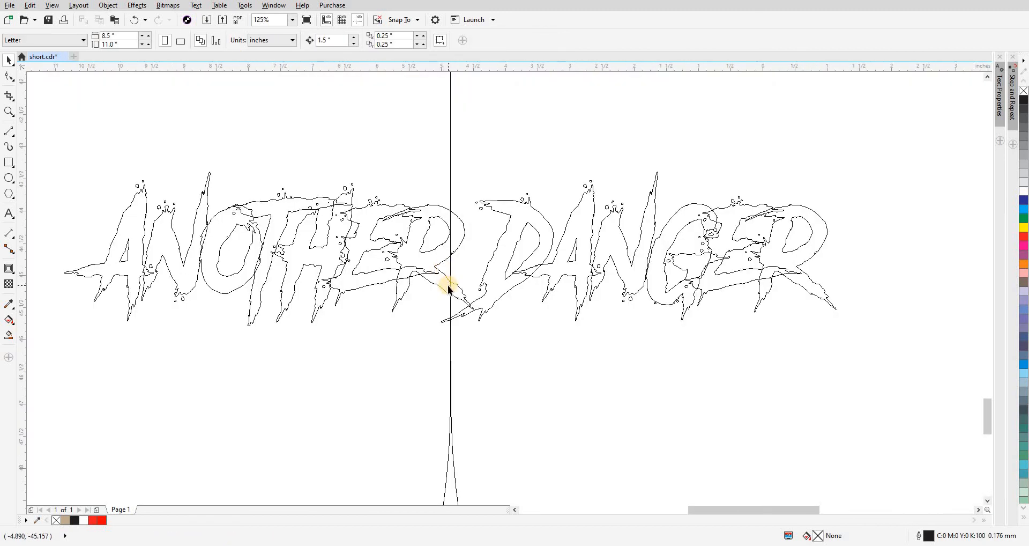
key(shift+F9)
click(449, 292)
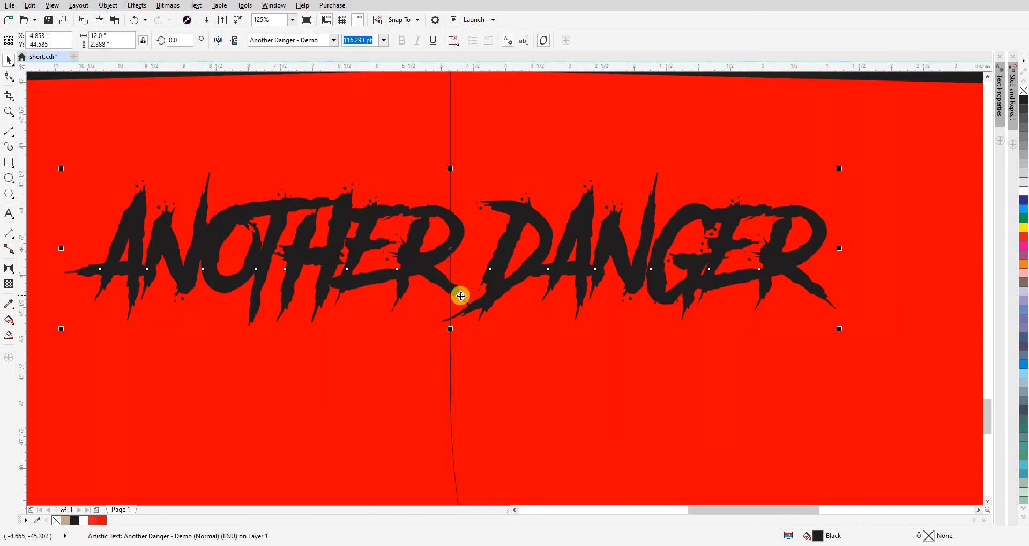
drag(448, 292, 429, 290)
double_click(445, 299)
scroll(444, 301, down, 4)
click(867, 291)
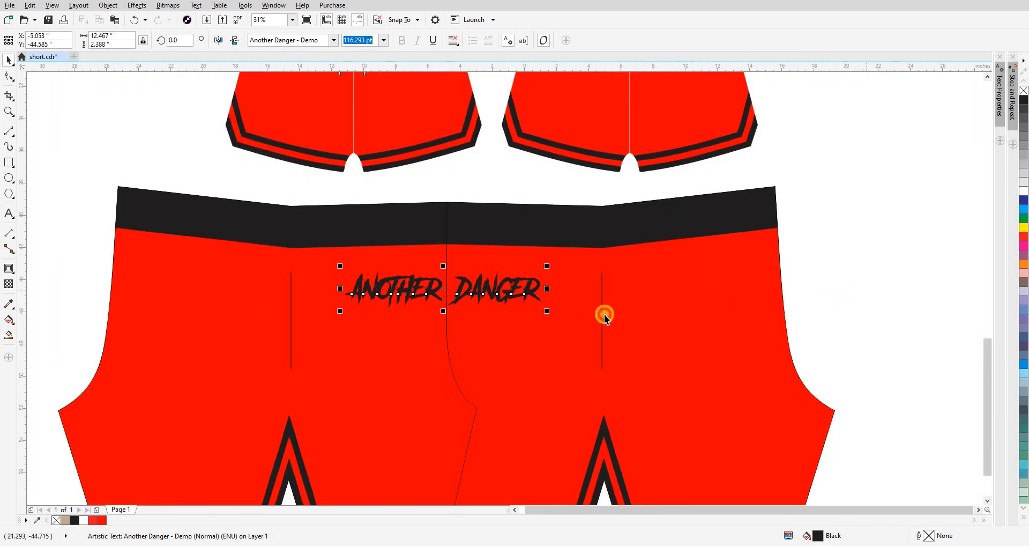
- Check the word gap against the centre seam and ungroup the two pattern pieces
scroll(441, 289, up, 2)
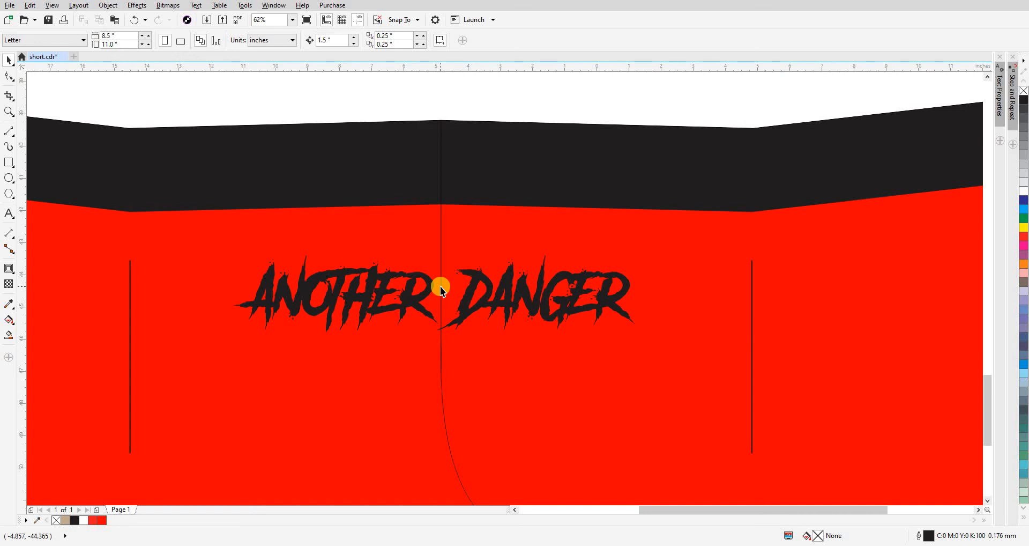
scroll(438, 285, down, 3)
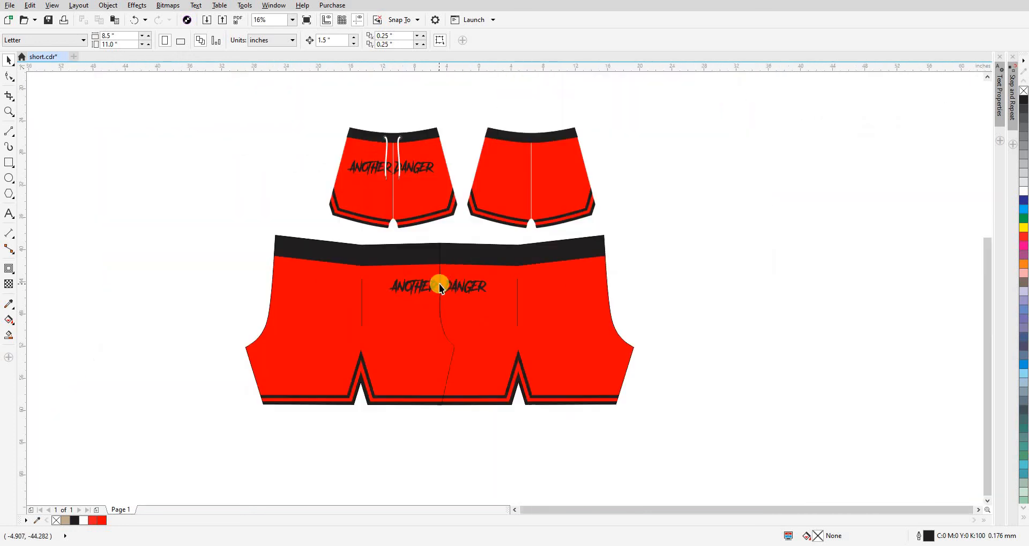
scroll(436, 290, up, 3)
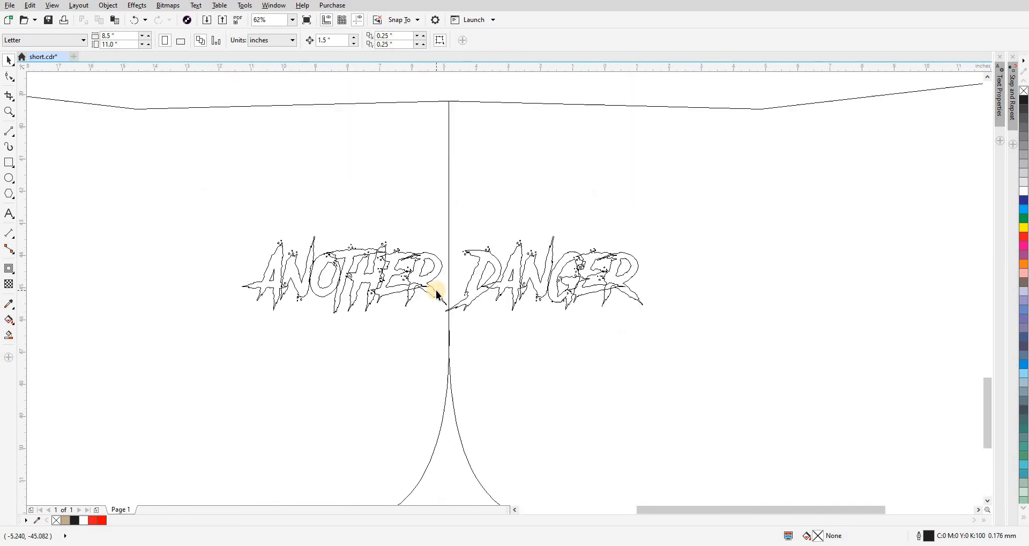
scroll(445, 305, up, 1)
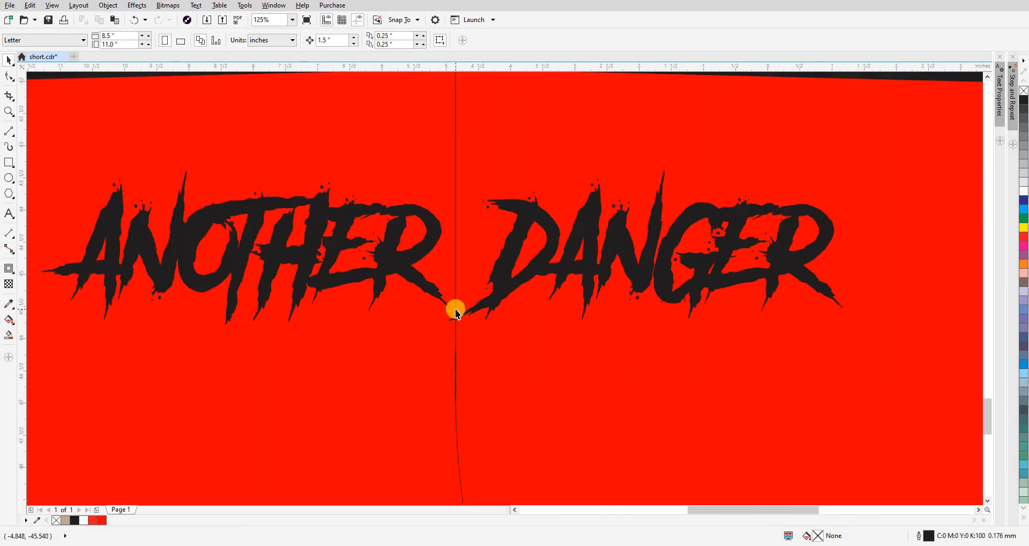
scroll(448, 305, down, 4)
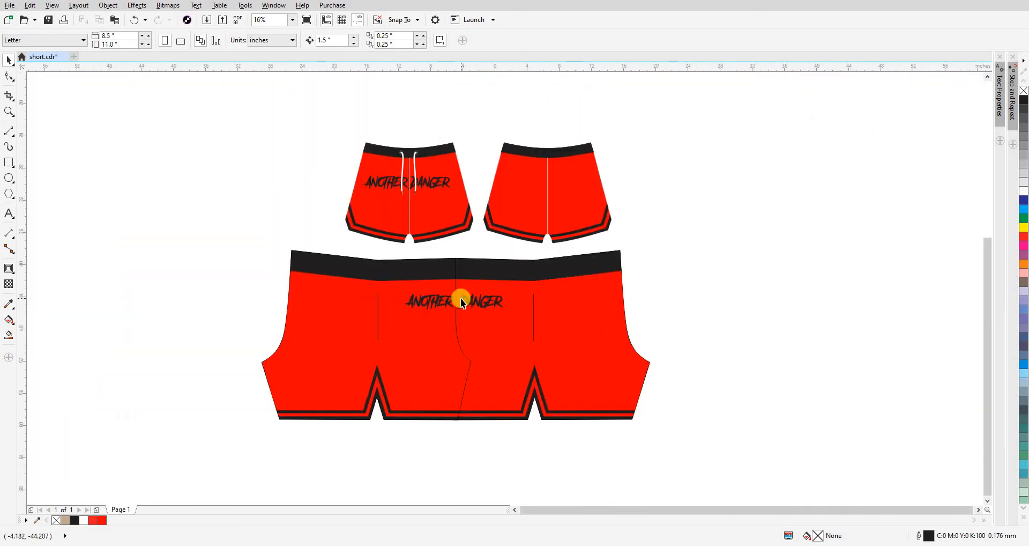
click(464, 307)
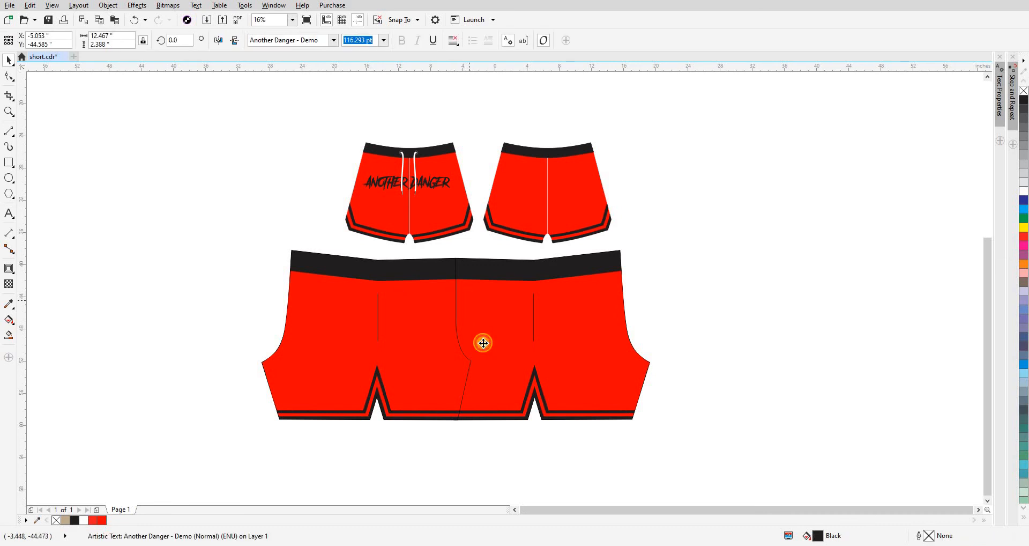
key(ctrl+u)
click(707, 331)
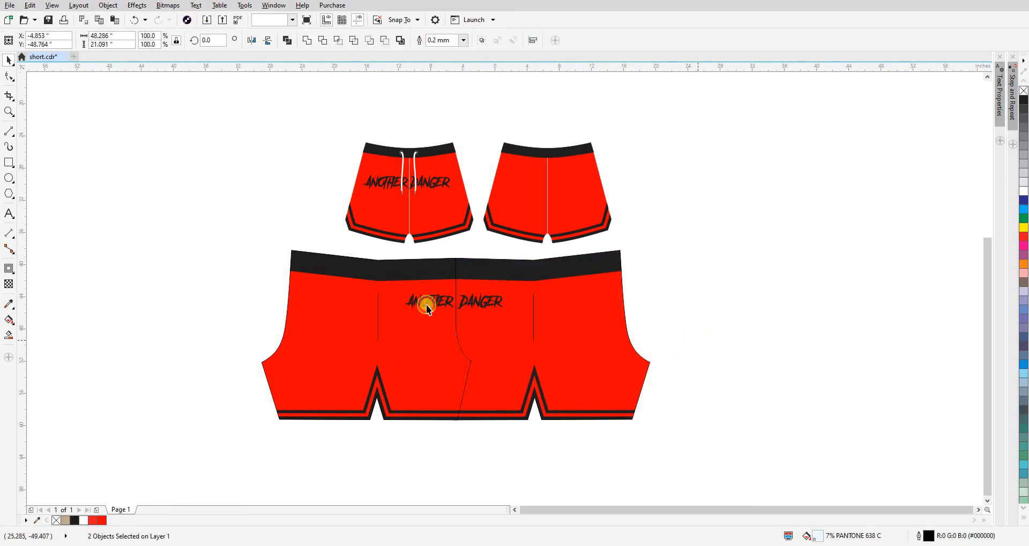
- Place the ANOTHER DANGER text inside both pattern pieces as PowerClip contents
click(472, 300)
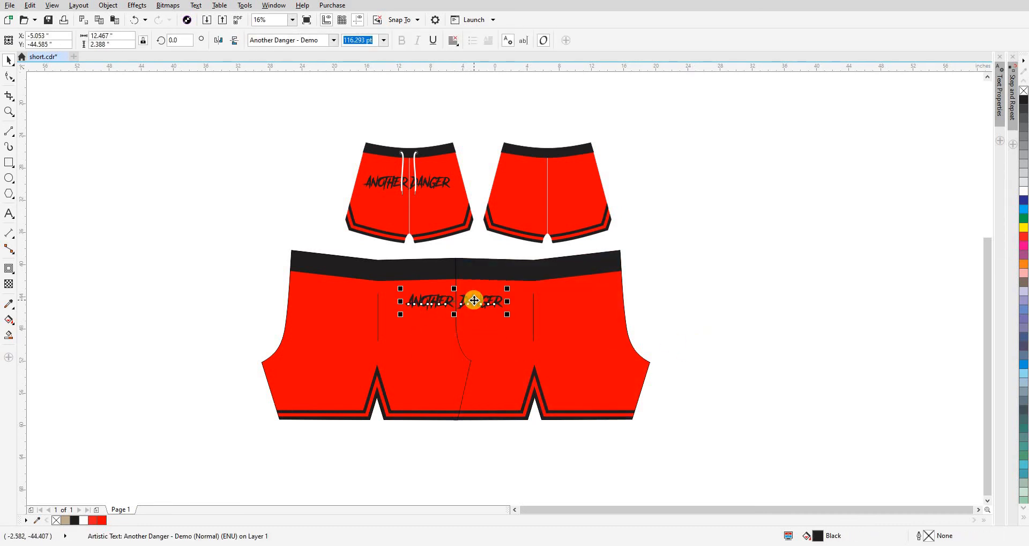
click(570, 320)
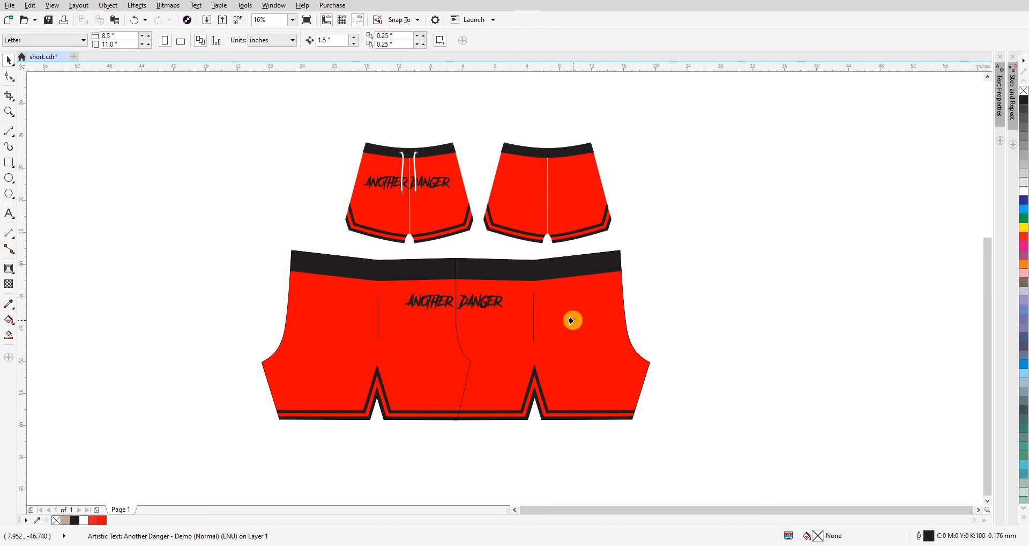
click(723, 313)
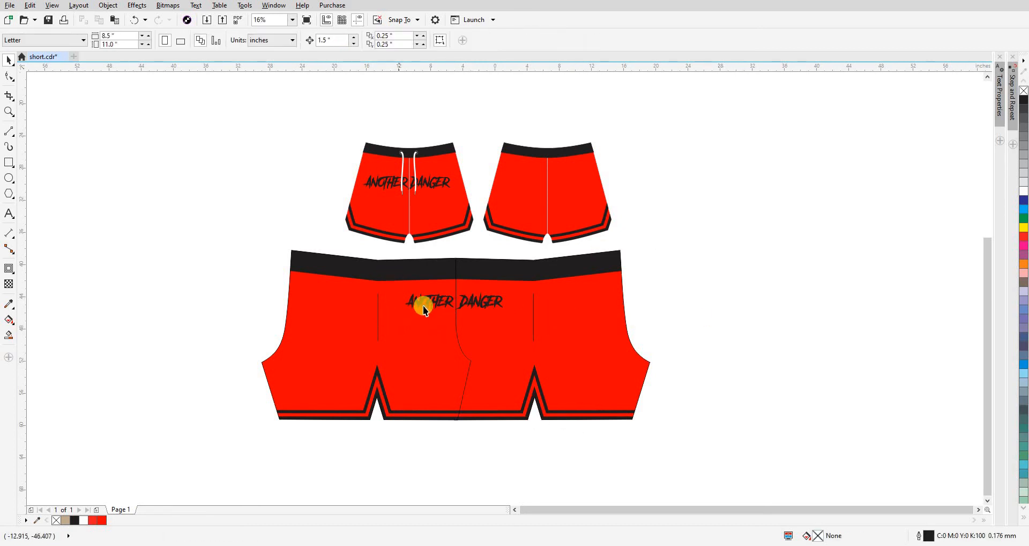
click(342, 309)
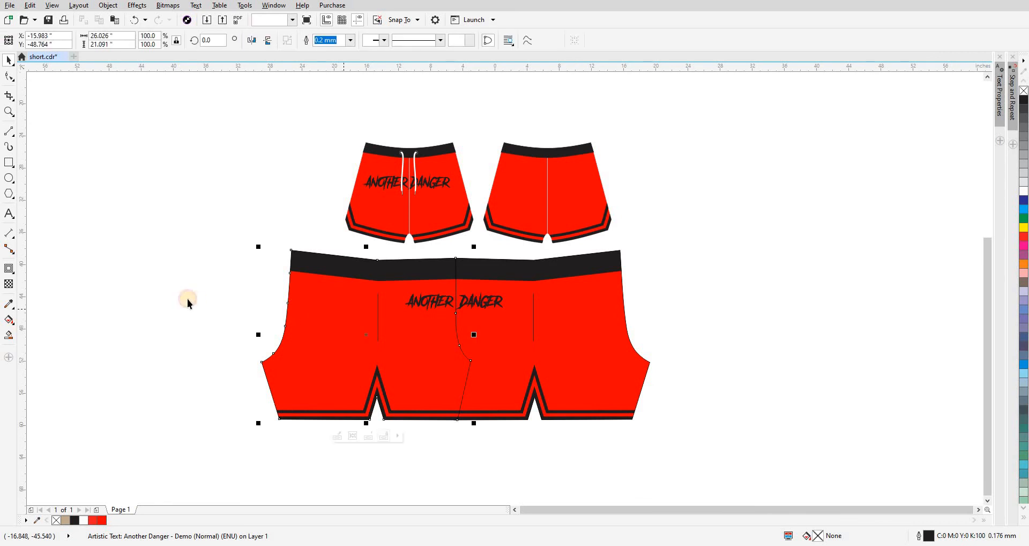
- Check the outlines in wireframe view and move the left pattern piece about 6 inches away from the right one
click(188, 298)
key(shift+F9)
key(shift+F9)
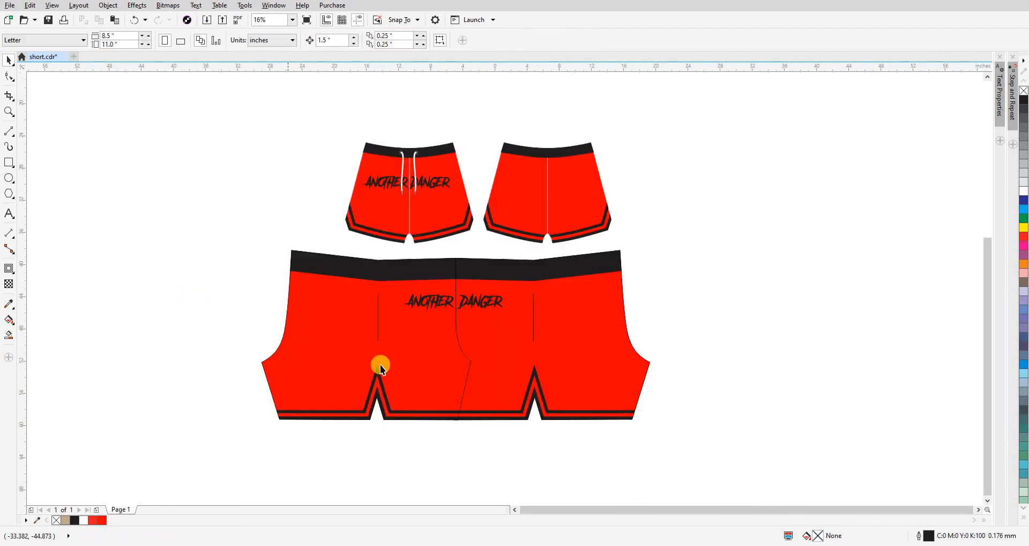
mouse_move(379, 363)
mouse_down()
mouse_move(292, 353)
mouse_move(380, 369)
mouse_up()
click(454, 365)
- Extract the PowerClip contents of the right pattern piece and place the extracted ANOTHER DANGER text inside the larger extracted piece
click(470, 373)
key(alt+c)
key(w)
key(e)
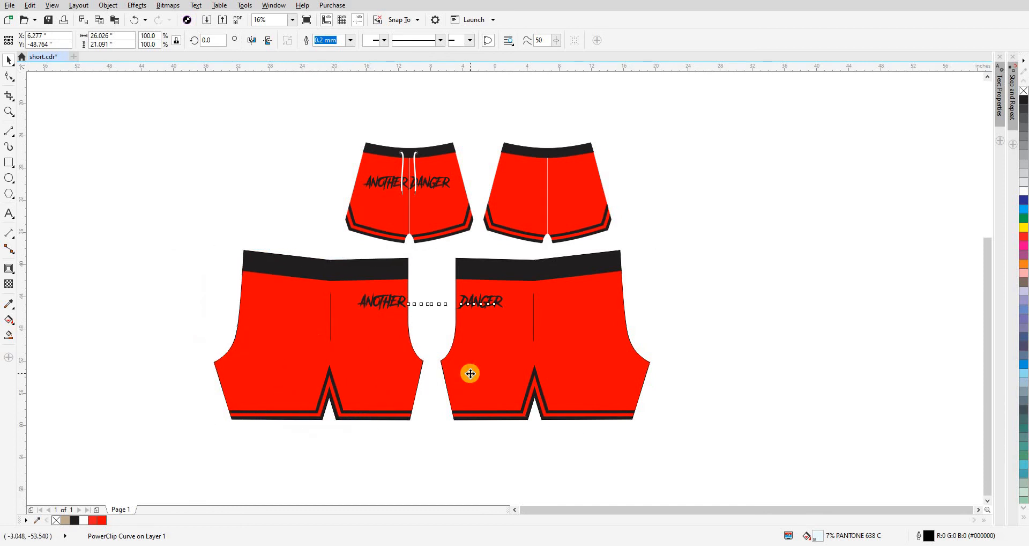
click(439, 303)
key(ctrl+1)
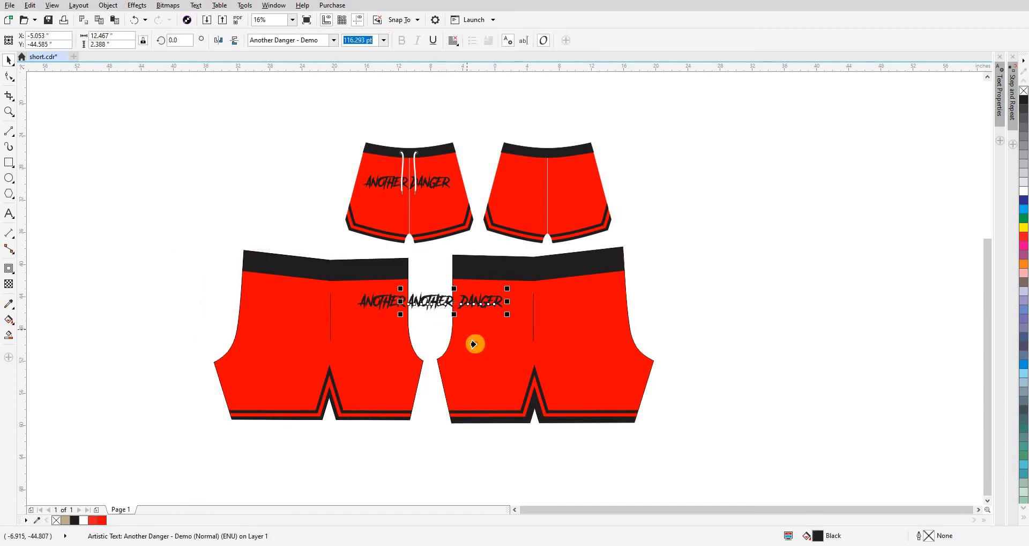
click(474, 344)
click(662, 340)
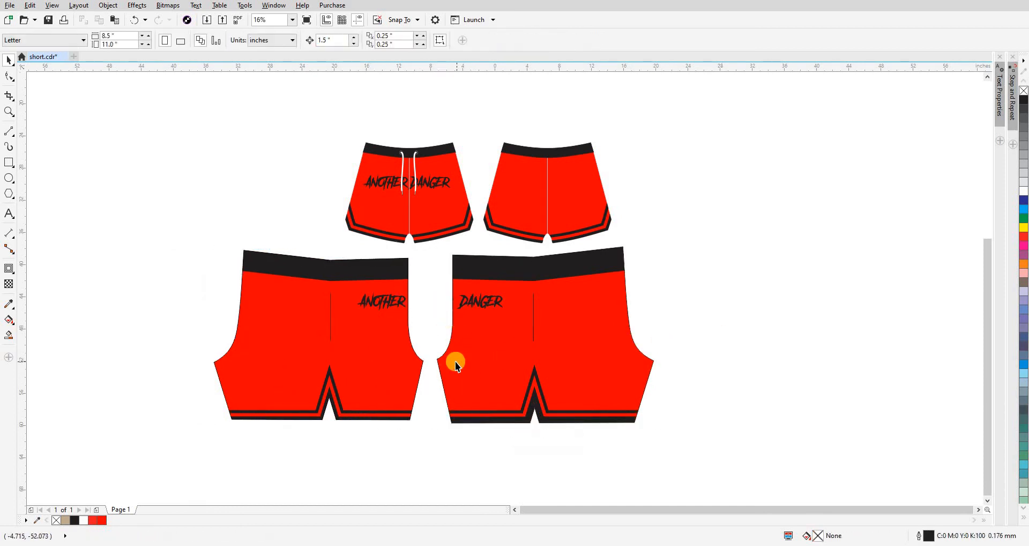
- Extract the left pattern piece's PowerClip contents and place the extracted ANOTHER DANGER text inside the larger left piece
click(403, 323)
key(ctrl+2)
click(423, 444)
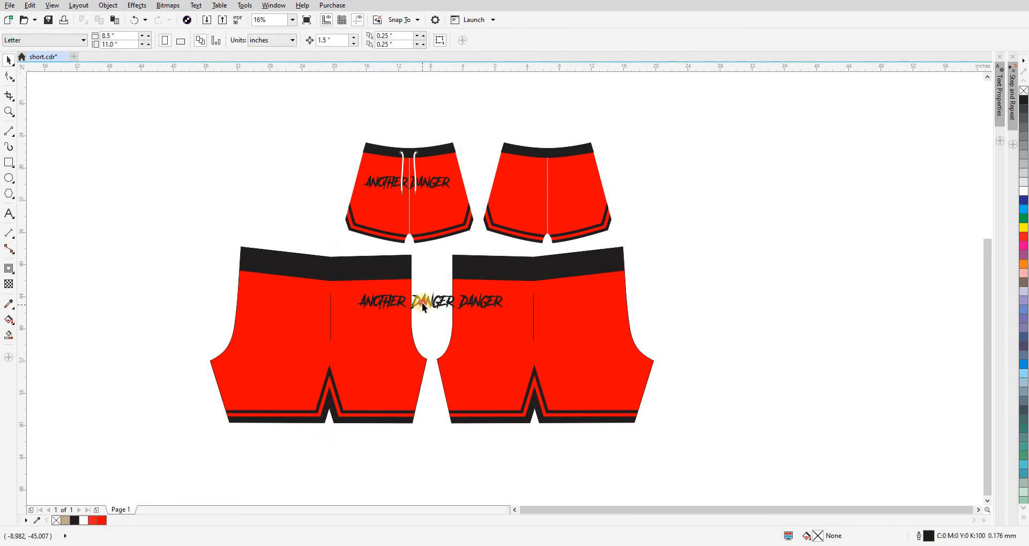
click(423, 306)
key(ctrl+1)
click(343, 321)
- Select both larger pattern pieces in wireframe view and bring them in front of the empty inner PowerClip frames
click(203, 310)
key(shift+F9)
click(337, 357)
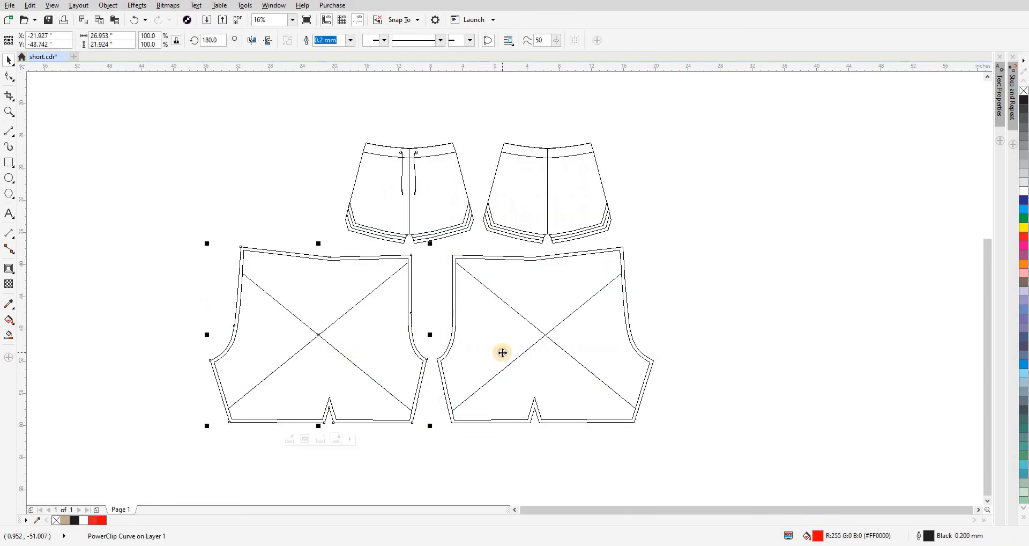
shift+click(498, 352)
key(shift+F9)
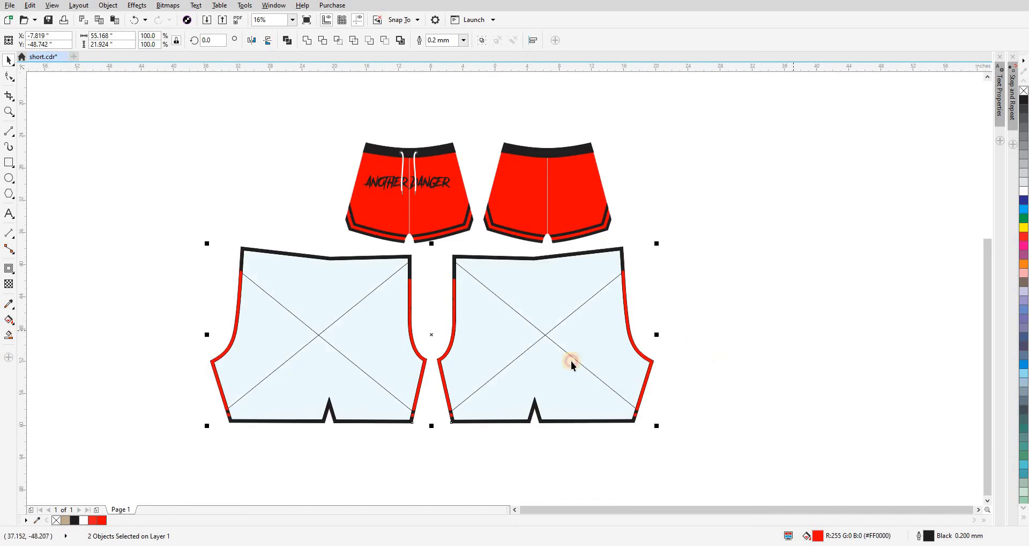
click(436, 363)
- Draw a closed six-sided shape over the stray D stroke beside ANOTHER, extending past the left piece's centre seam edge
key(F2)
drag(362, 268, 564, 395)
scroll(446, 220, up, 4)
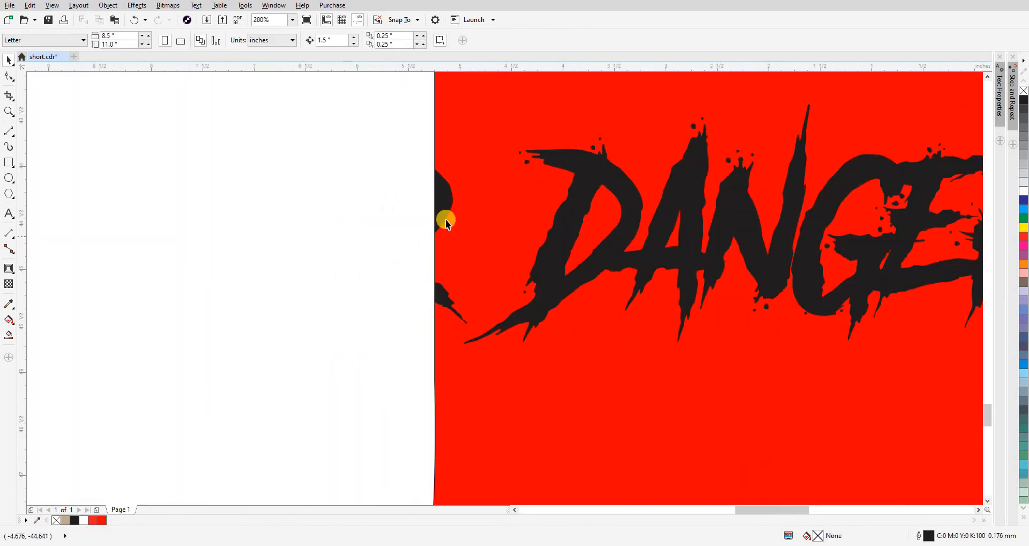
scroll(487, 245, down, 2)
drag(142, 269, 320, 259)
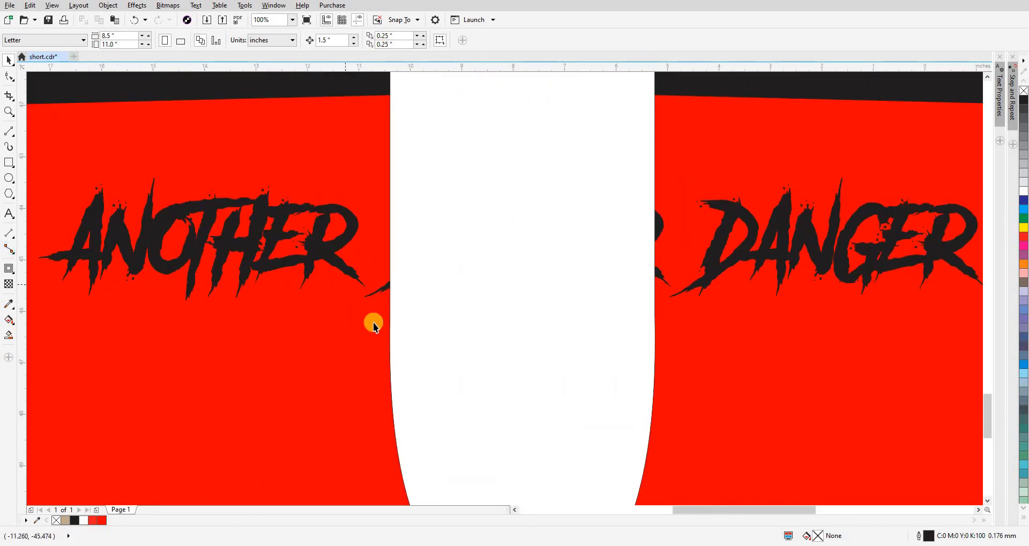
key(F5)
click(412, 318)
double_click(342, 333)
click(328, 301)
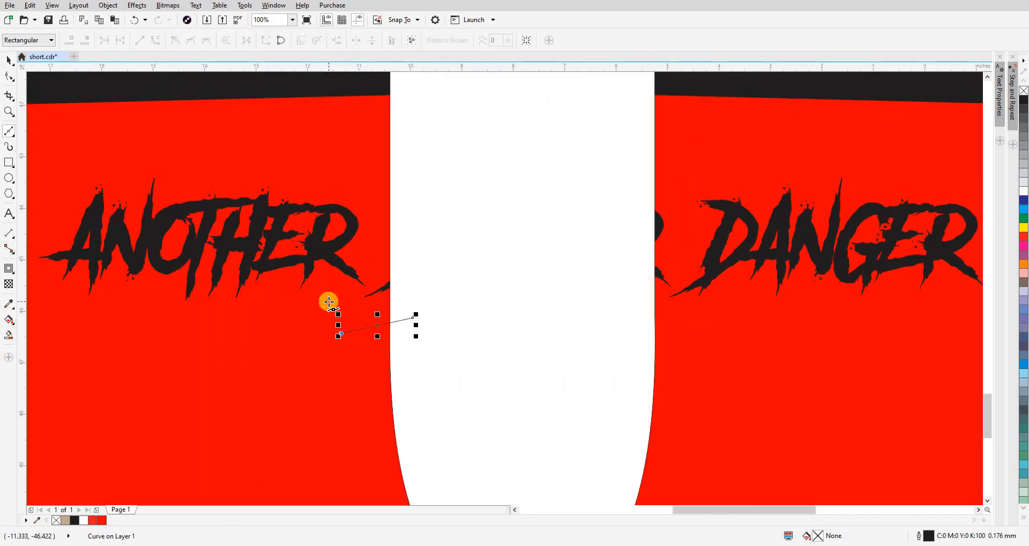
click(370, 289)
click(383, 242)
click(439, 248)
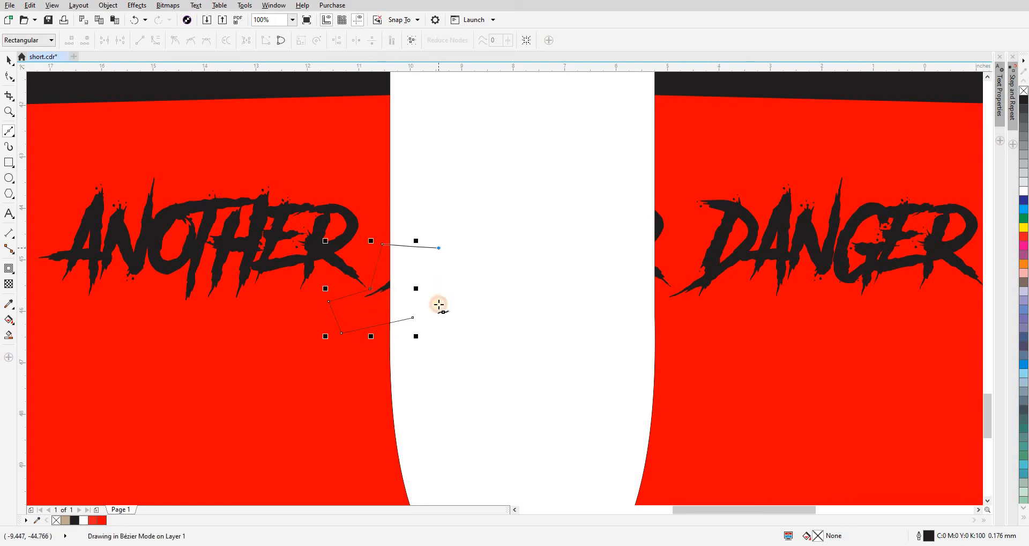
click(412, 317)
- Fill the cover shape beside ANOTHER with the shorts' red, remove its outline and PowerClip it inside the left pattern piece
key(space)
click(354, 365)
click(428, 360)
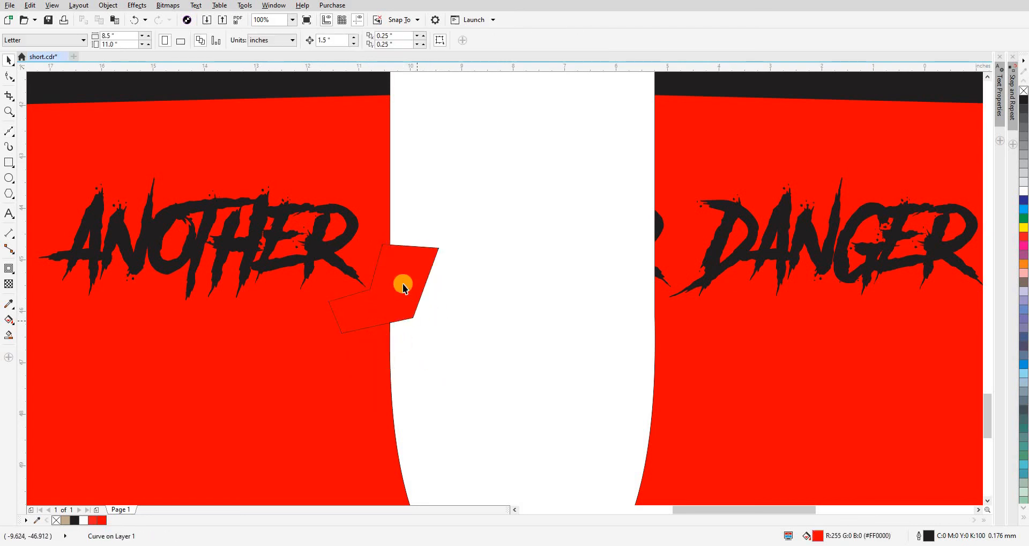
click(403, 287)
right_click(56, 520)
click(256, 393)
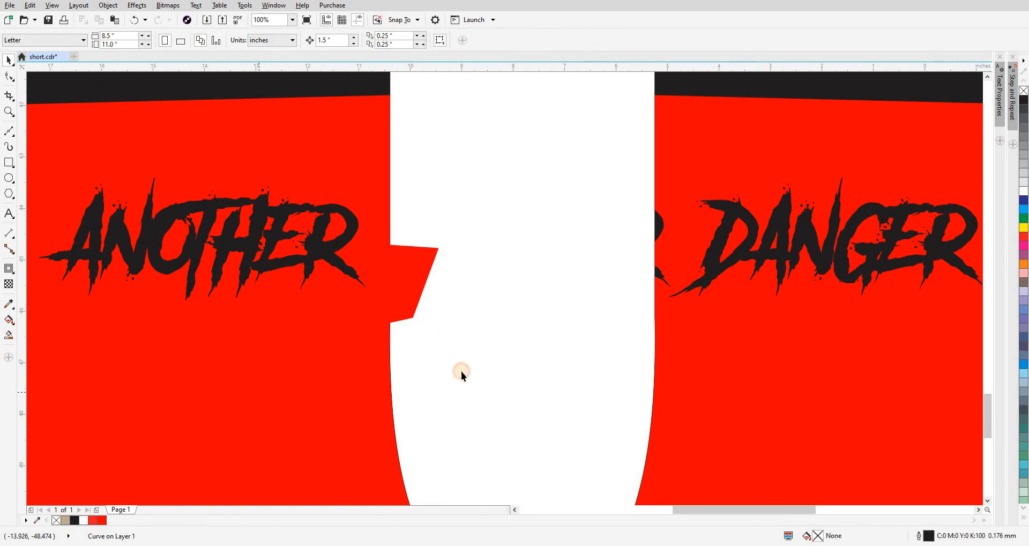
ctrl+click(461, 370)
- Draw a closed six-sided shape over the stray R fragment before DANGER, extending past the right piece's centre seam edge
drag(520, 291, 303, 338)
key(space)
click(407, 241)
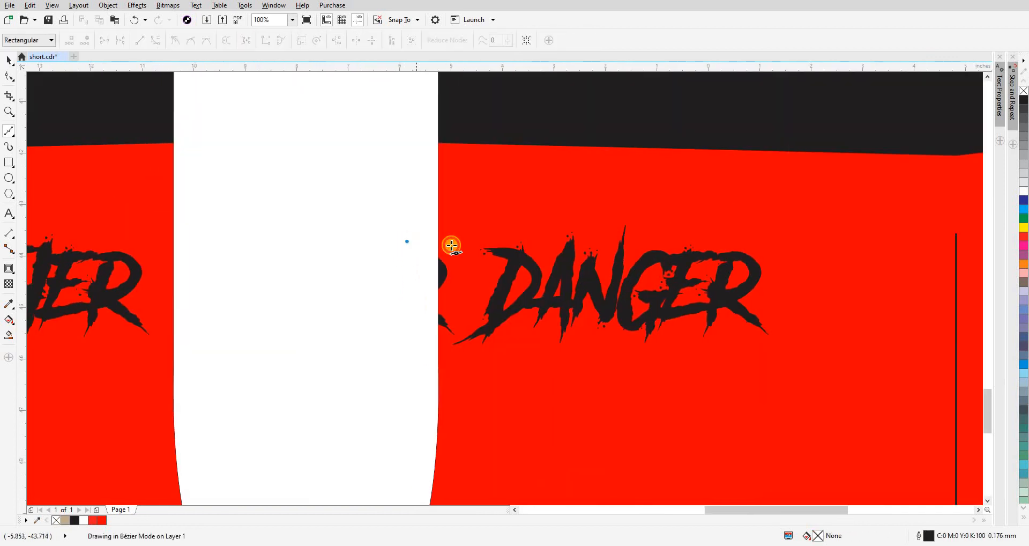
click(457, 244)
click(467, 325)
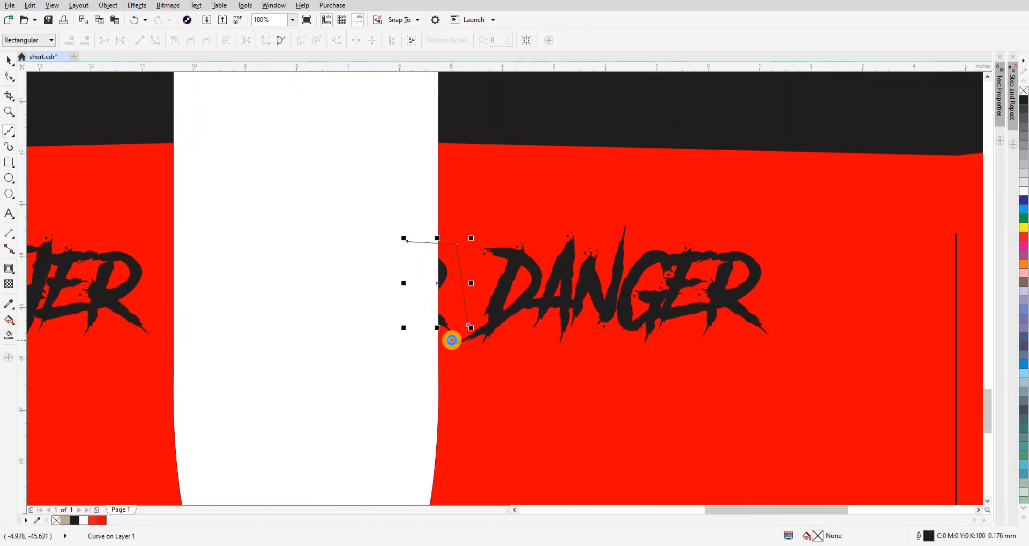
drag(451, 340, 416, 348)
click(382, 252)
click(408, 241)
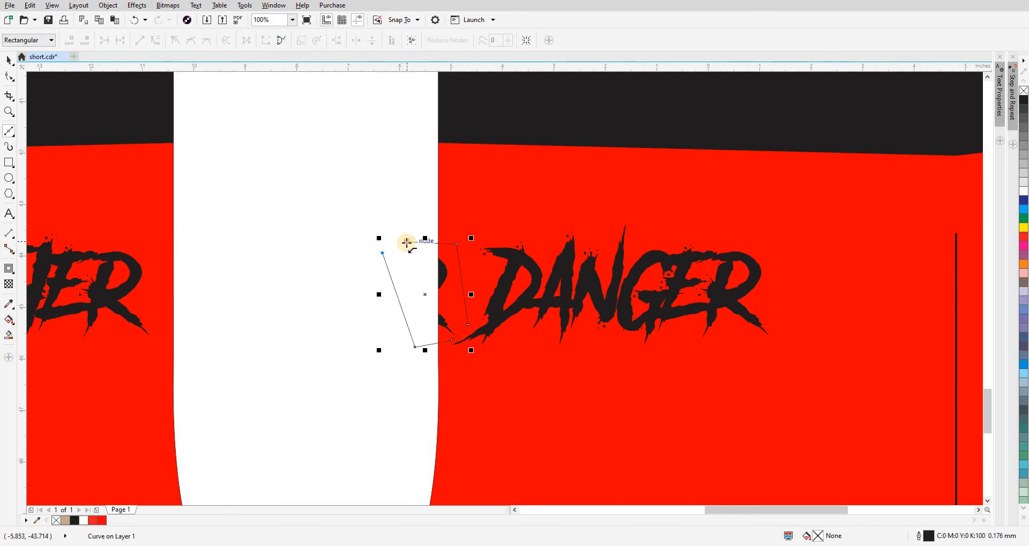
- Fill the cover shape beside DANGER with the same red, remove its outline and PowerClip it inside the right pattern piece
key(space)
click(468, 379)
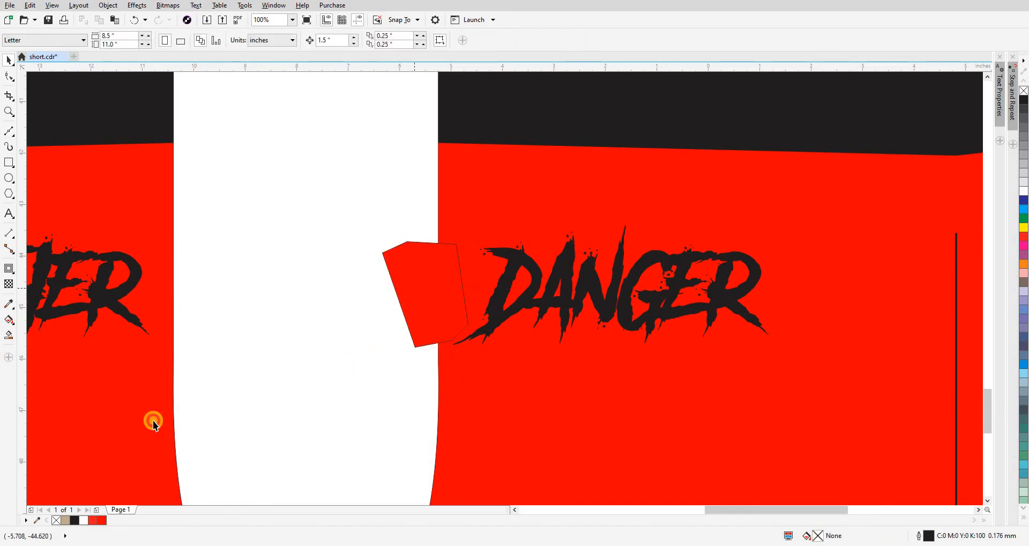
right_click(56, 520)
key(w)
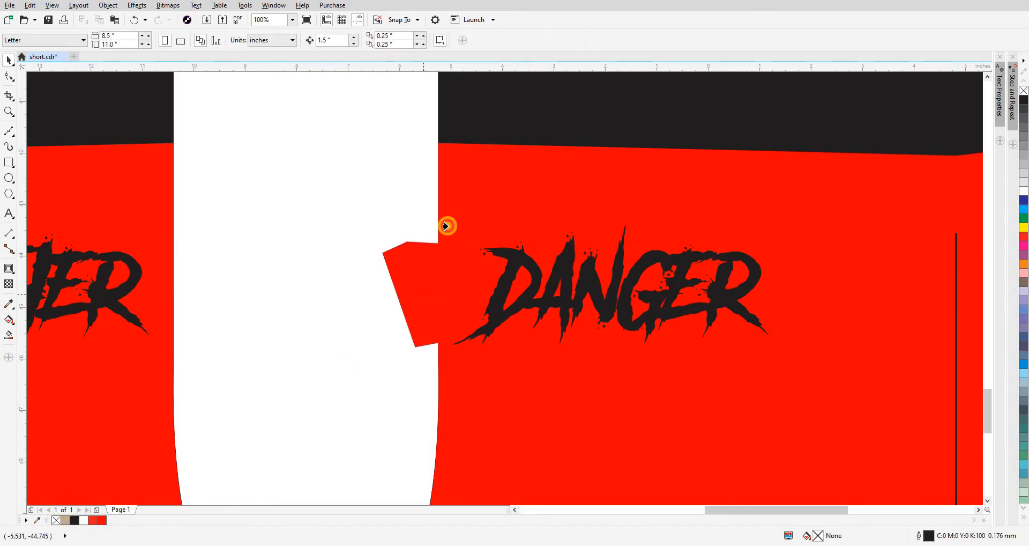
click(454, 214)
click(386, 237)
scroll(444, 265, down, 3)
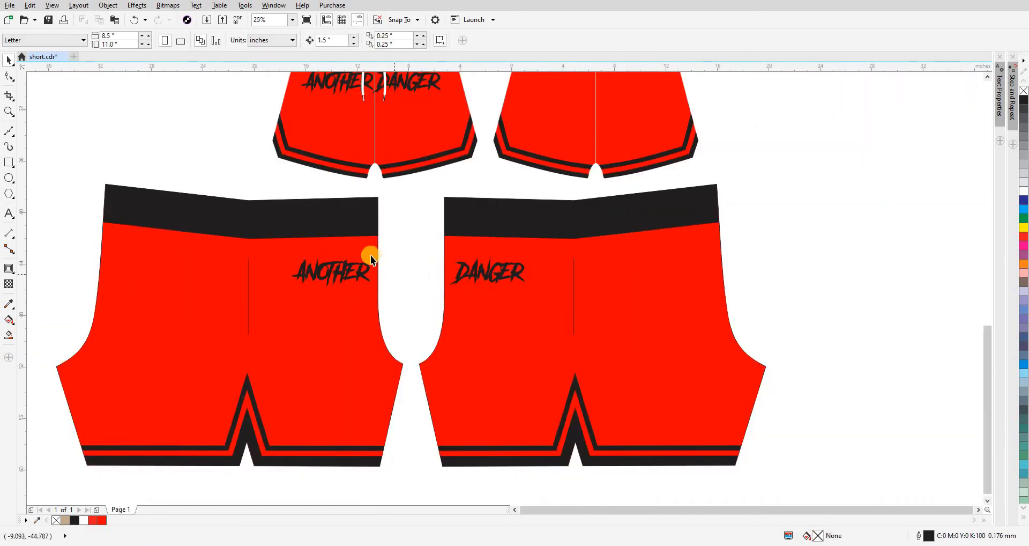
- Move the right pattern piece about 1 inch closer to the left pattern piece
scroll(369, 266, up, 2)
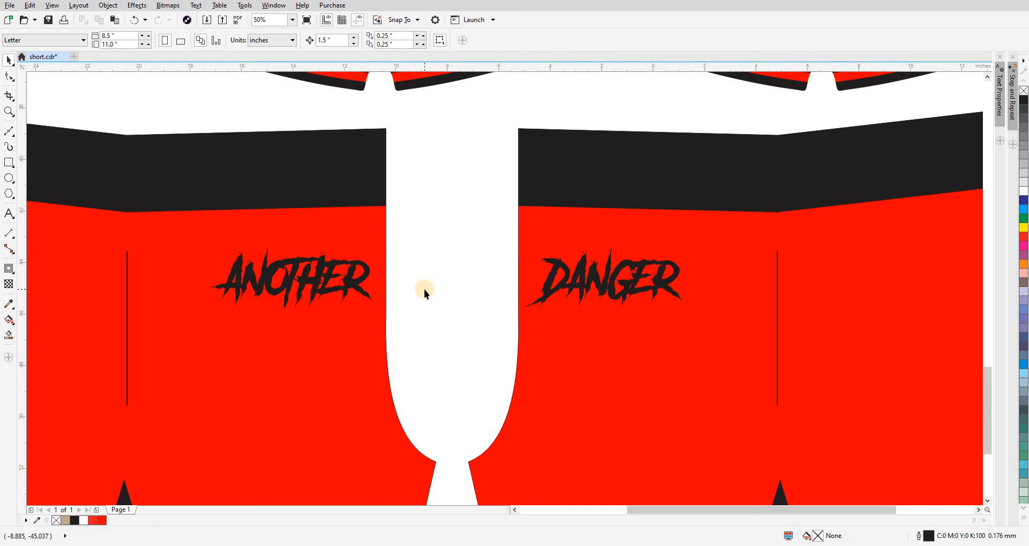
scroll(424, 288, down, 4)
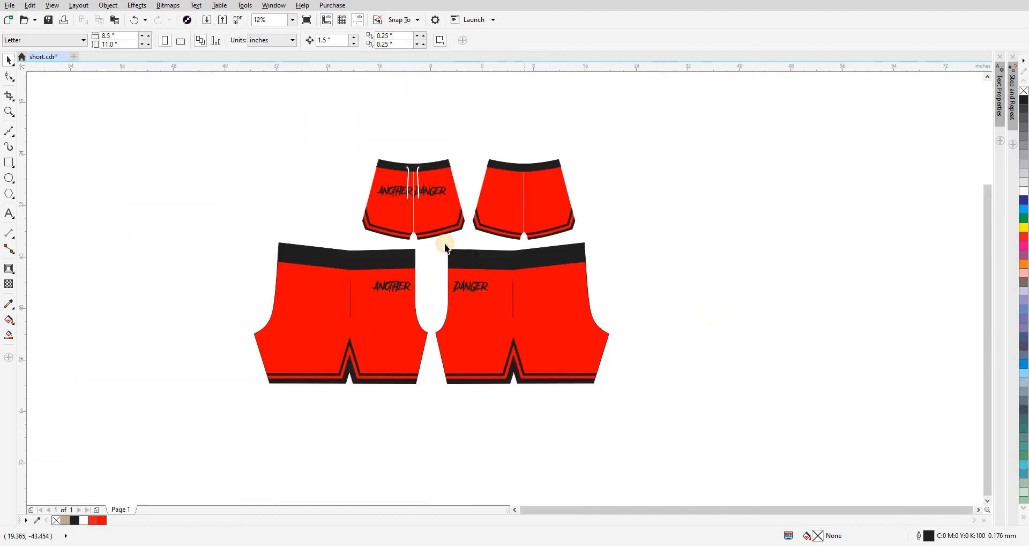
scroll(588, 358, up, 2)
click(580, 358)
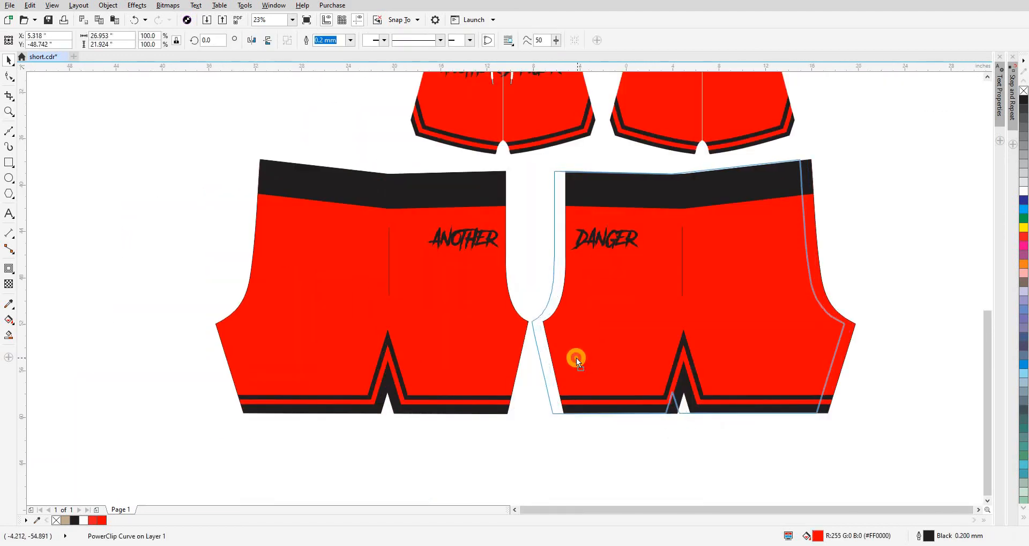
drag(576, 358, 576, 358)
- Move both pattern pieces together about 5.3 inches right and 0.5 inch up, centring them below the two shorts mockups
scroll(509, 358, down, 2)
click(496, 358)
shift+click(532, 352)
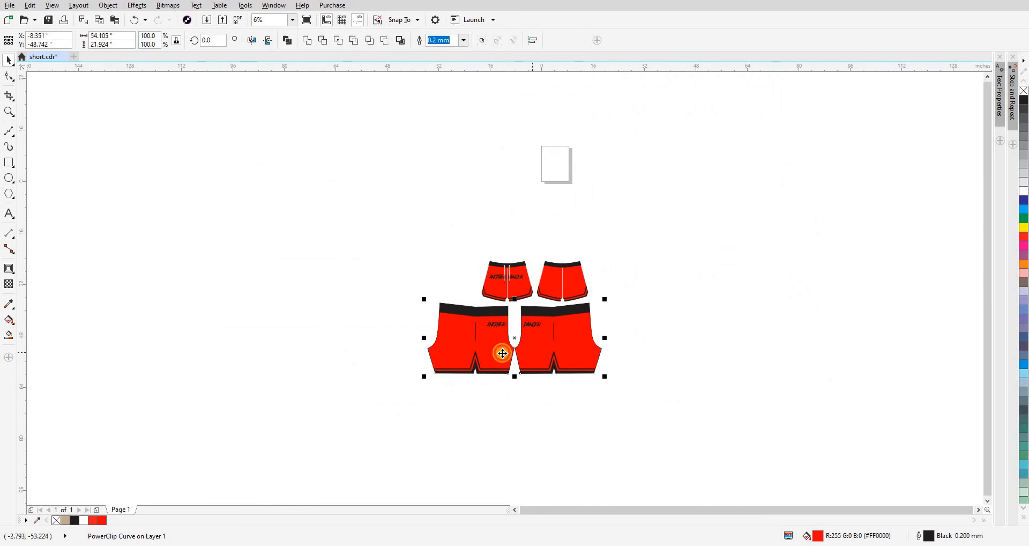
drag(502, 353, 519, 352)
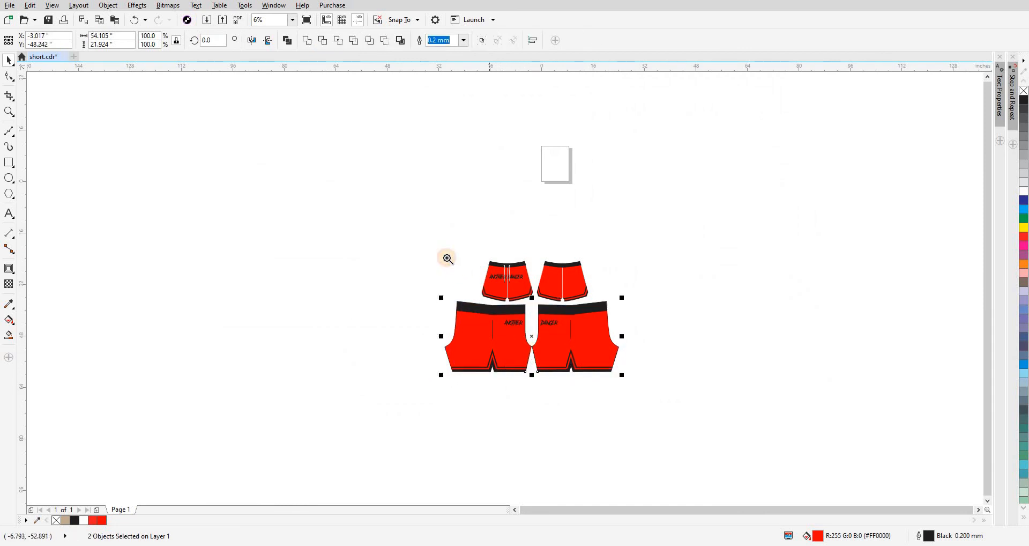
drag(447, 259, 635, 387)
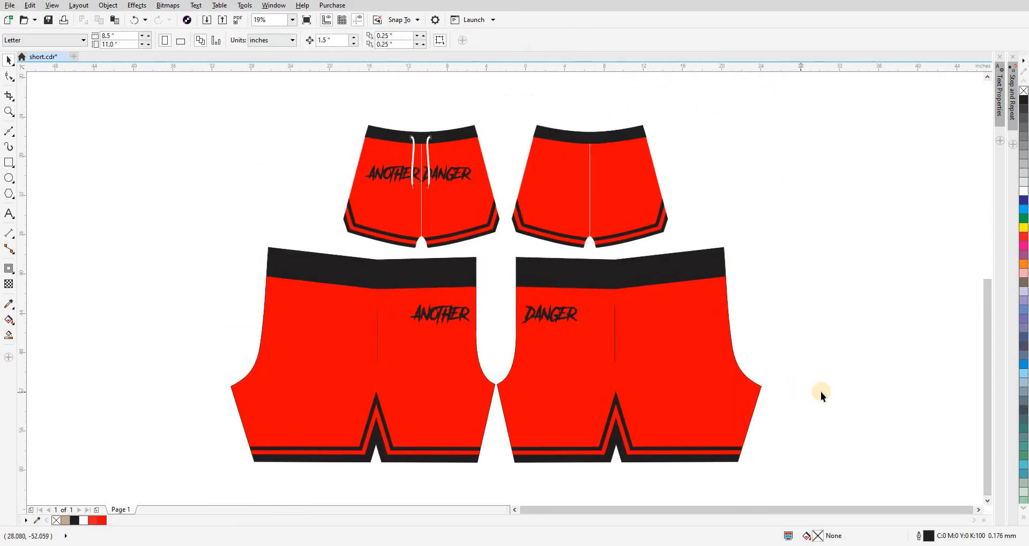